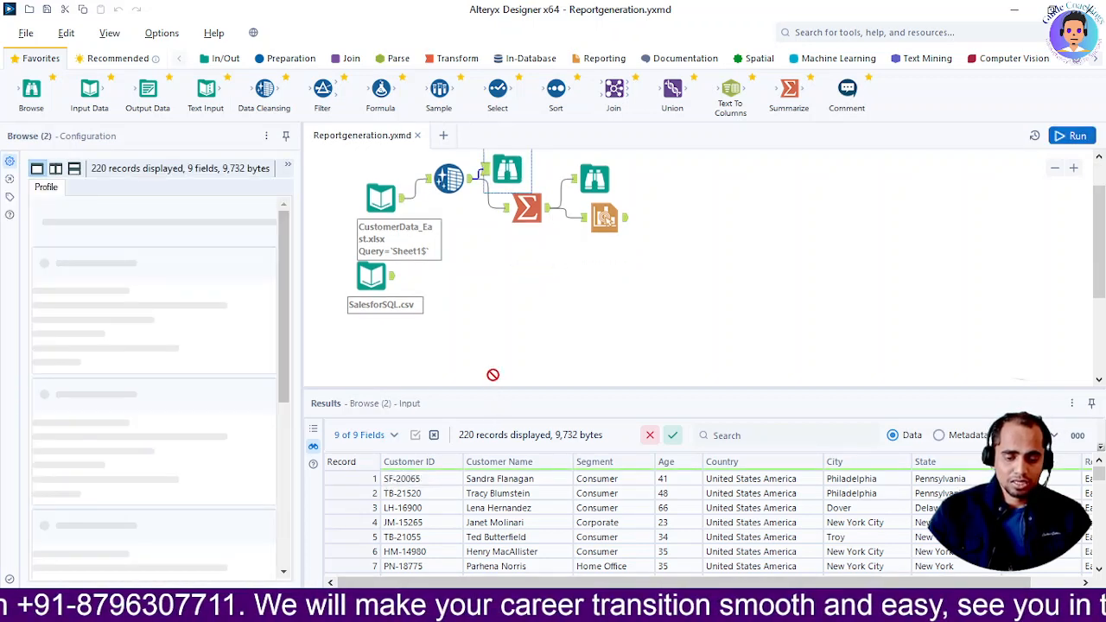
# Enlarge the results area and run the workflow to view the data in the Browse tool after the Summarize tool
pyautogui.moveTo(484, 388); pyautogui.dragTo(480, 324)
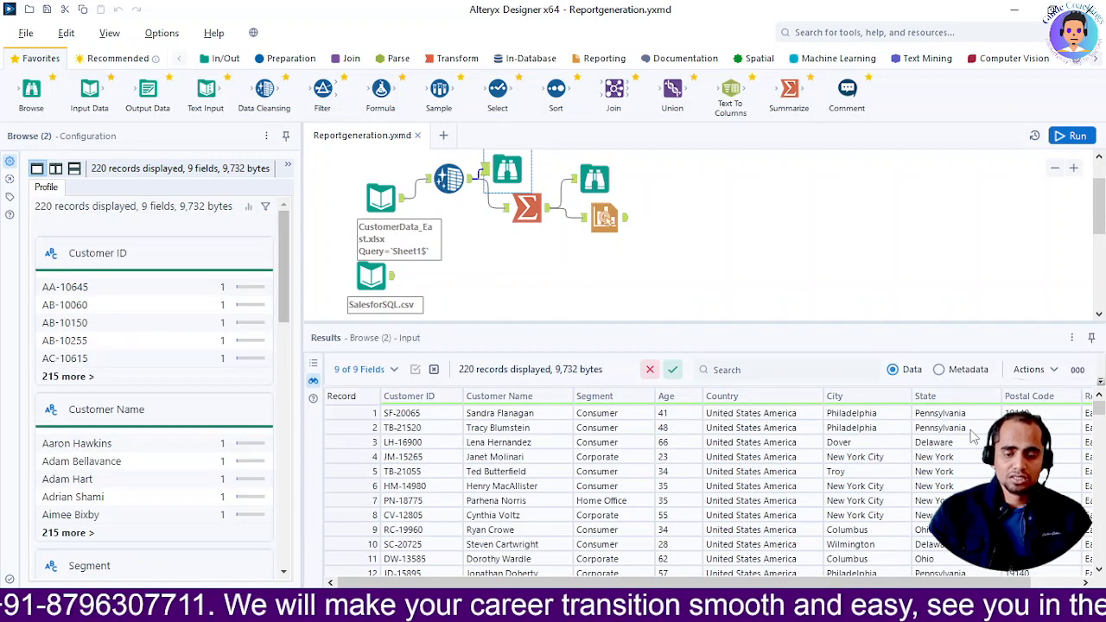
pyautogui.click(594, 179)
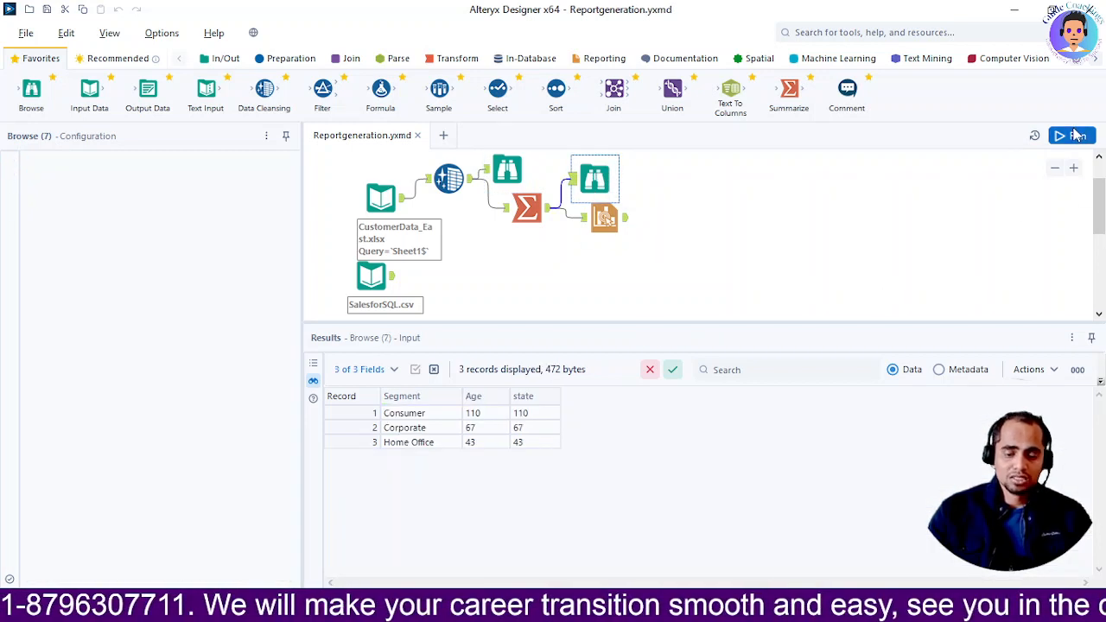
pyautogui.hotkey('ctrl', 'r')
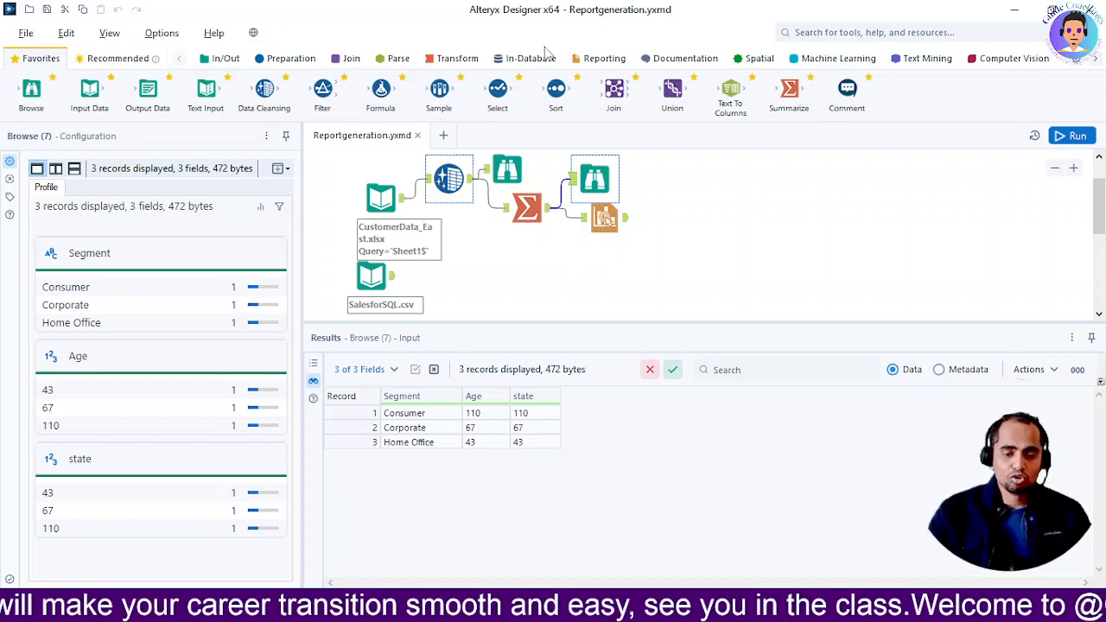
# Open the chart configuration of the Interactive Chart tool connected to the Summarize tool
pyautogui.click(601, 59)
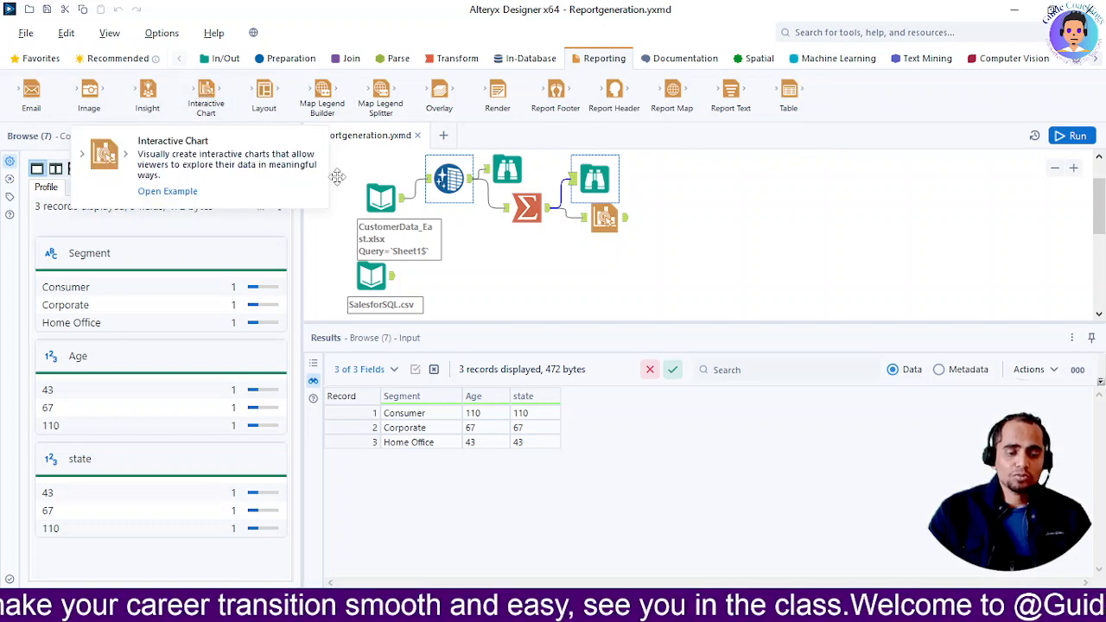
pyautogui.click(606, 222)
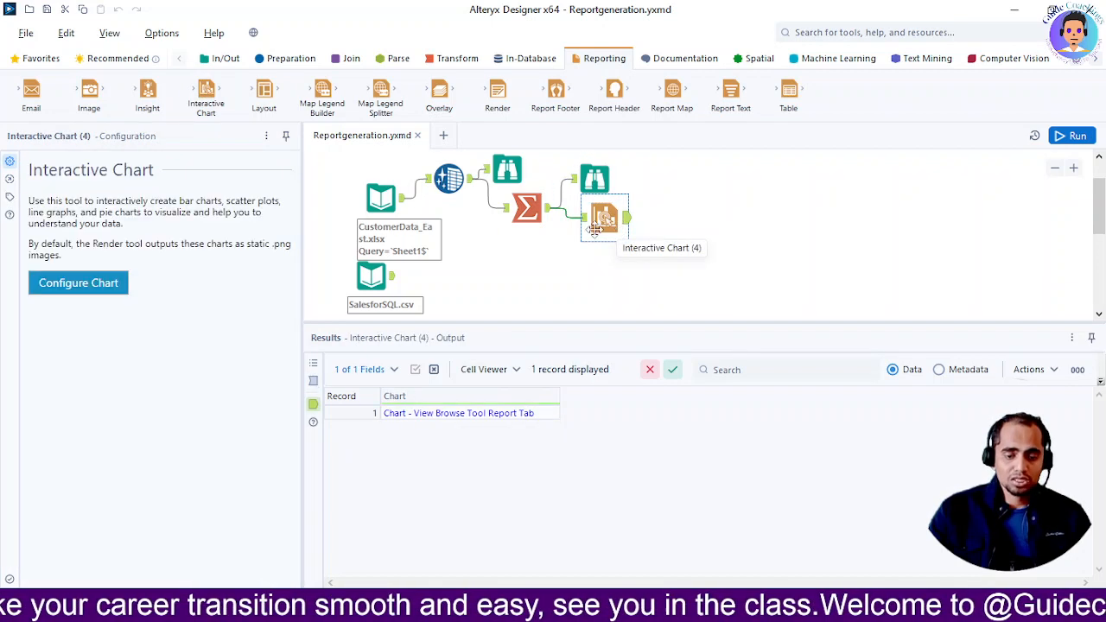
pyautogui.click(69, 289)
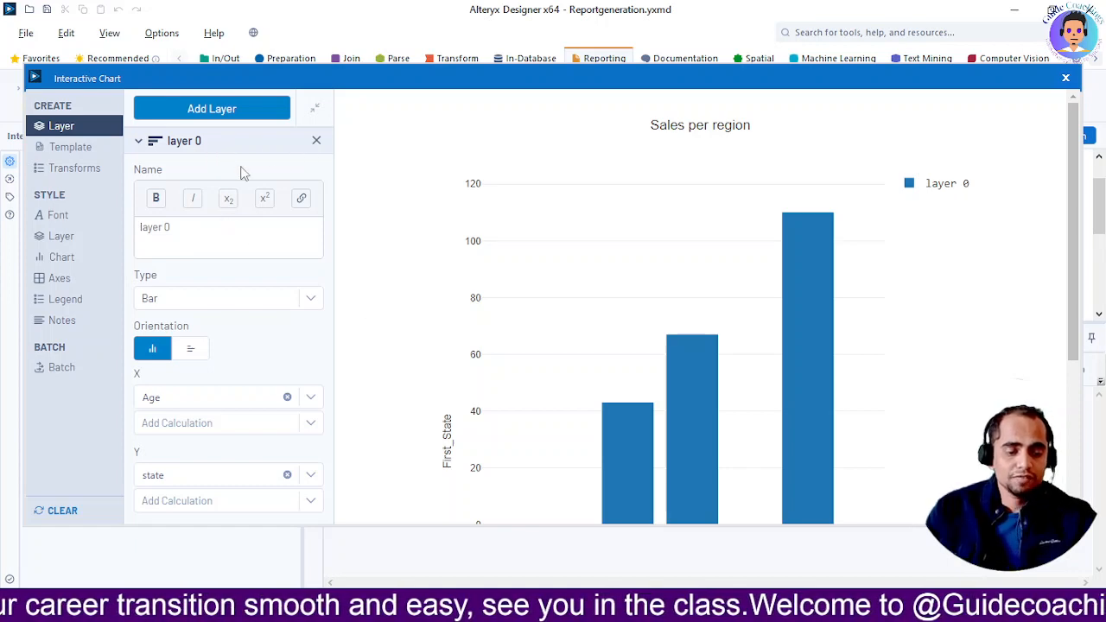
# Add and remove a trial chart layer, and rename the existing bar layer as Sales
pyautogui.click(190, 112)
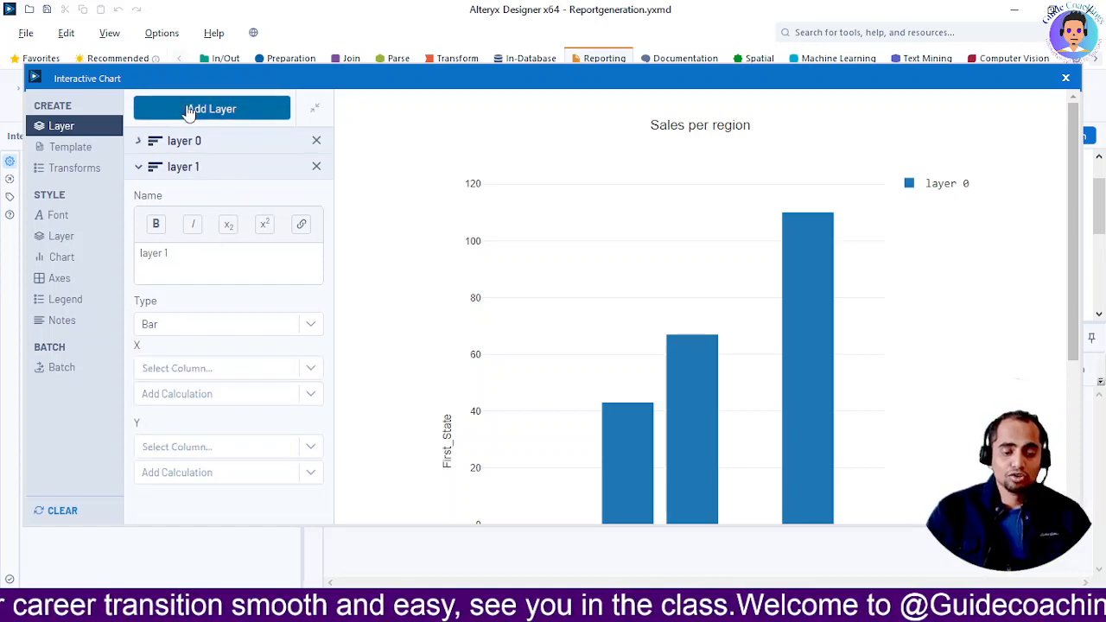
pyautogui.click(317, 167)
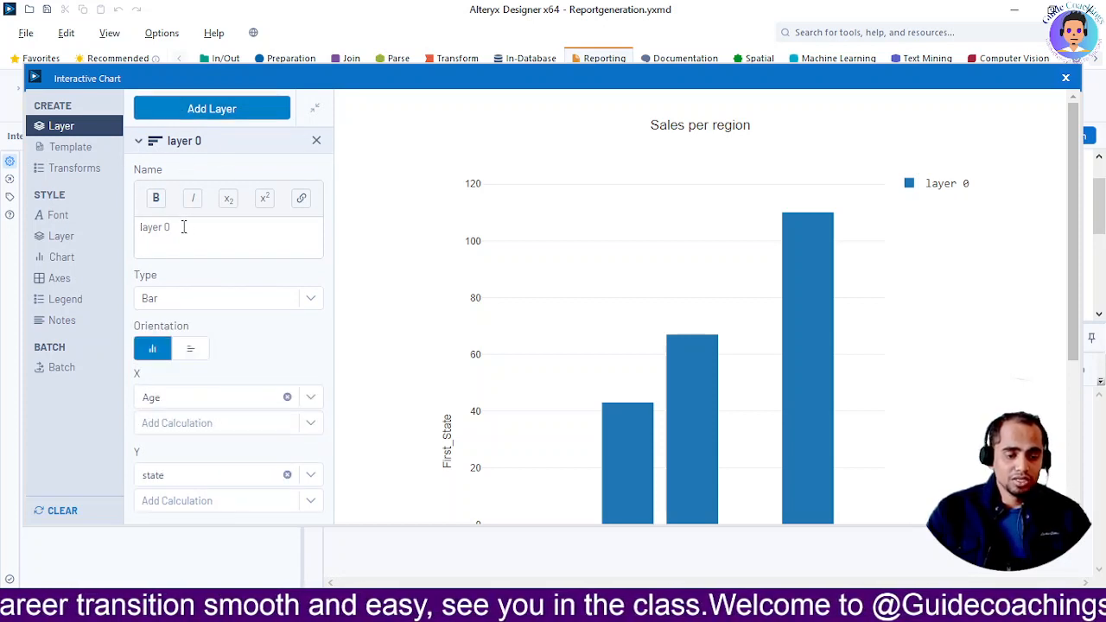
pyautogui.moveTo(183, 226); pyautogui.dragTo(112, 227)
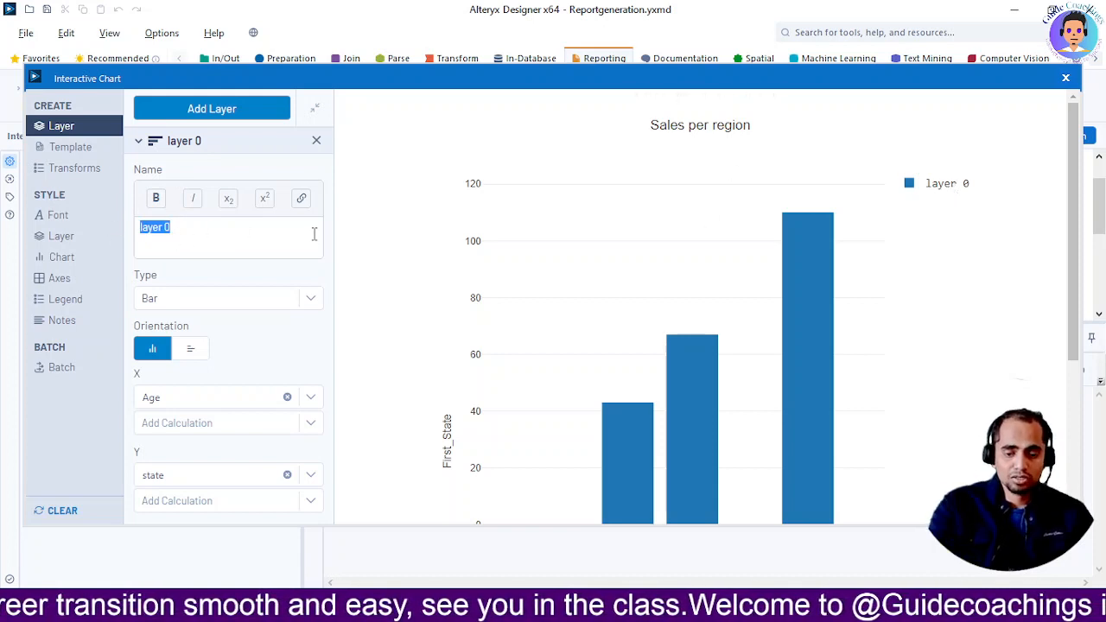
pyautogui.write('Sales')
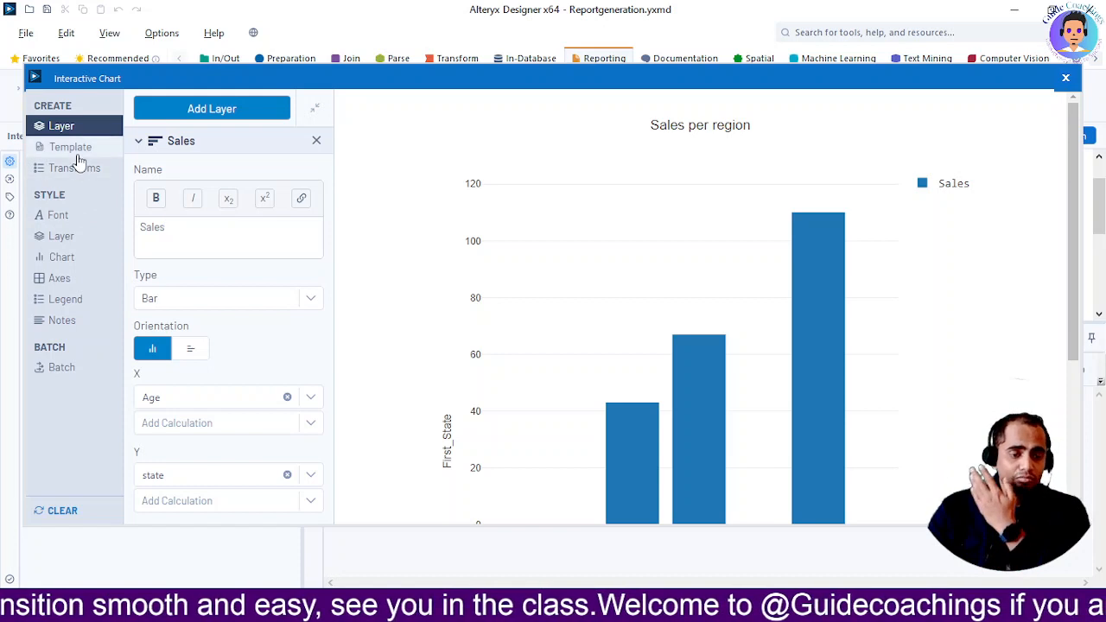
# Set the chart's global font to the red colour #D61B1B and size 17
pyautogui.click(73, 220)
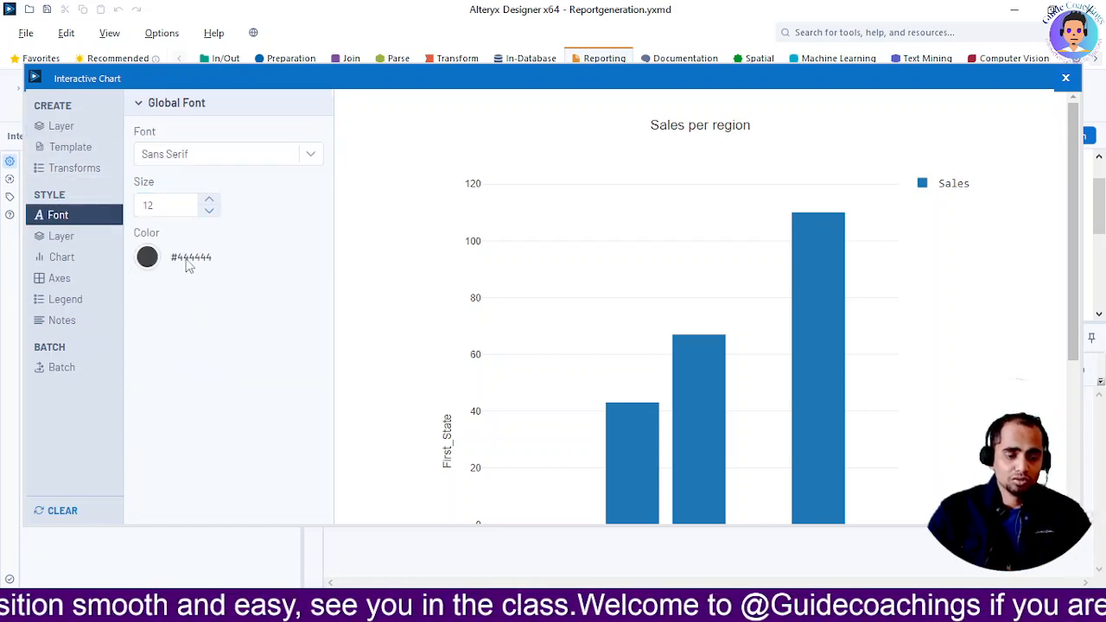
pyautogui.click(147, 260)
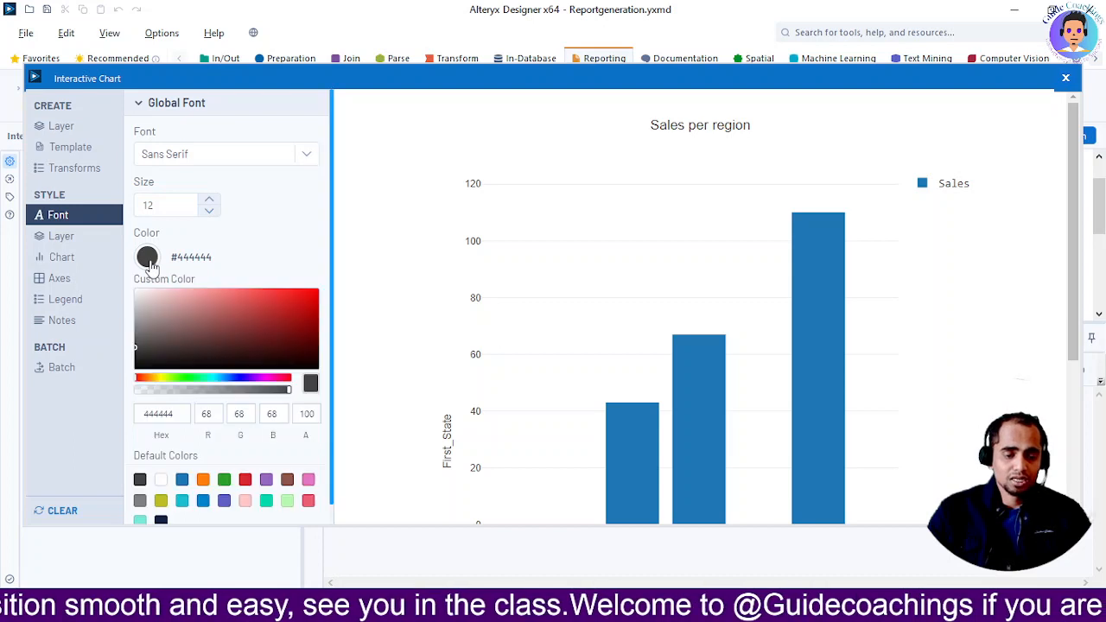
pyautogui.click(295, 301)
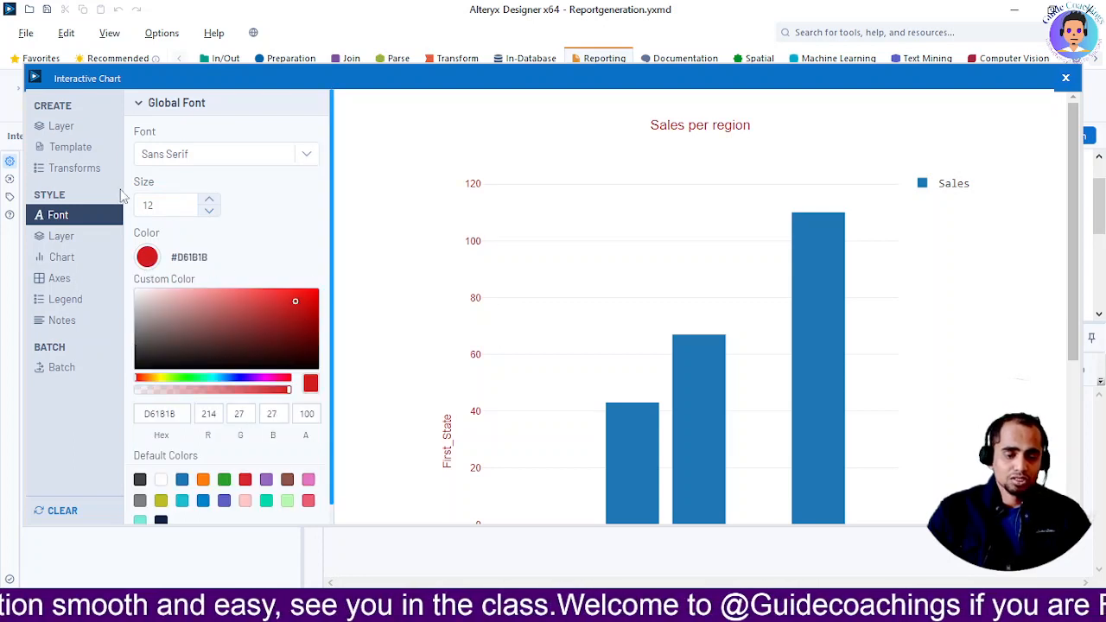
pyautogui.click(209, 200)
pyautogui.click(209, 200)
pyautogui.click(209, 199)
pyautogui.click(210, 200)
pyautogui.click(209, 199)
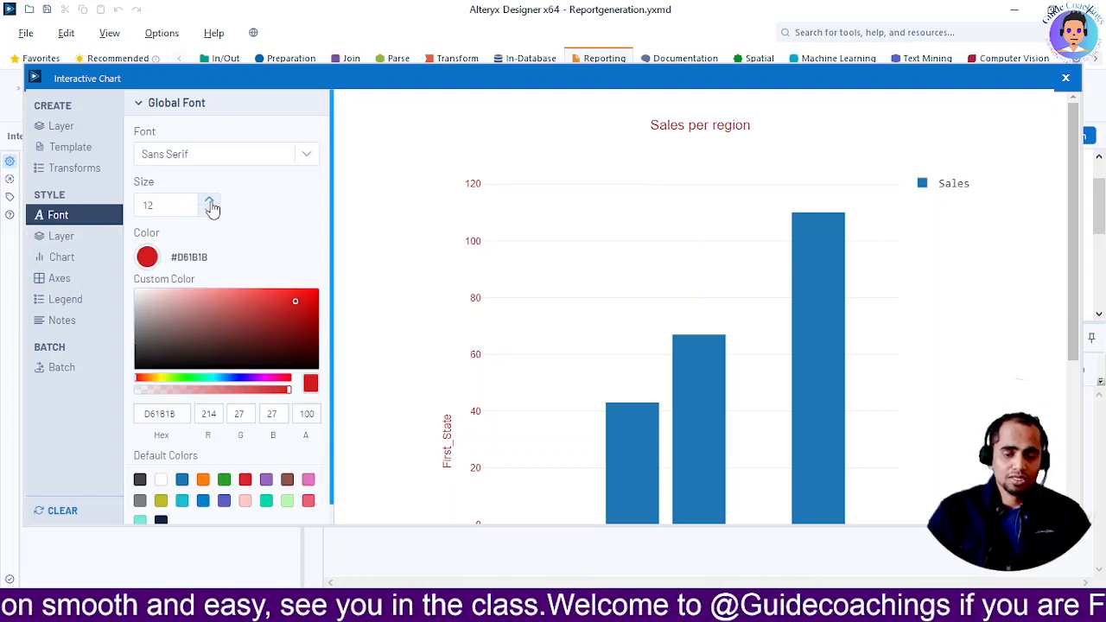
# Look over the layer and chart style settings, and change the Sales layer's type to Line
pyautogui.click(62, 242)
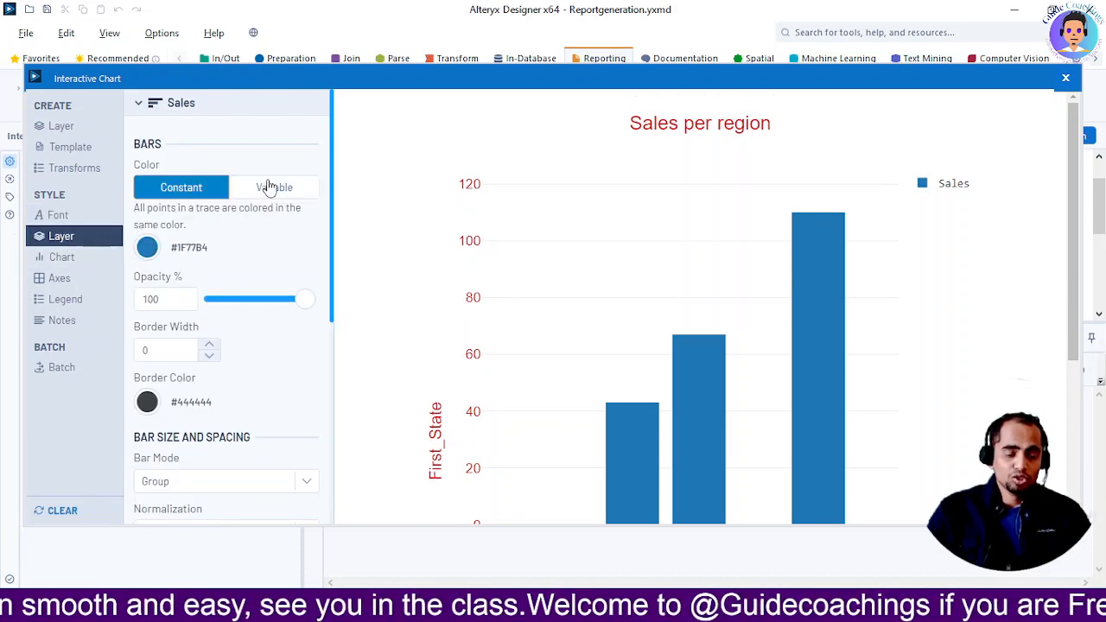
pyautogui.click(67, 264)
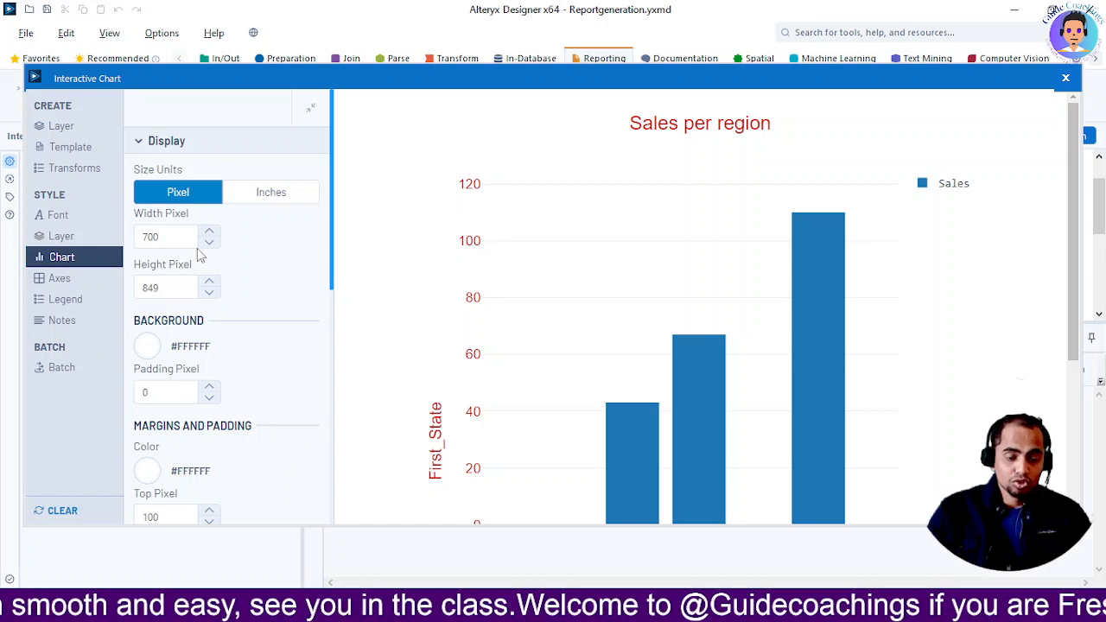
pyautogui.click(67, 127)
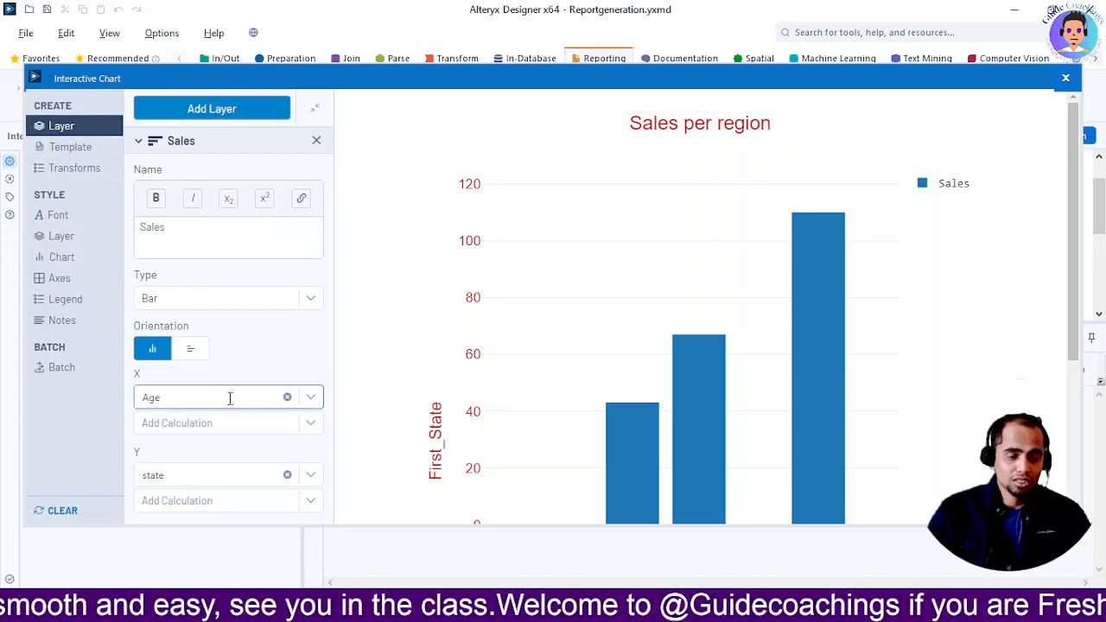
pyautogui.click(235, 297)
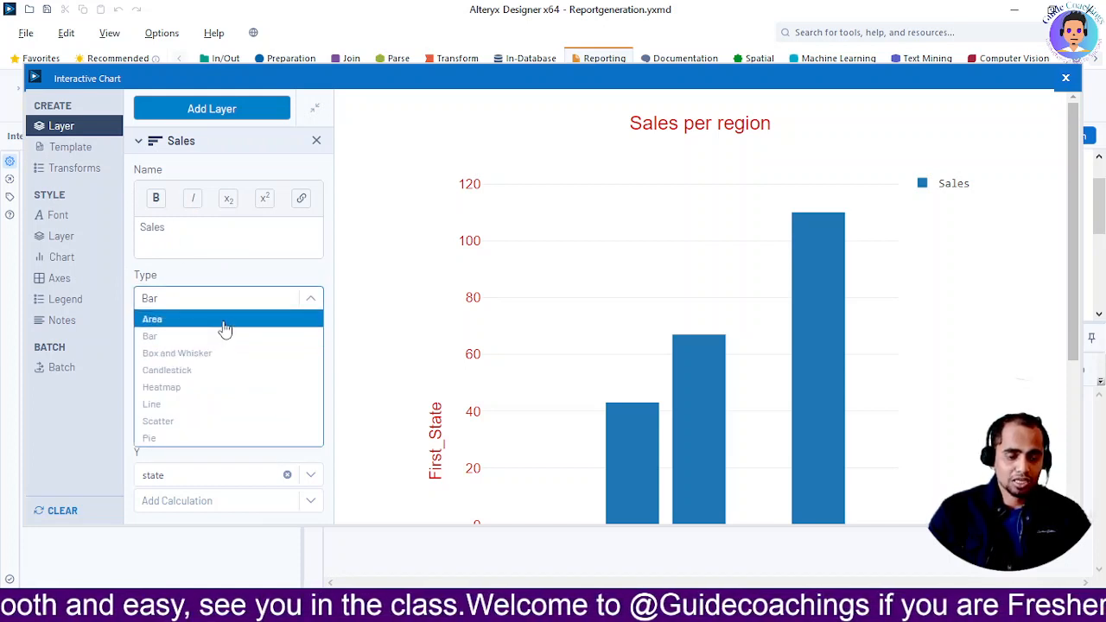
pyautogui.click(213, 405)
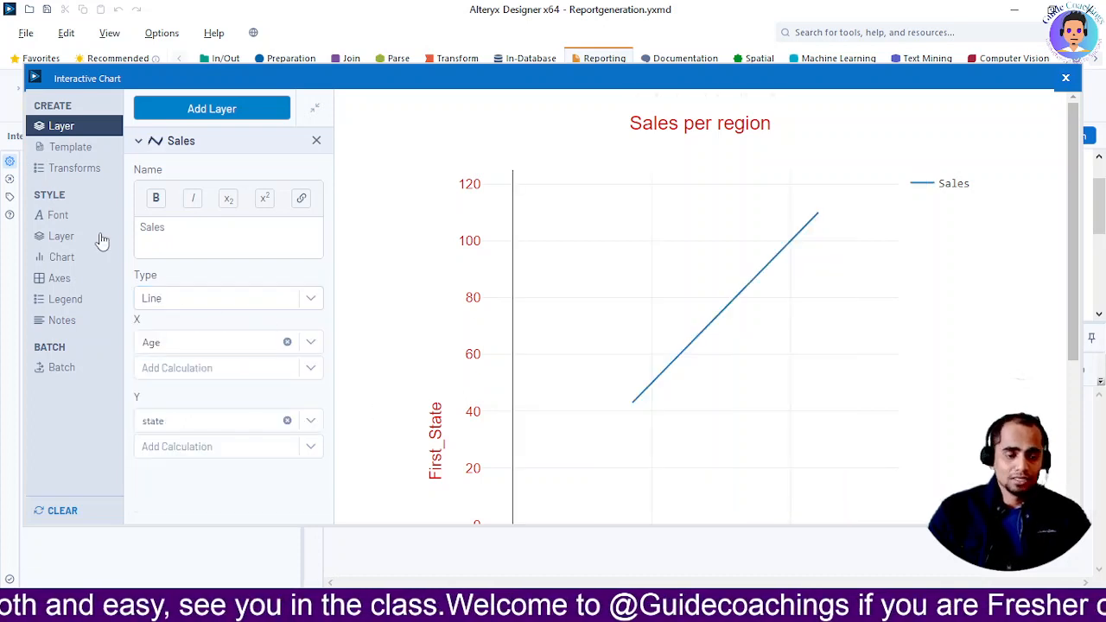
# Examine the font, layer and chart style settings, and try a green hue for the chart background
pyautogui.click(61, 221)
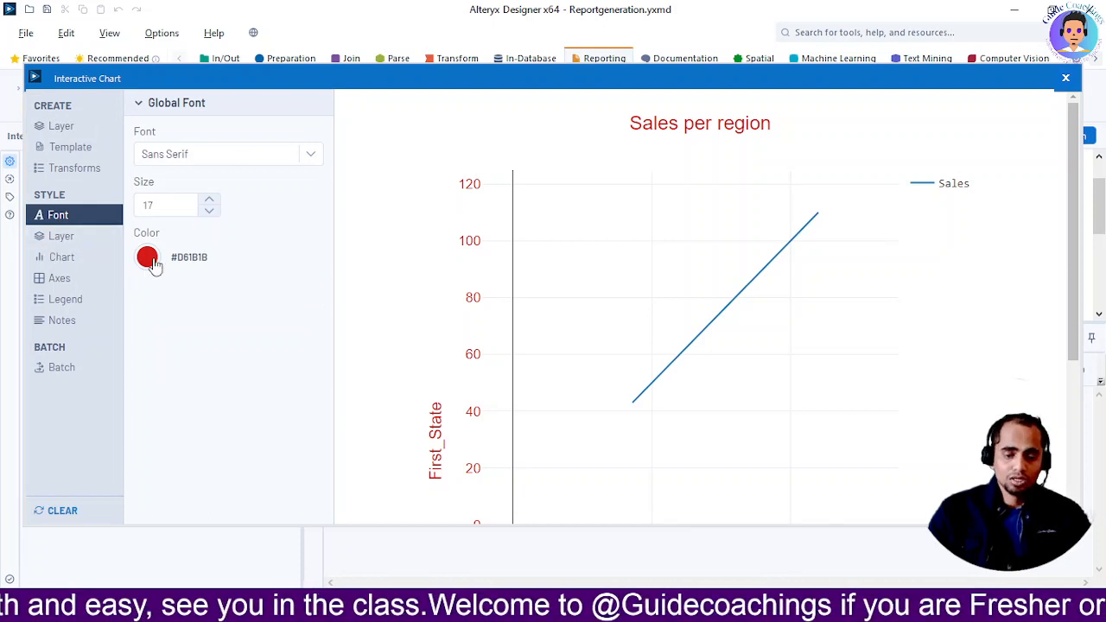
pyautogui.click(59, 236)
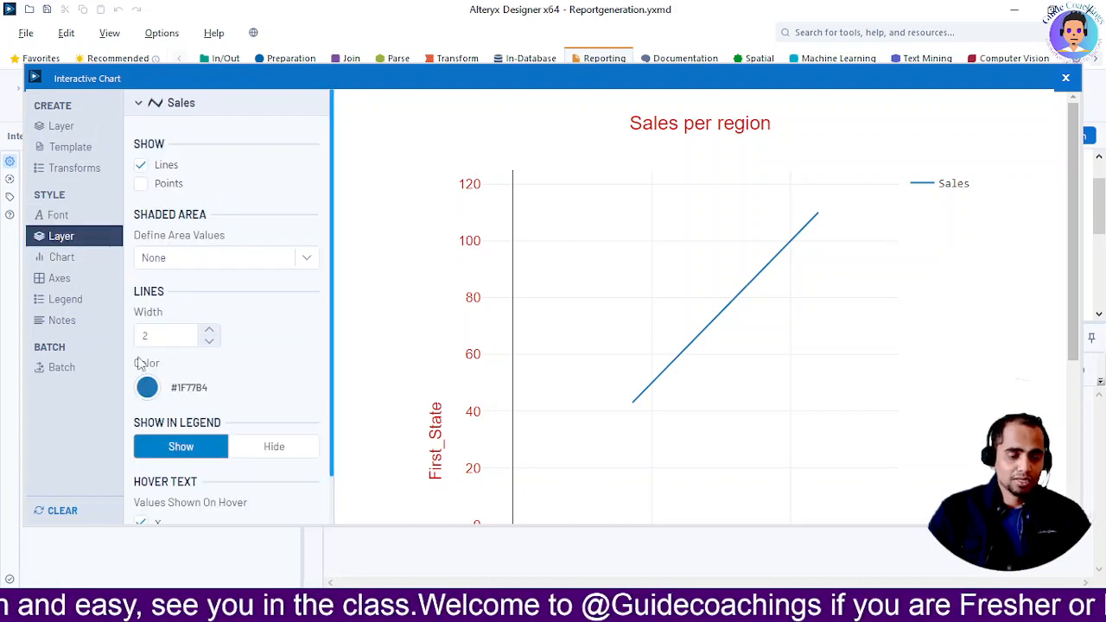
pyautogui.click(71, 258)
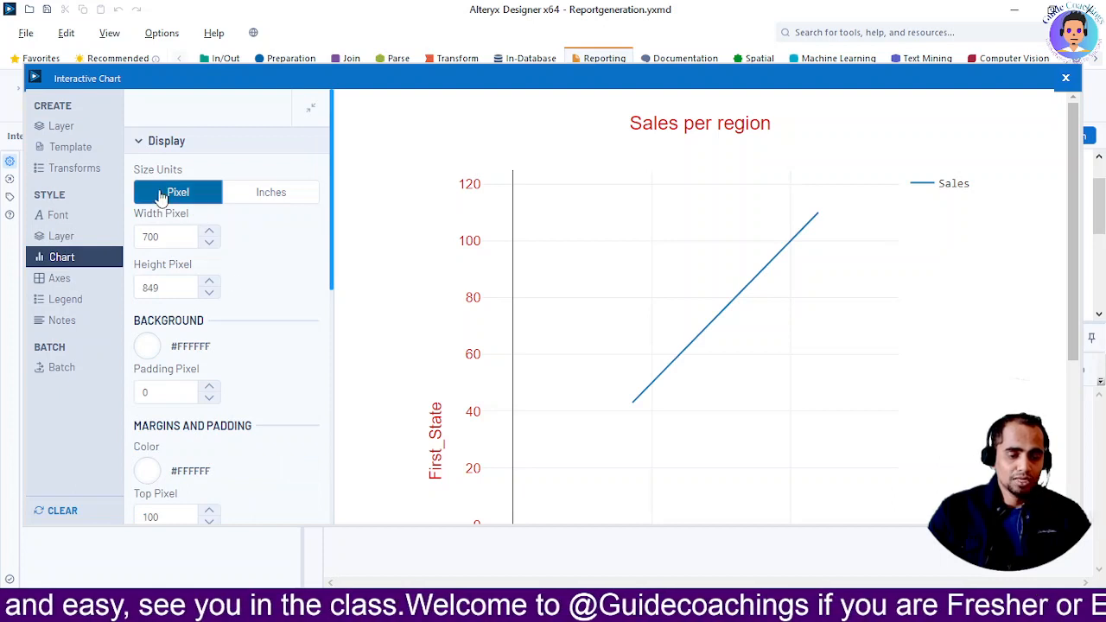
pyautogui.scroll(-3, 248, 345)
pyautogui.scroll(2, 246, 339)
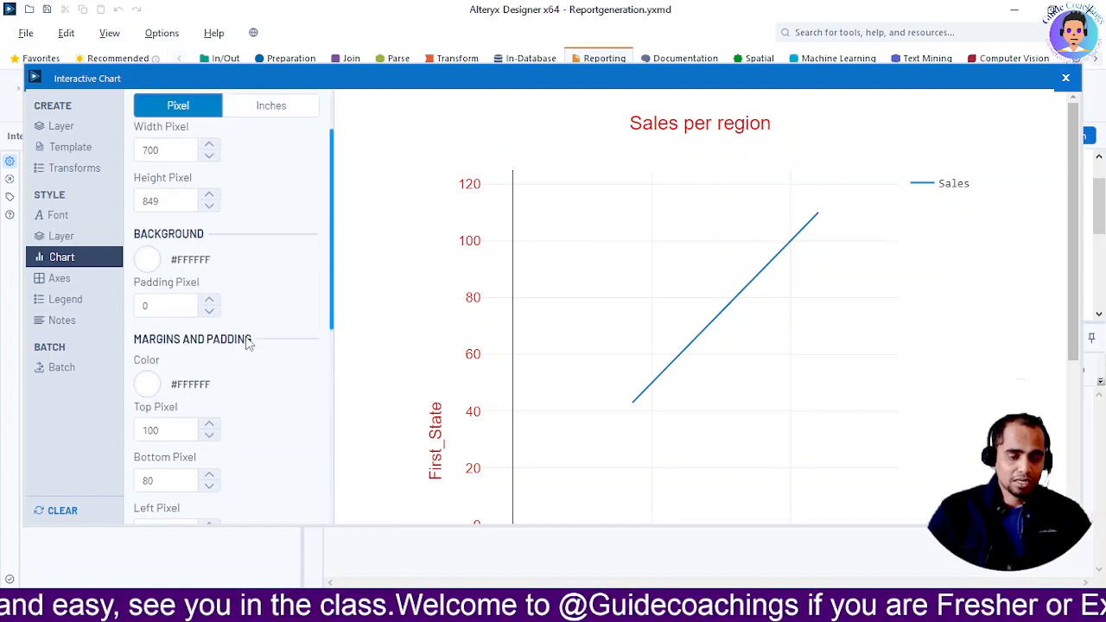
pyautogui.click(147, 266)
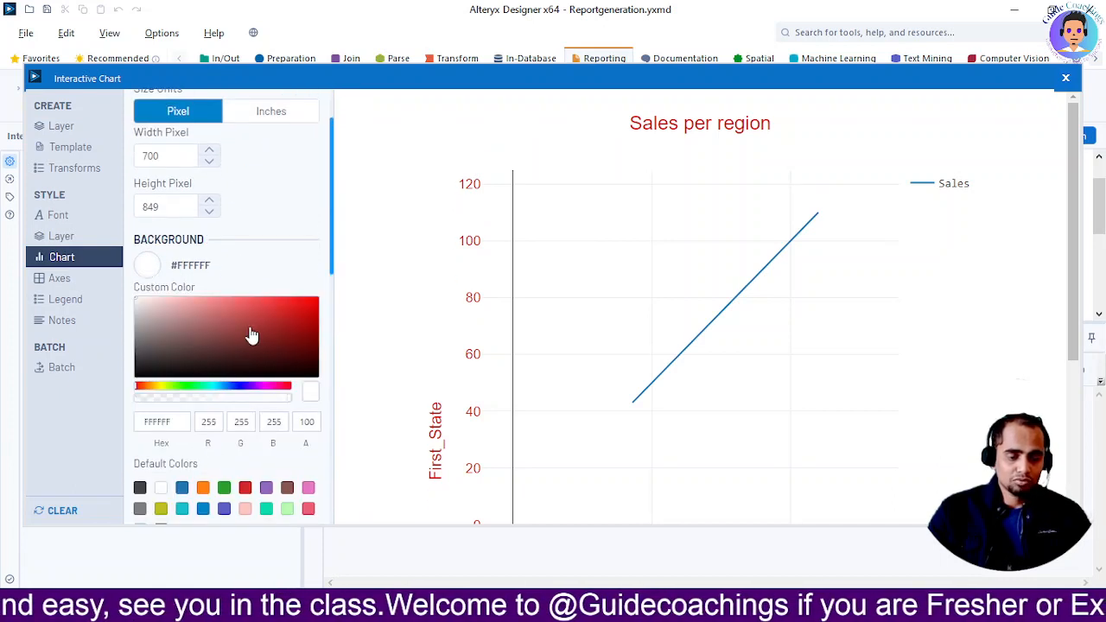
pyautogui.click(188, 388)
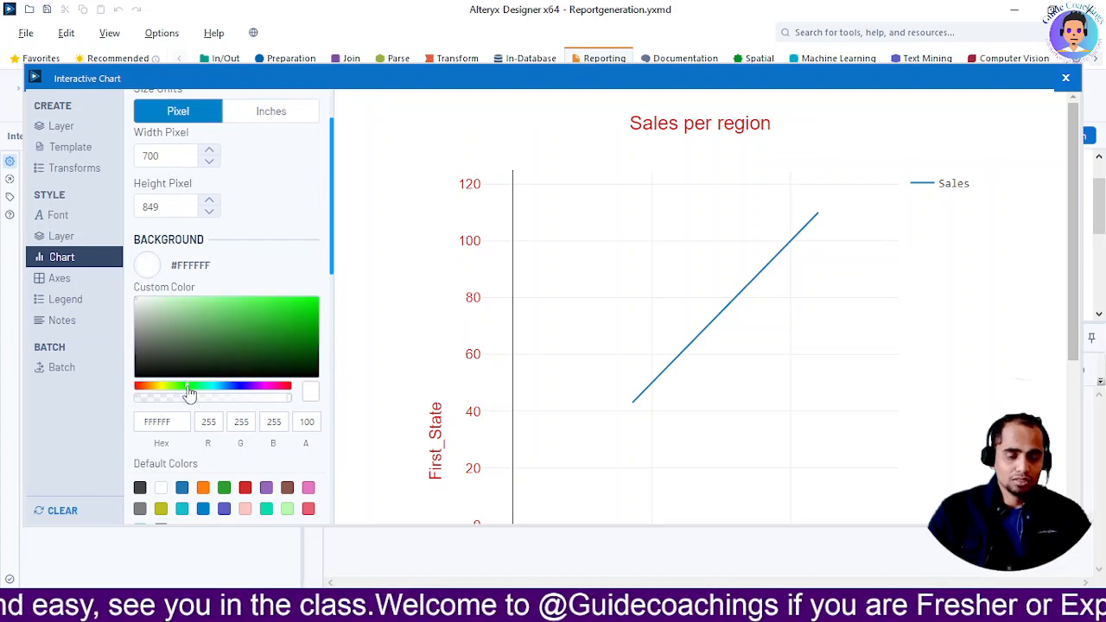
pyautogui.scroll(-1, 177, 372)
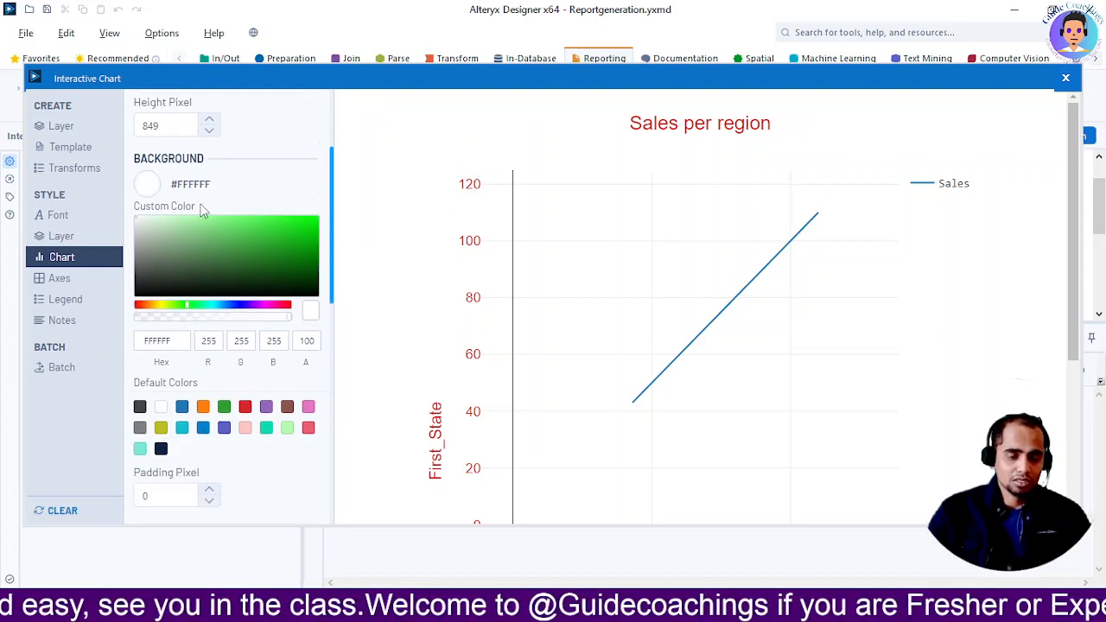
pyautogui.scroll(2, 207, 216)
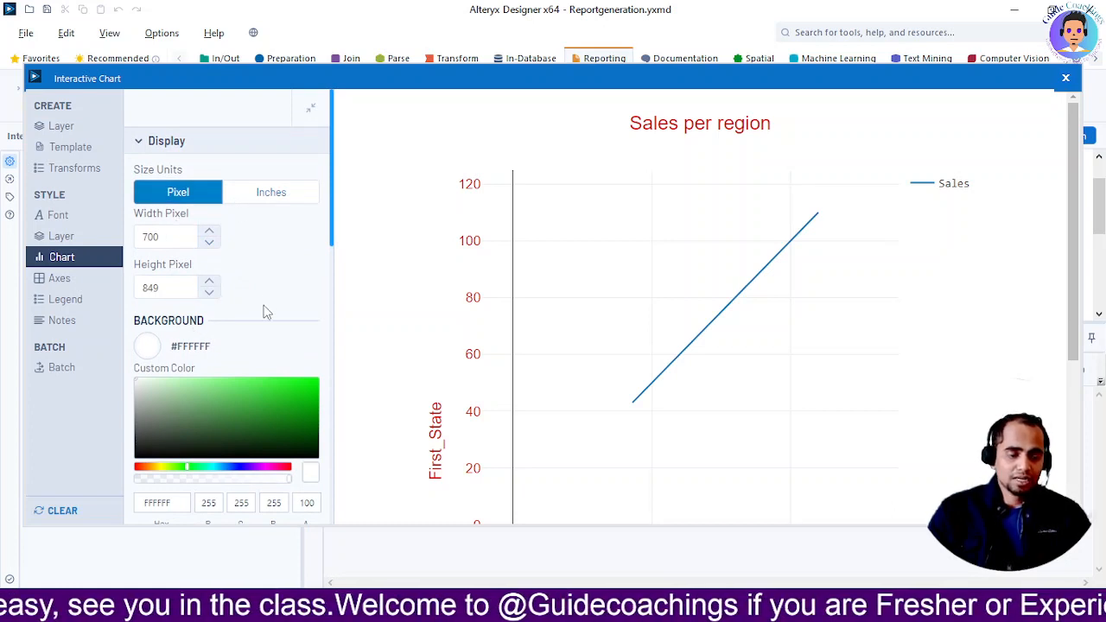
# Add an asterisk at each end of the chart title so it reads *Sales per region*
pyautogui.scroll(-4, 209, 311)
pyautogui.scroll(-5, 242, 371)
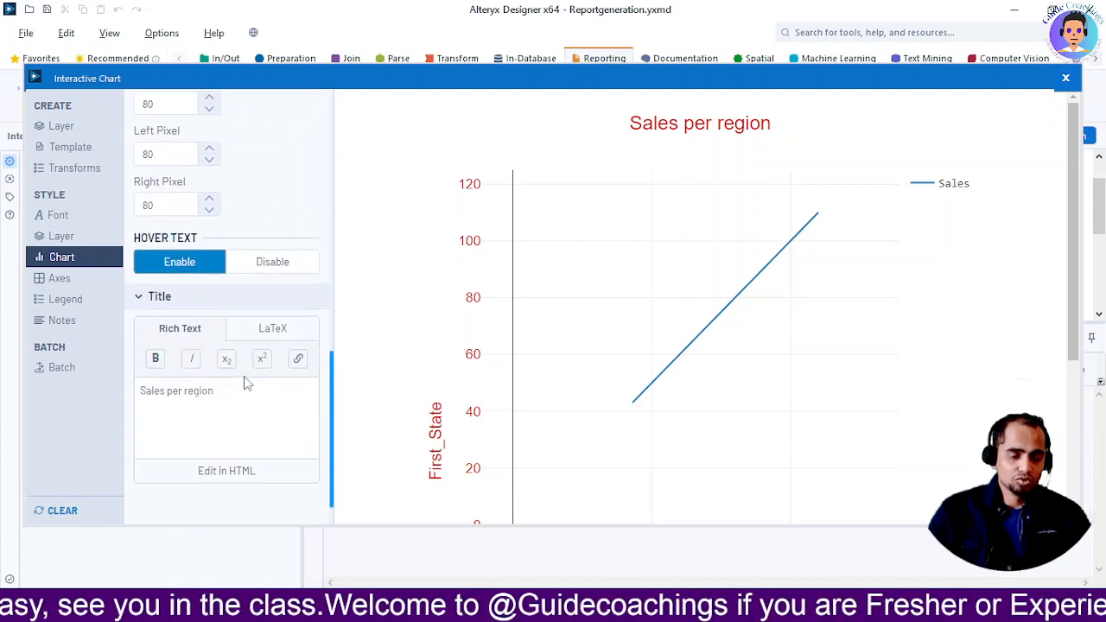
pyautogui.scroll(-1, 244, 431)
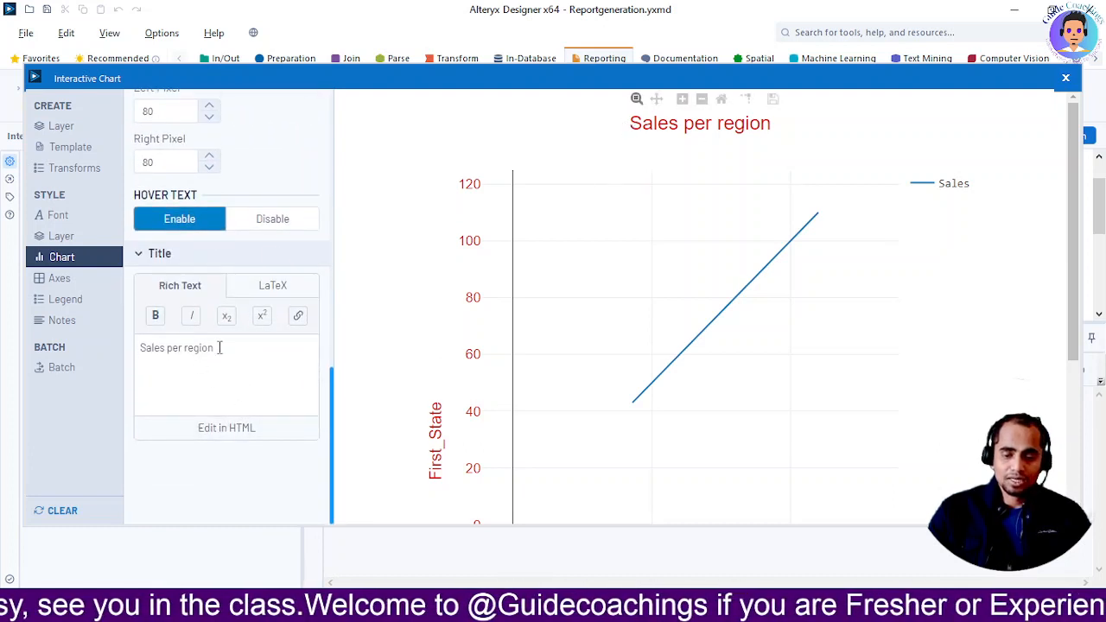
pyautogui.moveTo(230, 355); pyautogui.dragTo(136, 348)
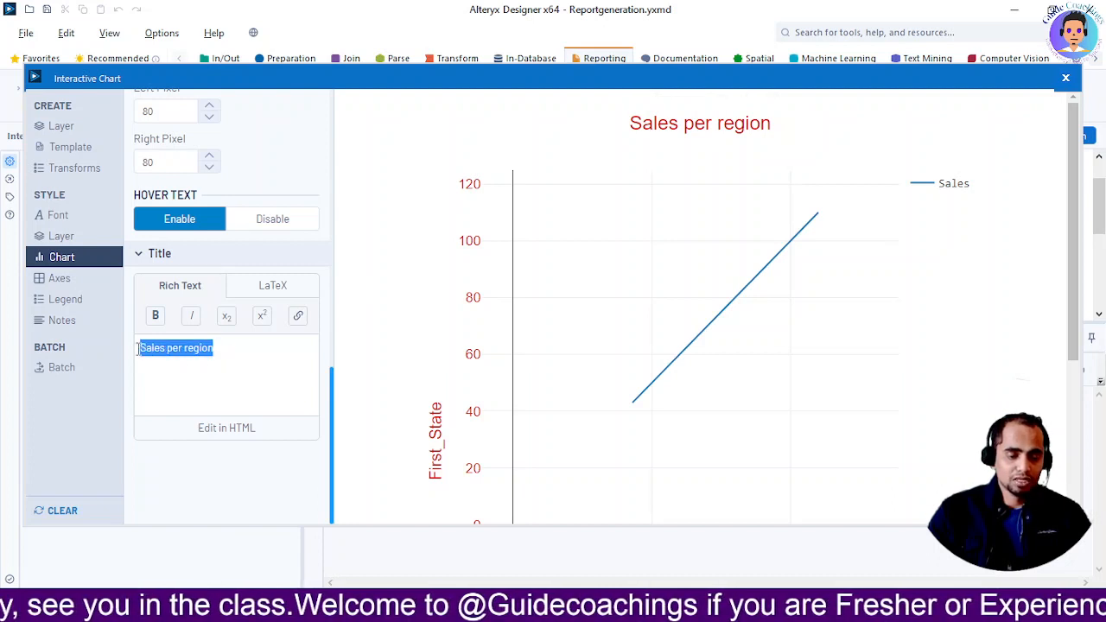
pyautogui.click(137, 348)
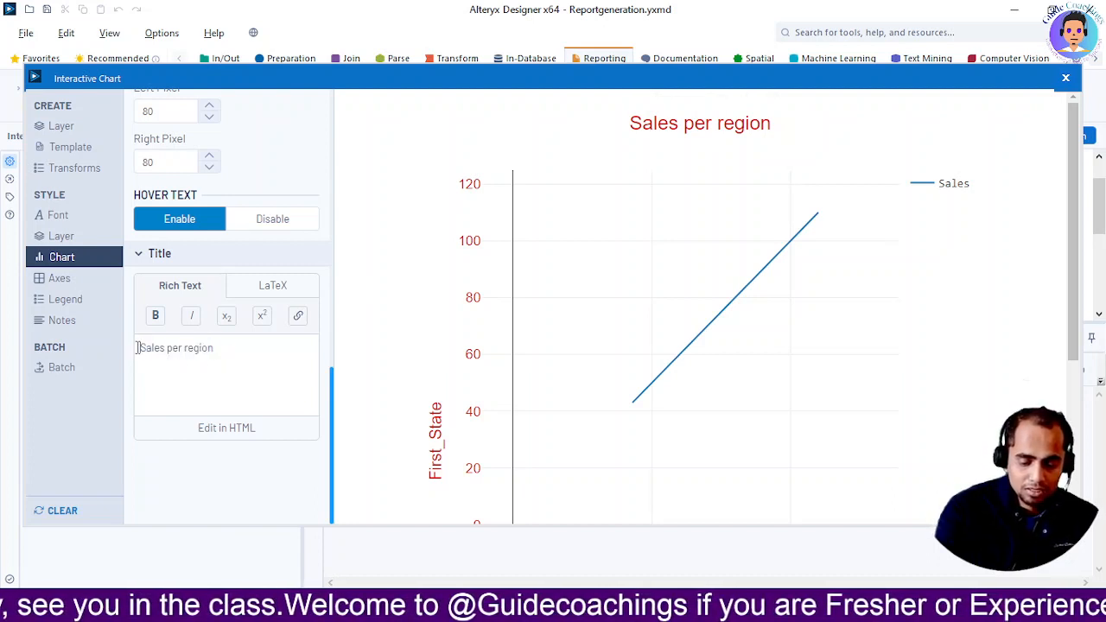
pyautogui.write('*')
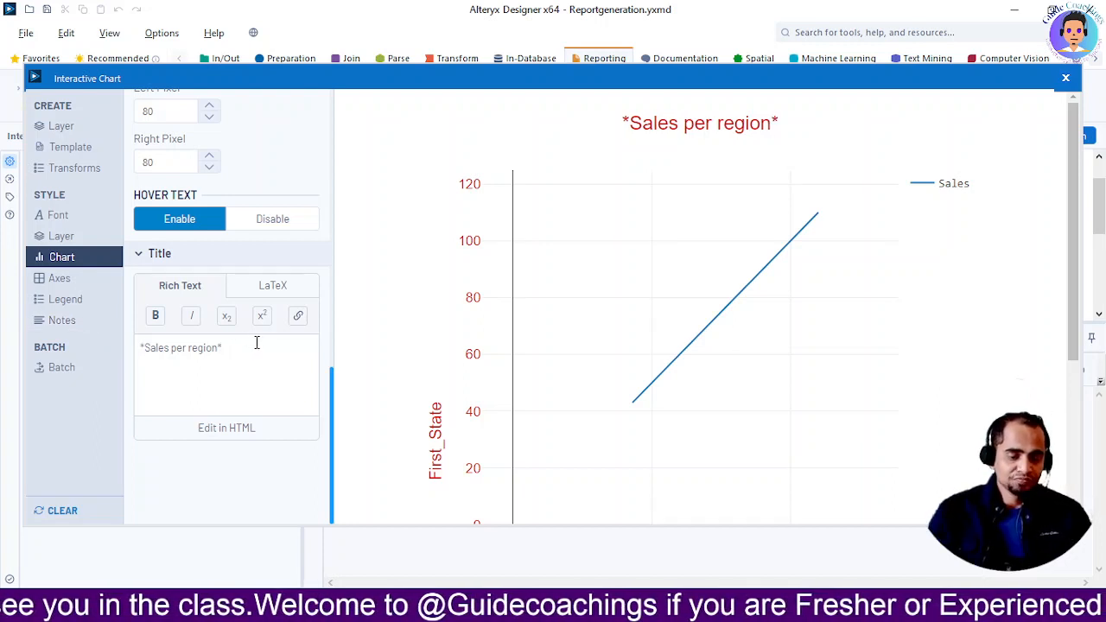
# Format the entire chart title as bold and italic
pyautogui.moveTo(233, 354); pyautogui.dragTo(130, 358)
pyautogui.click(156, 316)
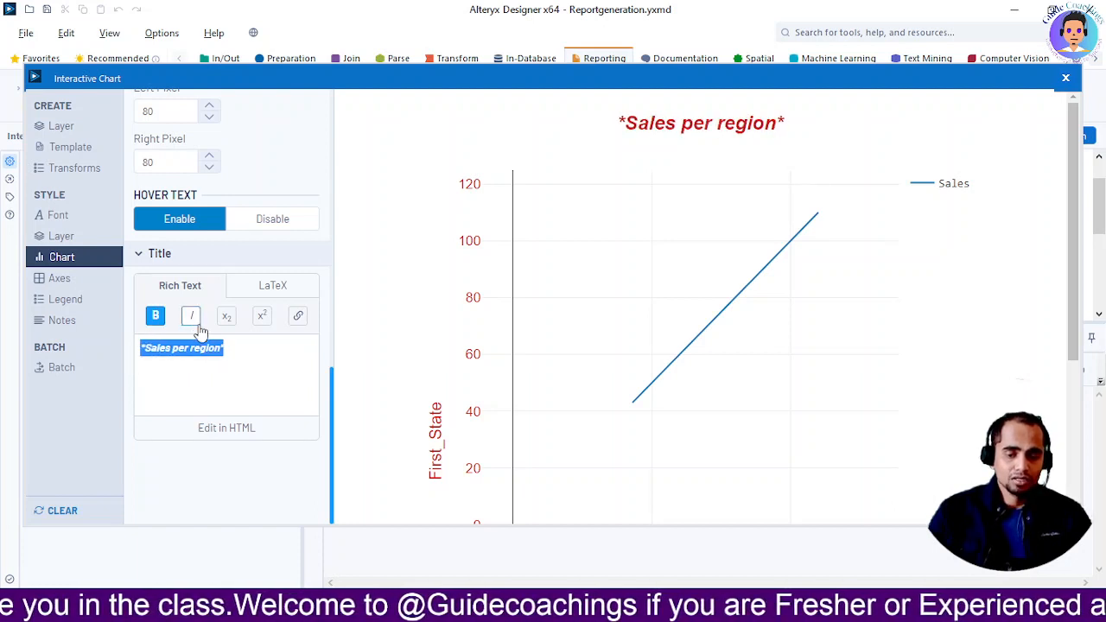
pyautogui.click(193, 319)
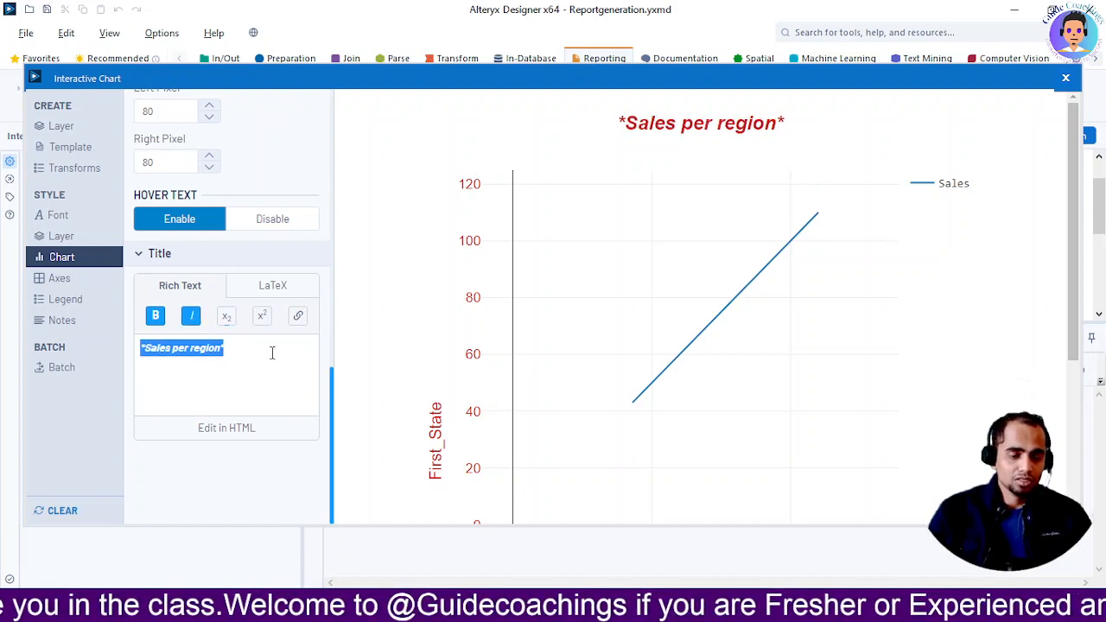
# Set the chart's display range to Auto for both the X axis and the Y axis
pyautogui.click(55, 278)
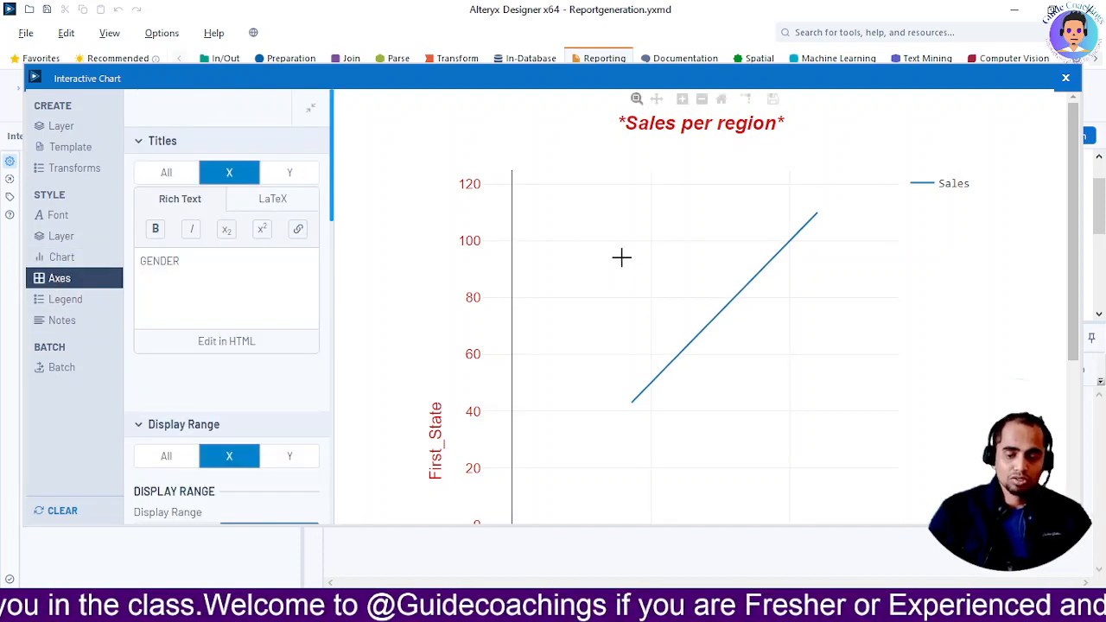
pyautogui.scroll(-2, 526, 323)
pyautogui.scroll(-3, 667, 451)
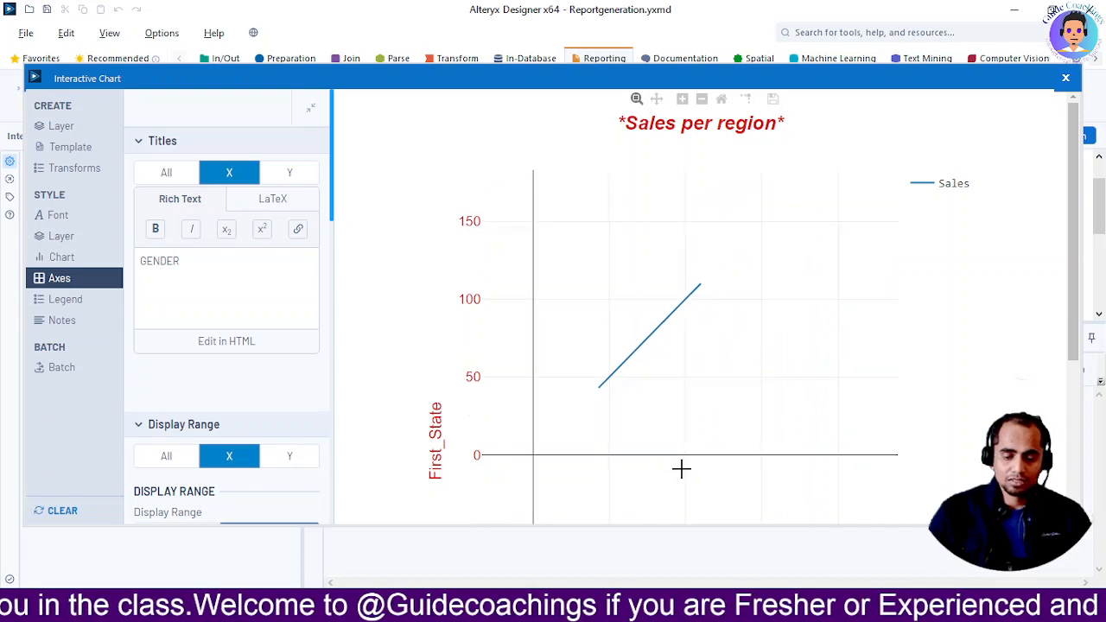
pyautogui.moveTo(1071, 261); pyautogui.dragTo(1071, 412)
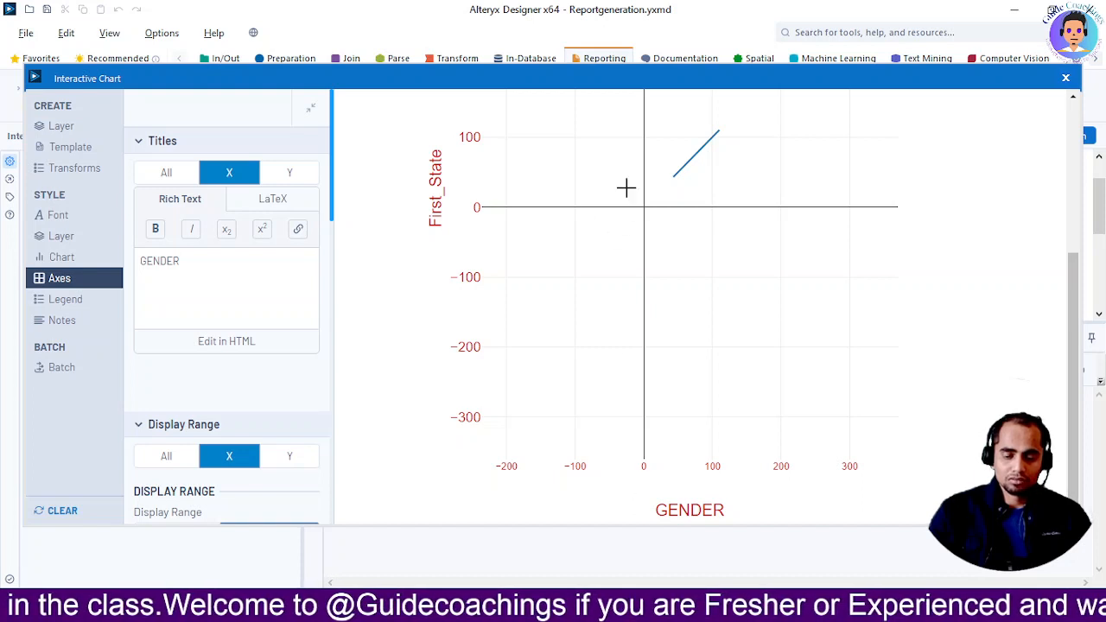
pyautogui.scroll(-2, 242, 444)
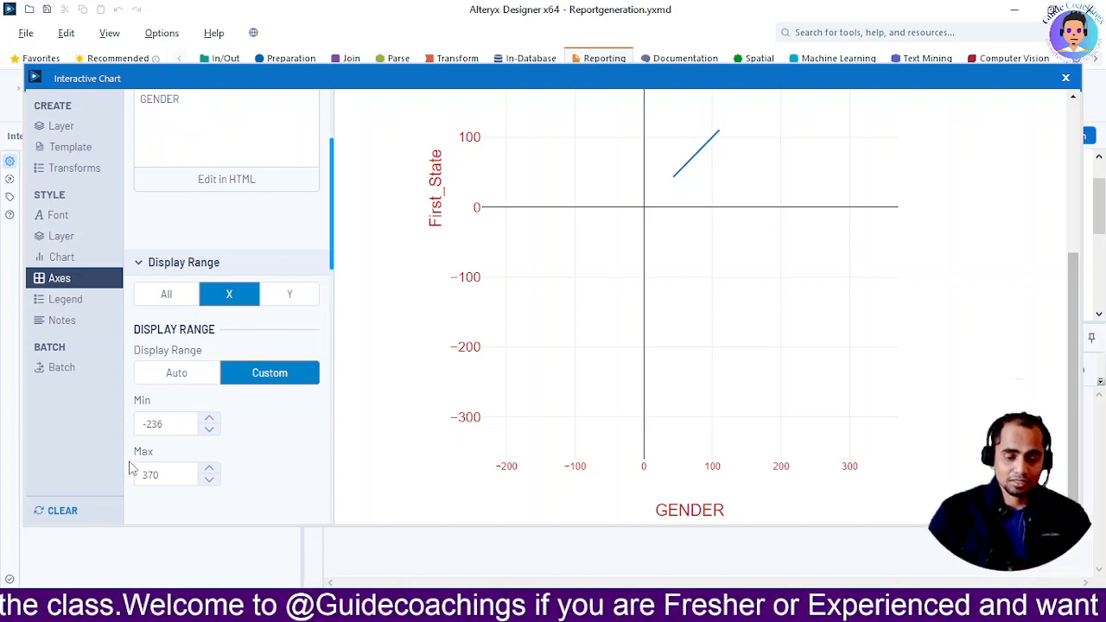
pyautogui.click(183, 372)
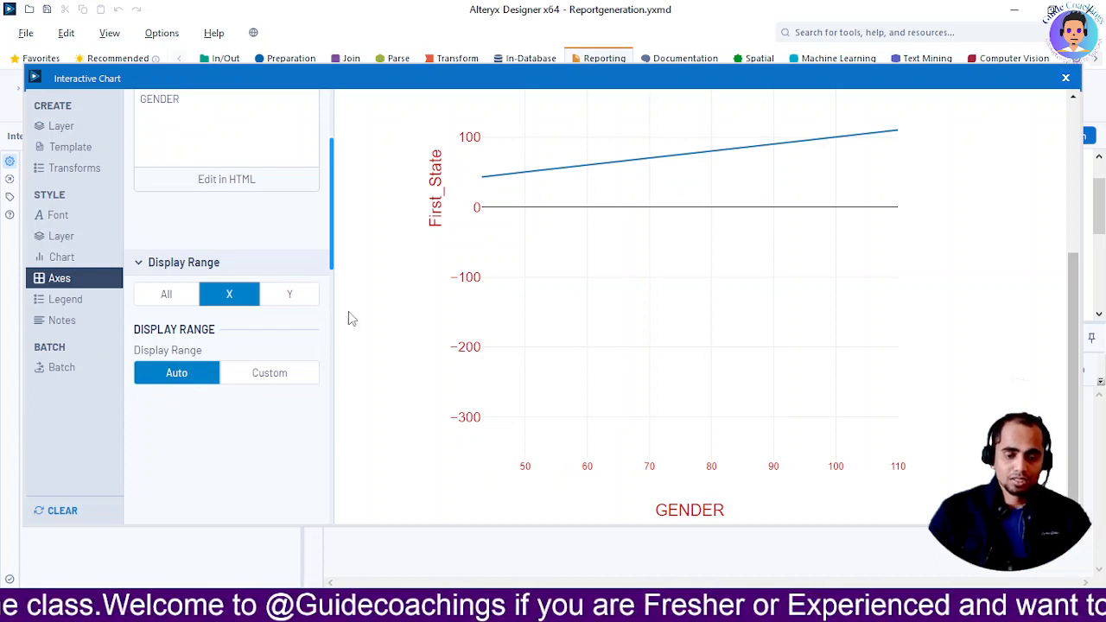
pyautogui.click(292, 295)
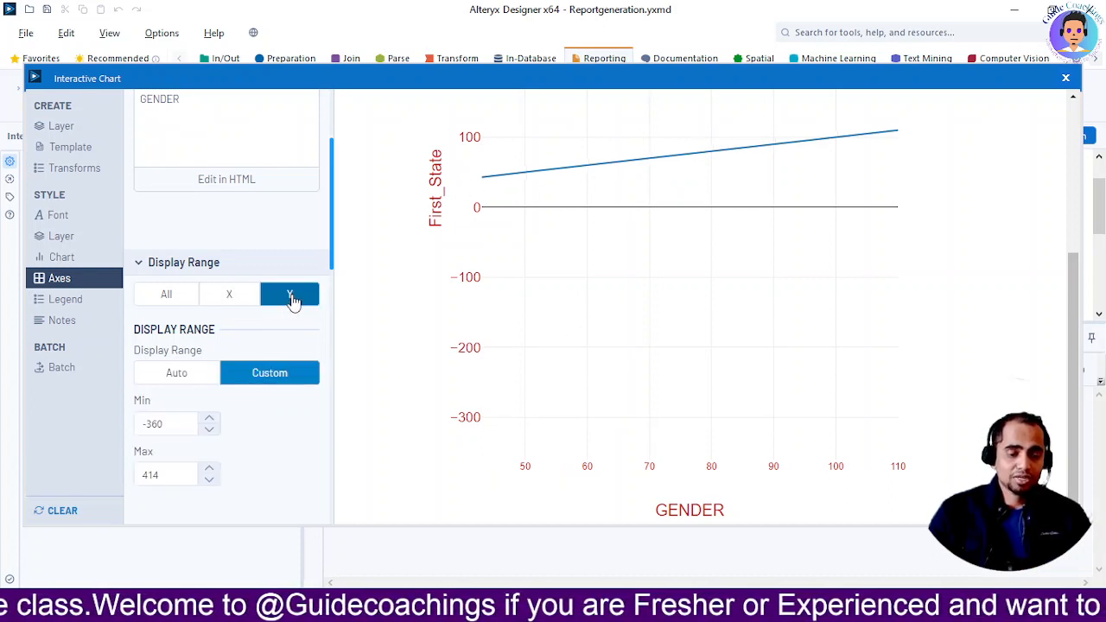
pyautogui.click(173, 380)
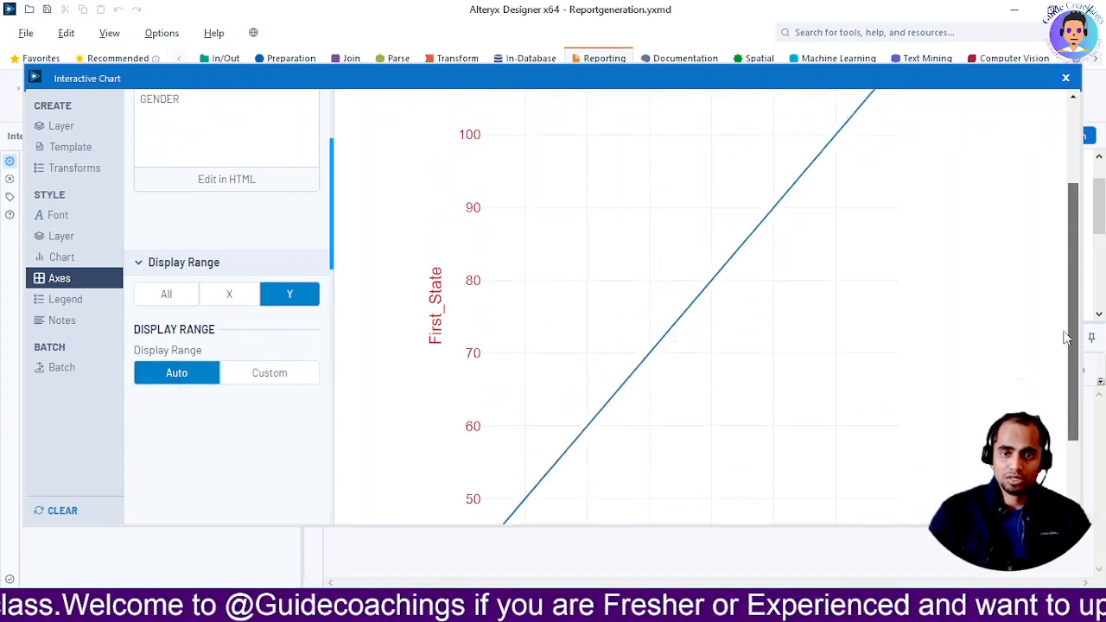
# Zoom the line chart out slightly, giving the Y axis a custom display range of 37 to 120
pyautogui.scroll(5, 1055, 276)
pyautogui.scroll(-5, 1054, 268)
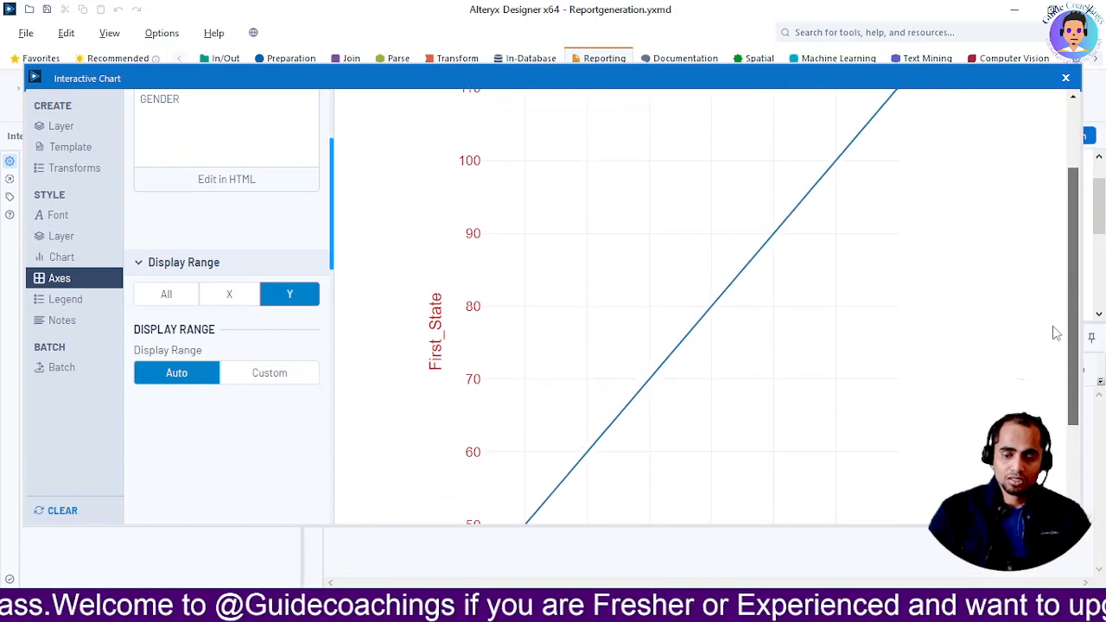
pyautogui.scroll(-1, 1064, 415)
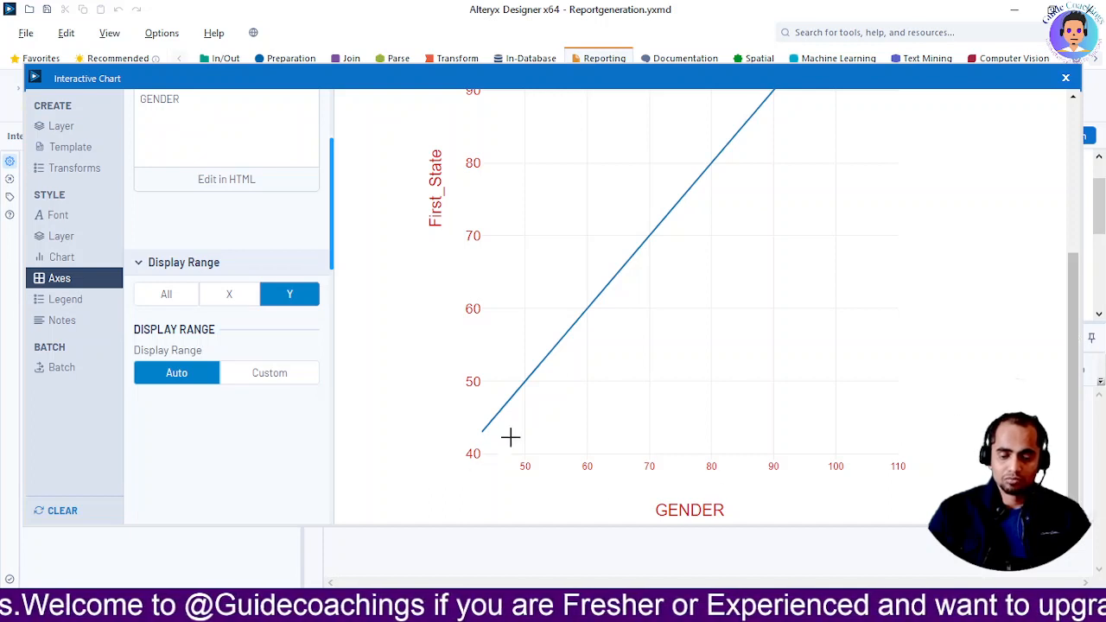
pyautogui.scroll(3, 596, 316)
pyautogui.scroll(-4, 596, 316)
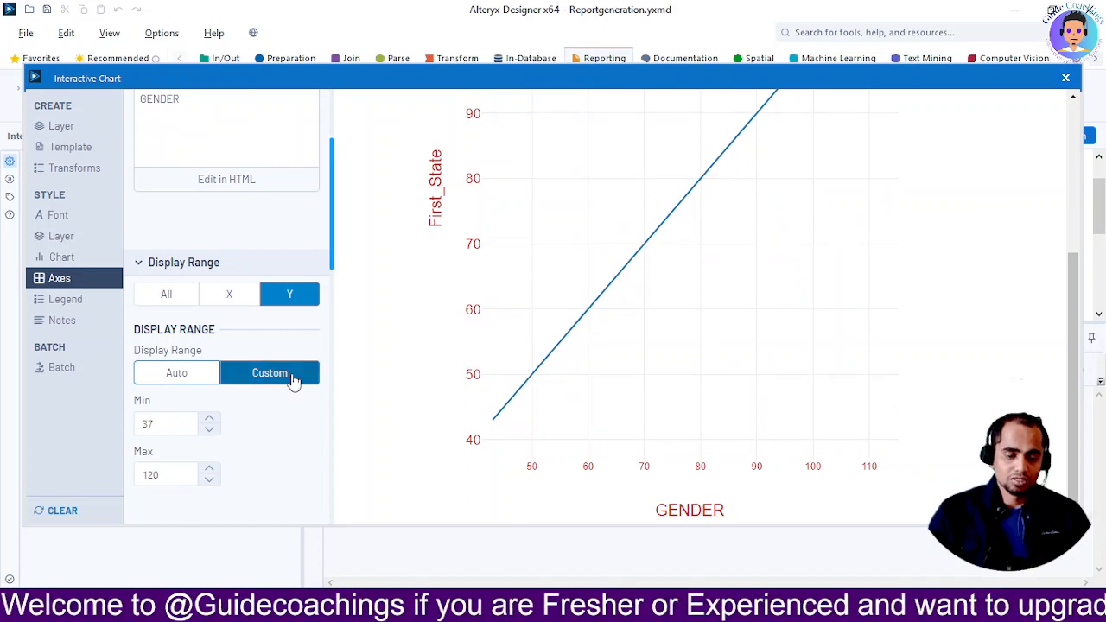
# Examine the chart's legend text, box, orientation and layer order settings, including the font choices, and the notes settings
pyautogui.click(48, 303)
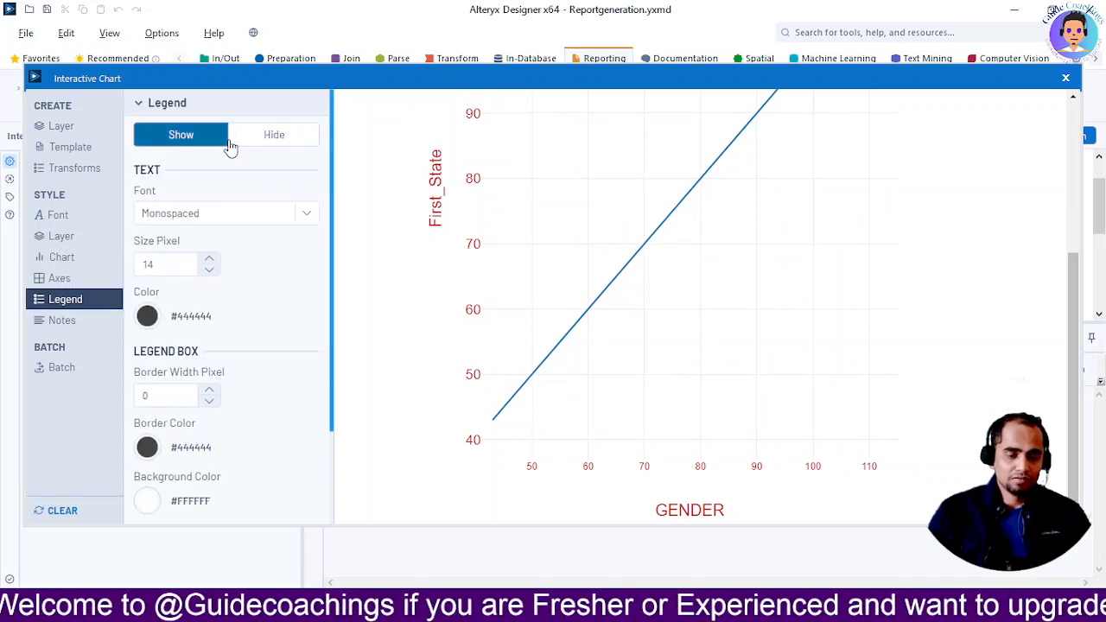
pyautogui.click(250, 216)
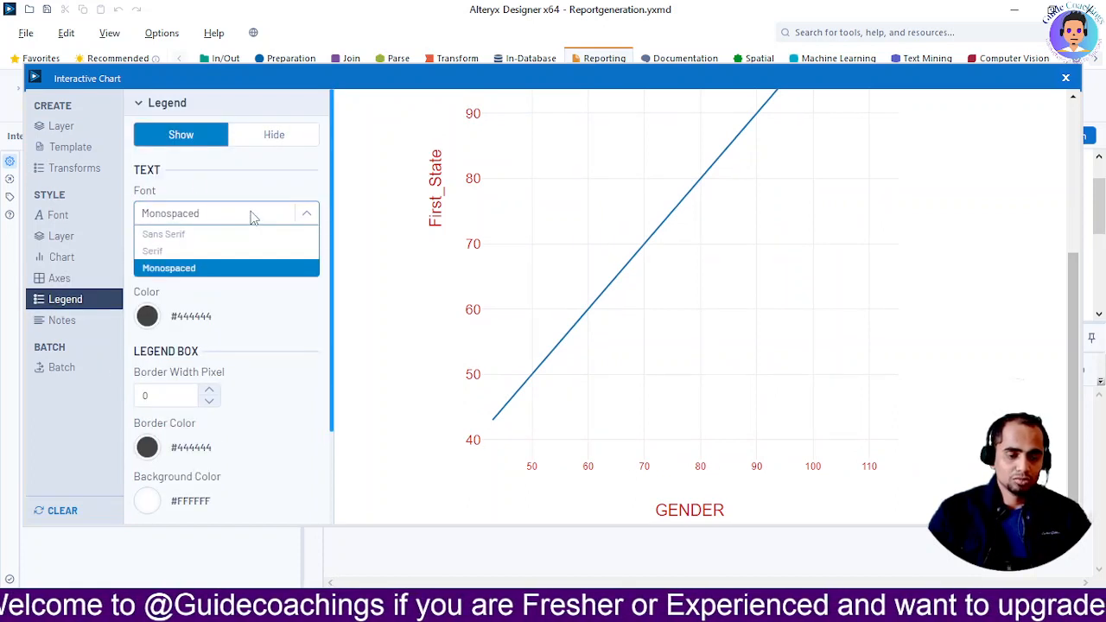
pyautogui.click(250, 216)
pyautogui.scroll(-2, 293, 285)
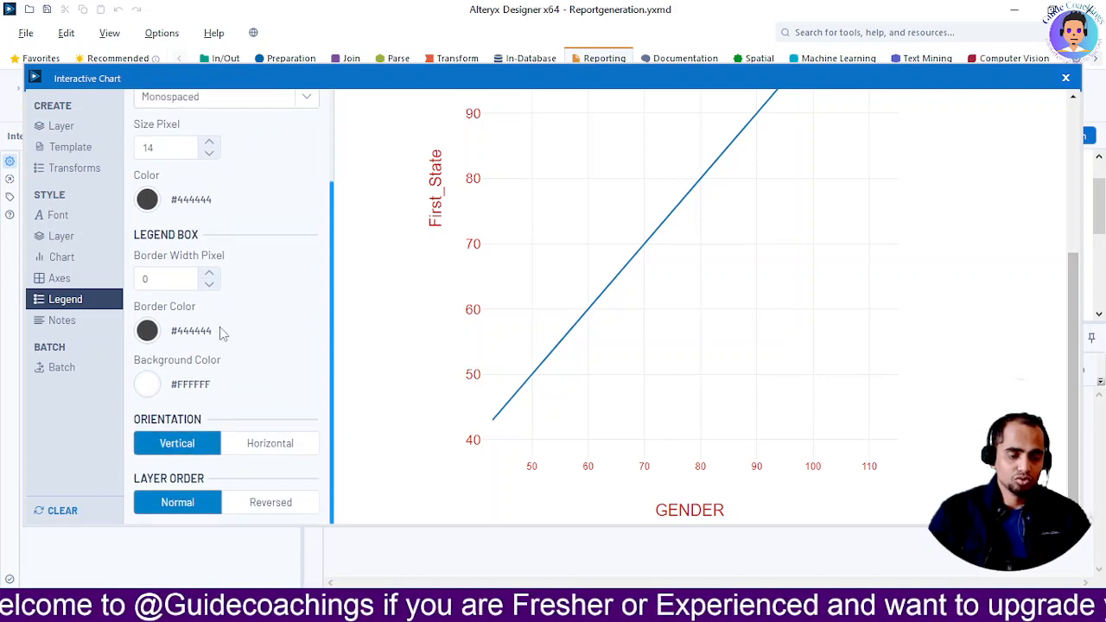
pyautogui.click(59, 327)
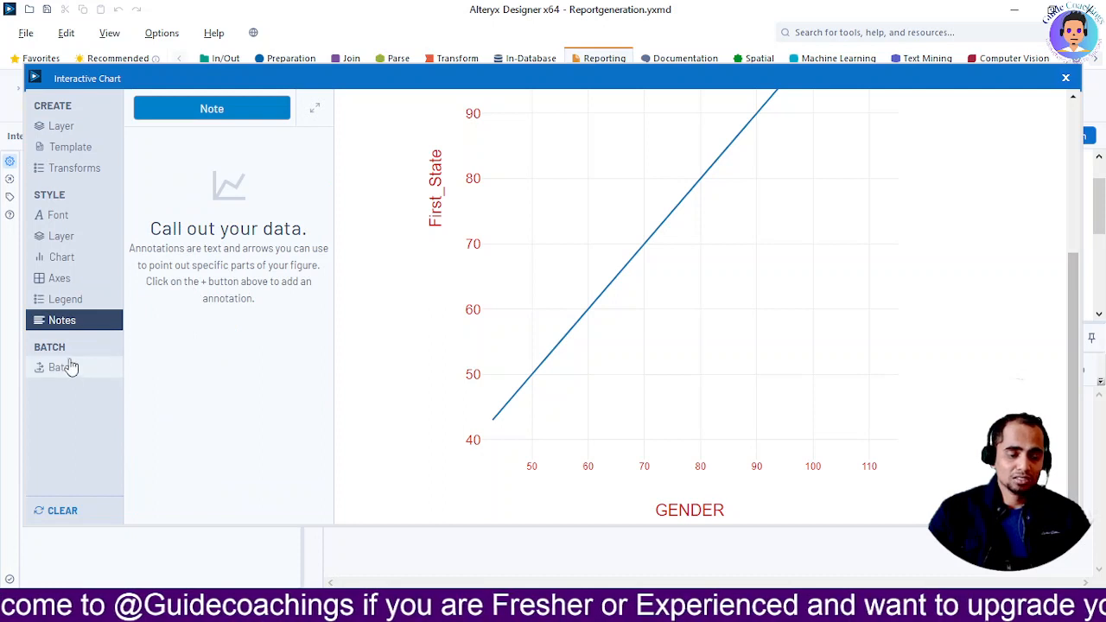
# Close the chart configuration, connect a Browse tool to the Interactive Chart's output and run the workflow
pyautogui.click(1067, 80)
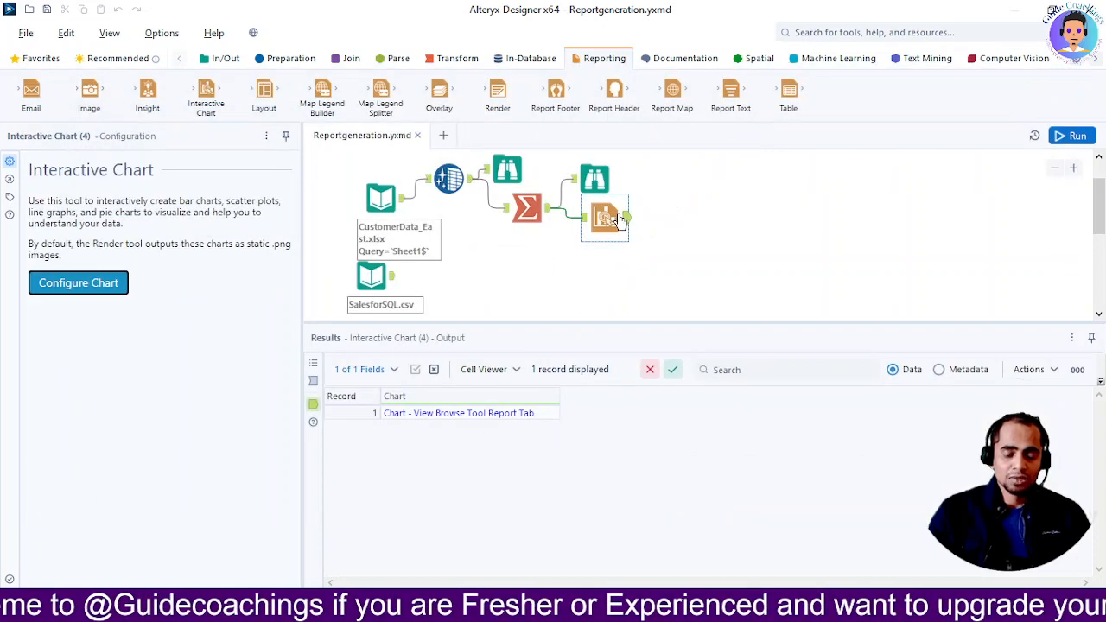
pyautogui.click(35, 58)
pyautogui.moveTo(31, 89); pyautogui.dragTo(688, 232)
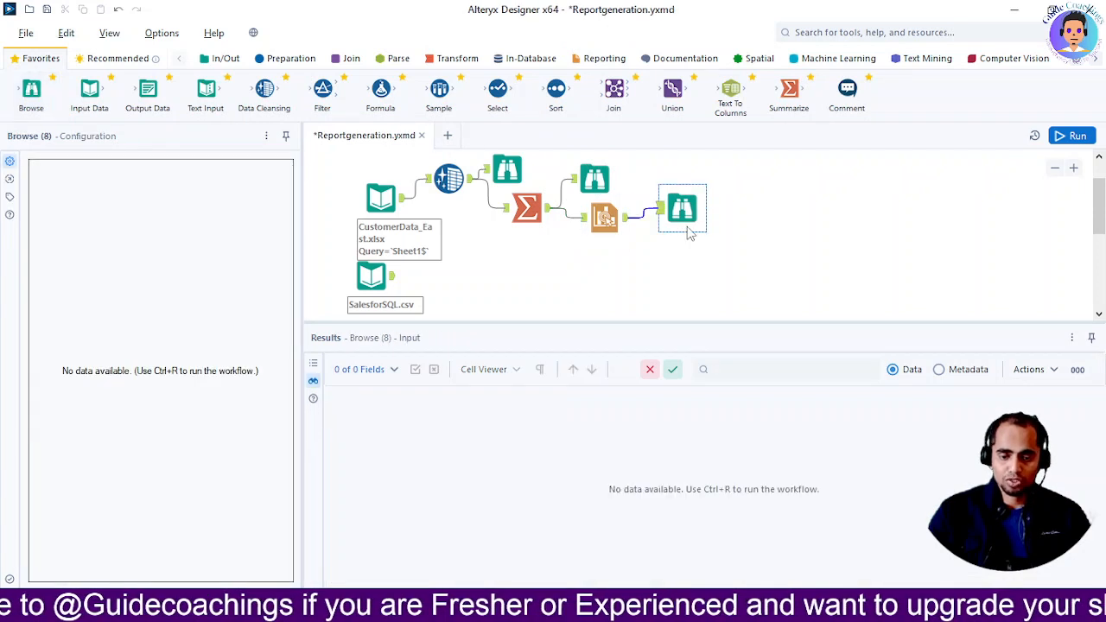
pyautogui.click(1074, 138)
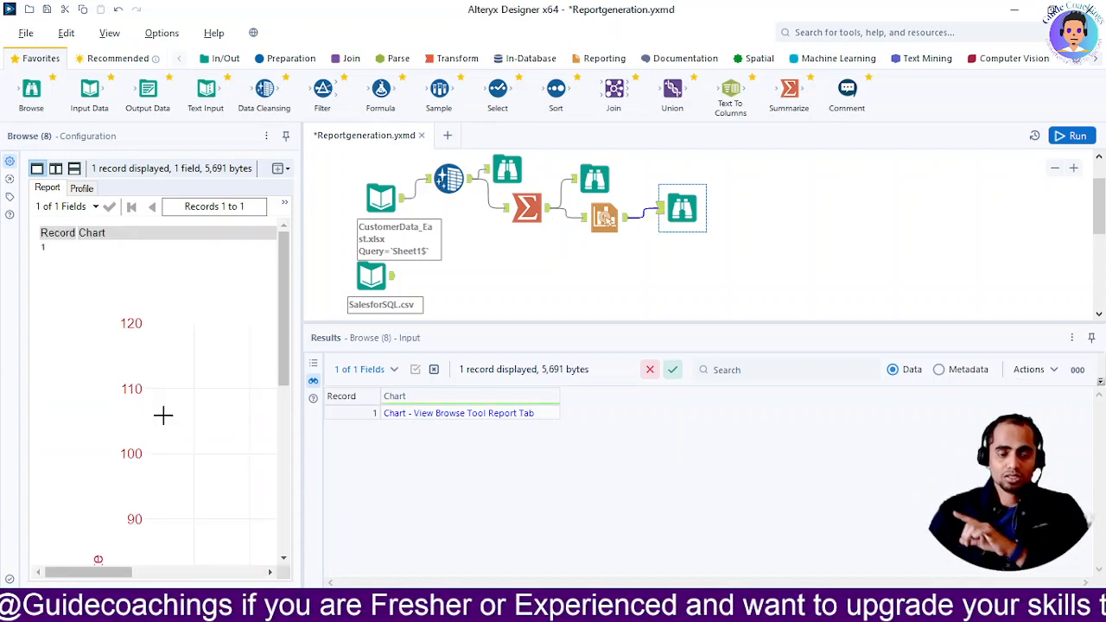
# Widen the configuration pane to examine the rendered chart in the Browse report, and show the Reporting tools
pyautogui.scroll(-3, 227, 378)
pyautogui.moveTo(76, 573)
pyautogui.mouseDown()
pyautogui.moveTo(121, 574)
pyautogui.moveTo(95, 573)
pyautogui.mouseUp()
pyautogui.scroll(-3, 210, 420)
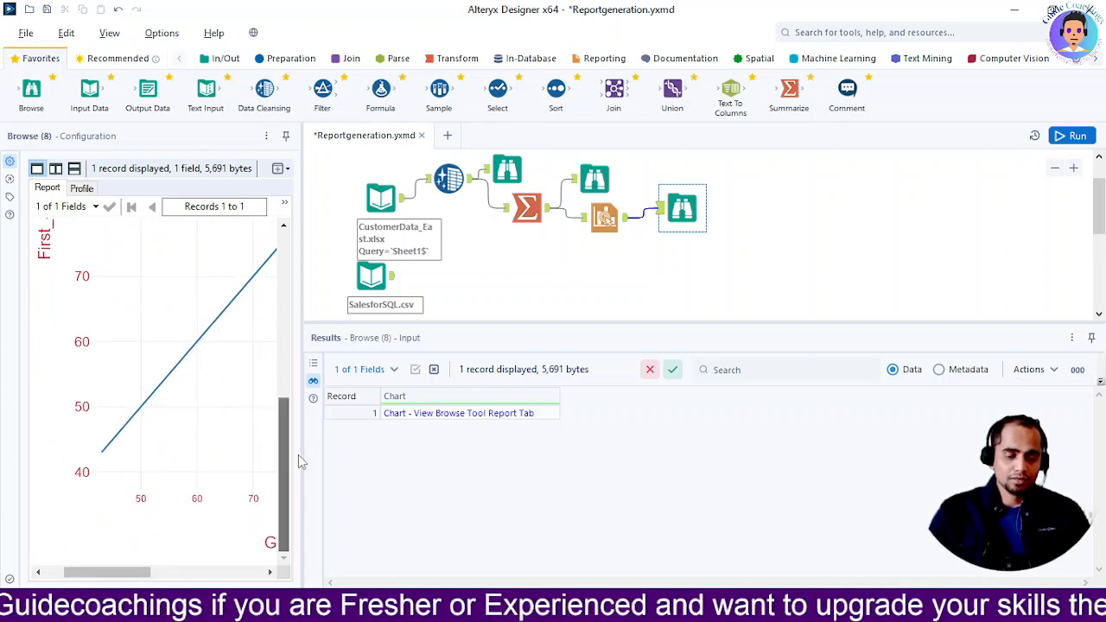
pyautogui.moveTo(302, 454); pyautogui.dragTo(365, 452)
pyautogui.moveTo(123, 573); pyautogui.dragTo(74, 573)
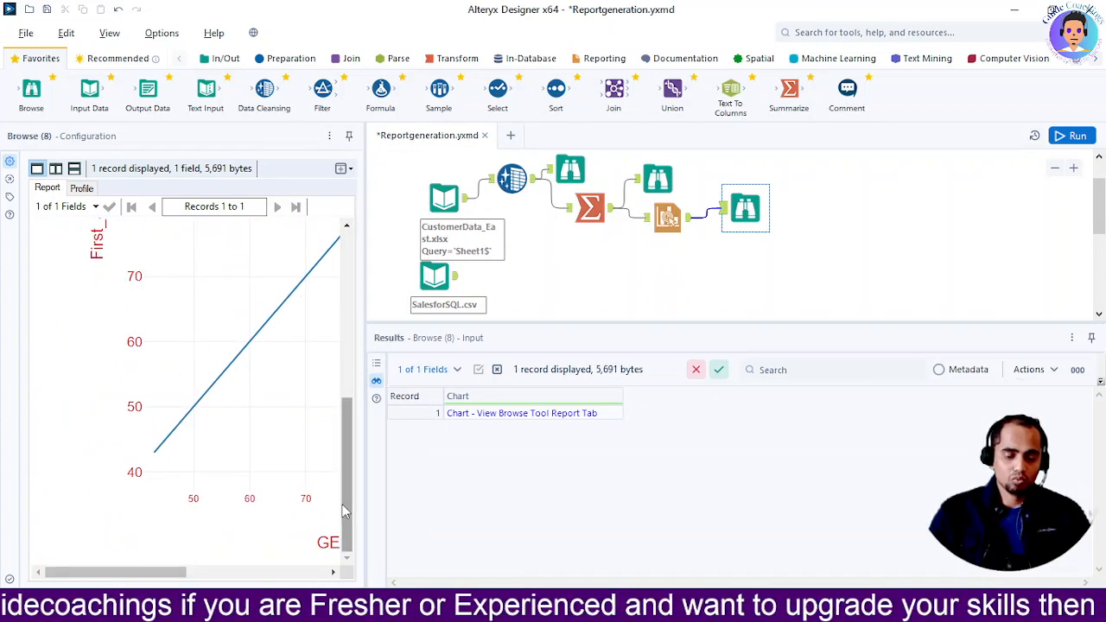
pyautogui.moveTo(348, 508); pyautogui.dragTo(375, 317)
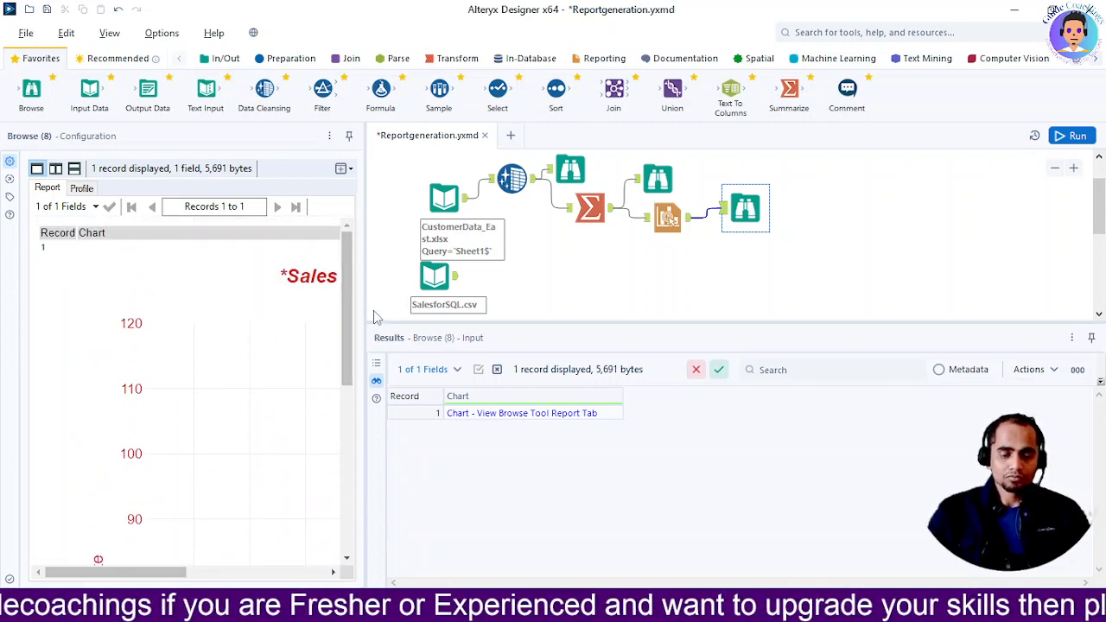
pyautogui.click(492, 420)
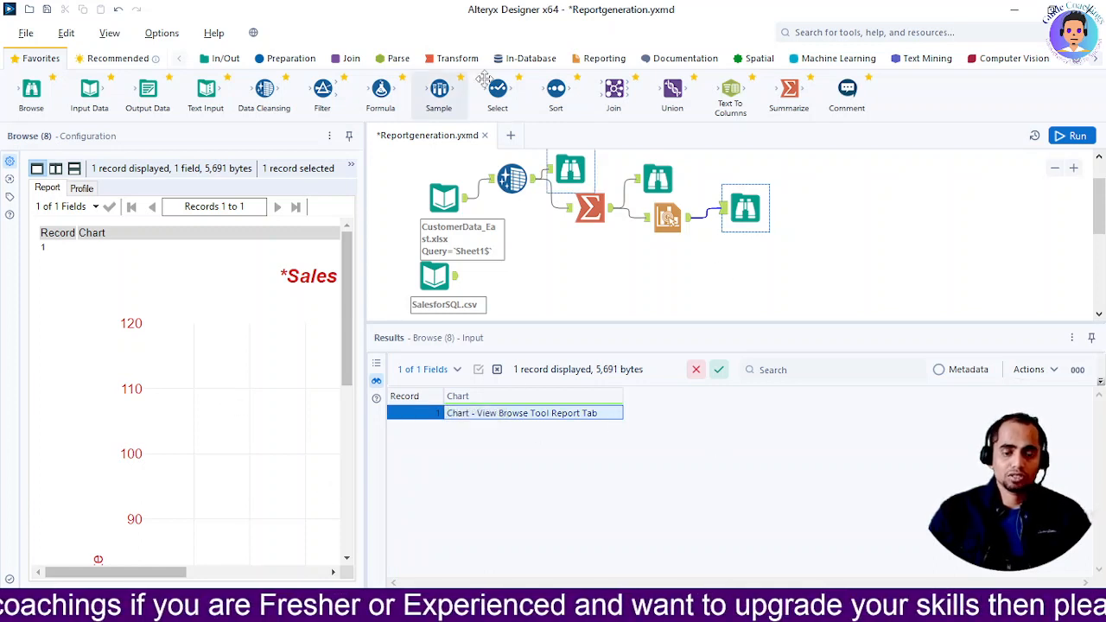
pyautogui.click(456, 59)
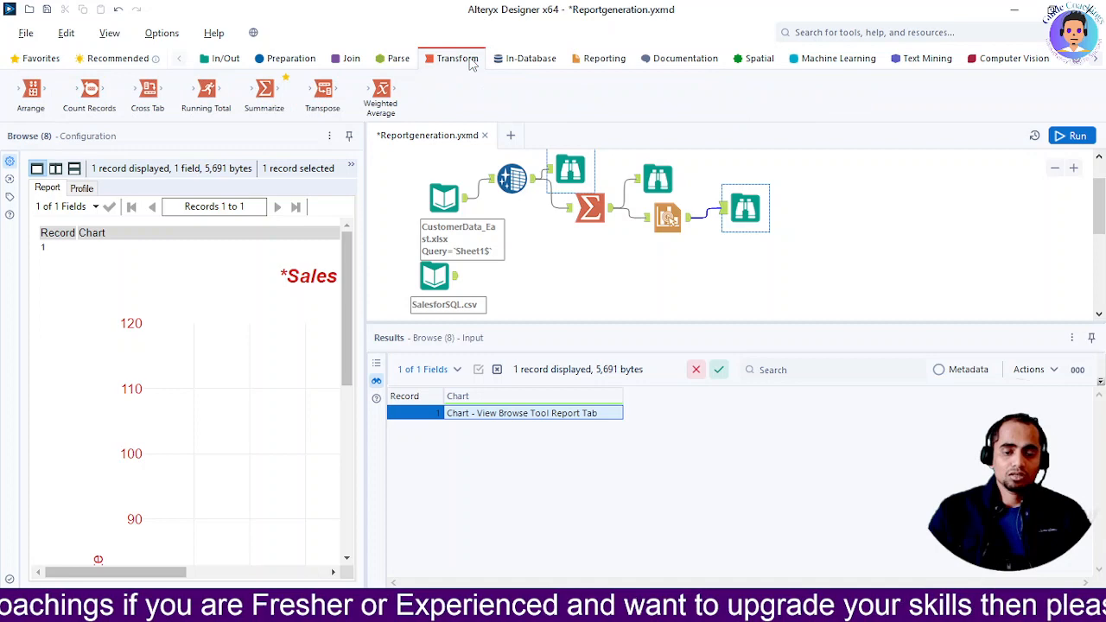
pyautogui.click(587, 62)
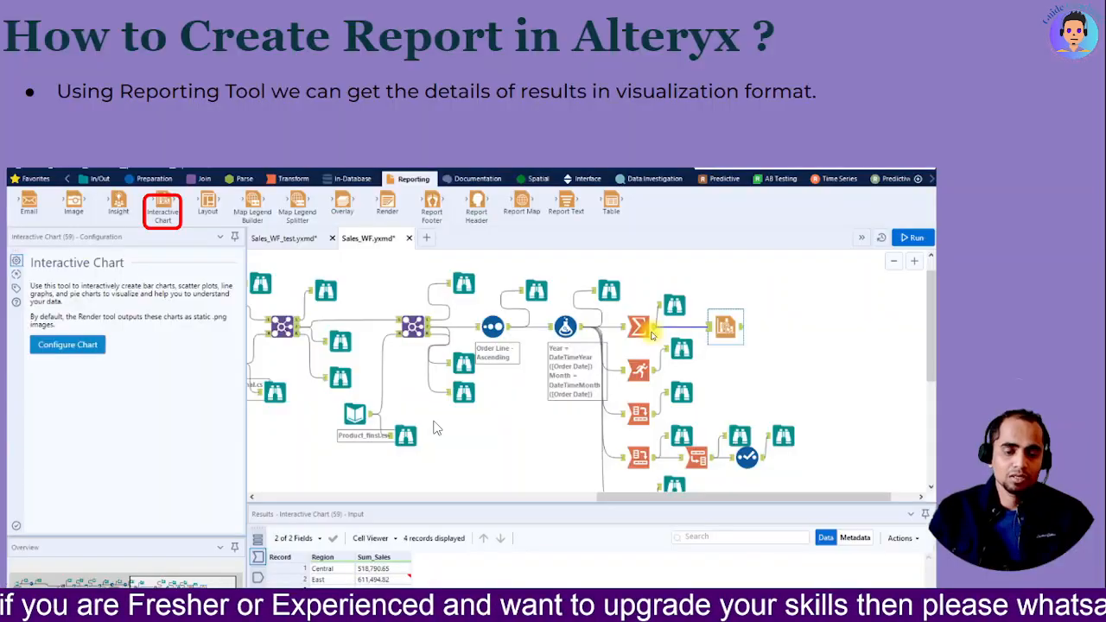
pyautogui.click(977, 335)
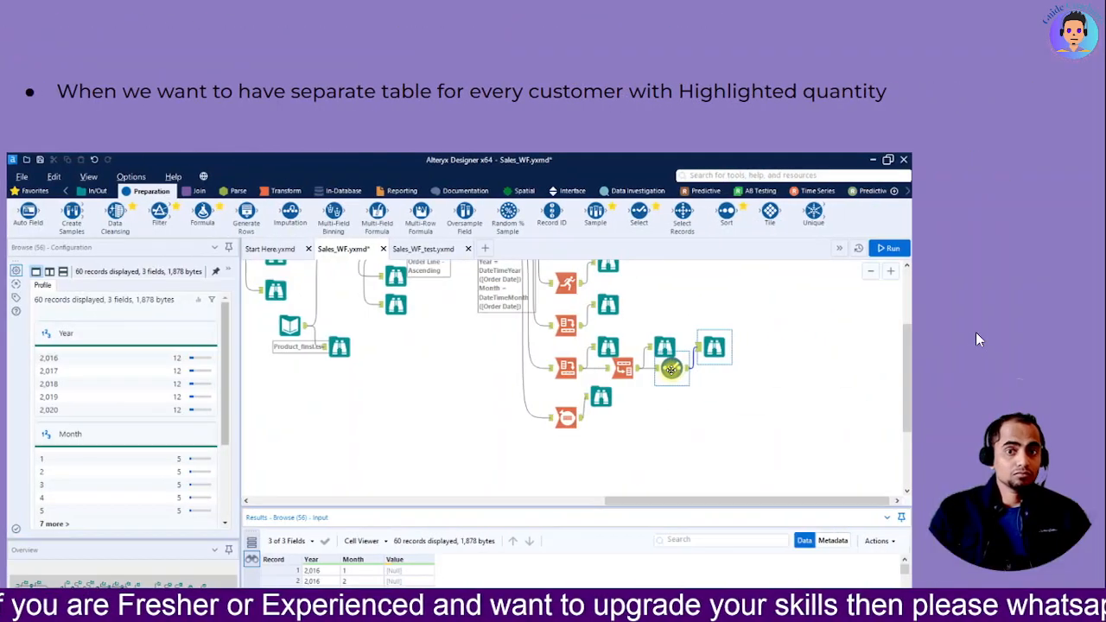
pyautogui.click(974, 334)
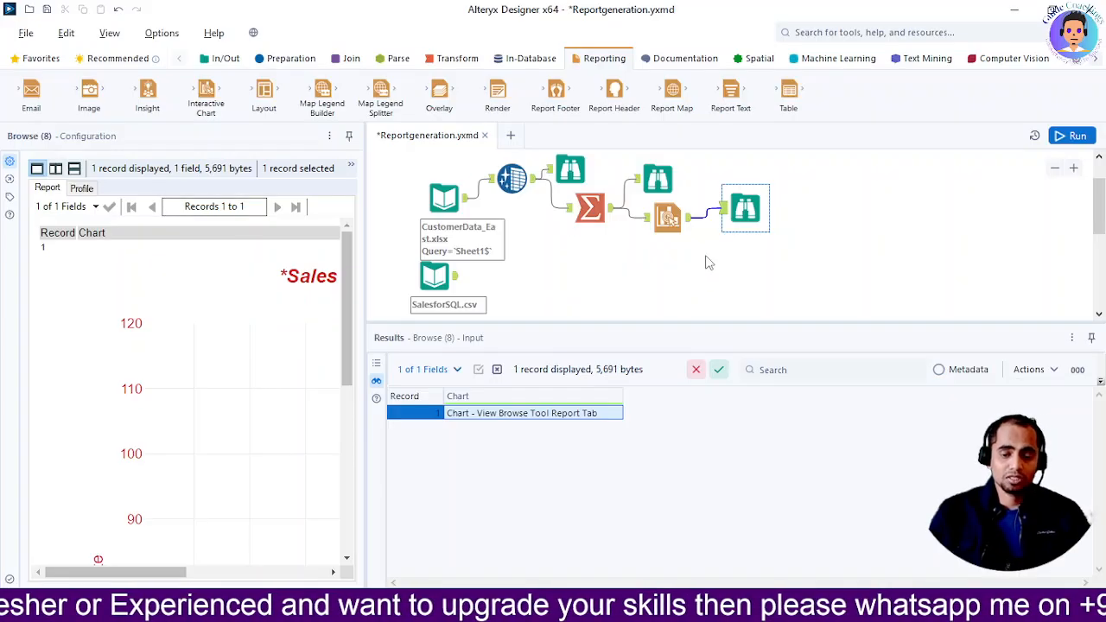
# Compare the Summarize tool's input records and actions with the summarized Segment, Age and state output in the connected Browse tool
pyautogui.click(593, 216)
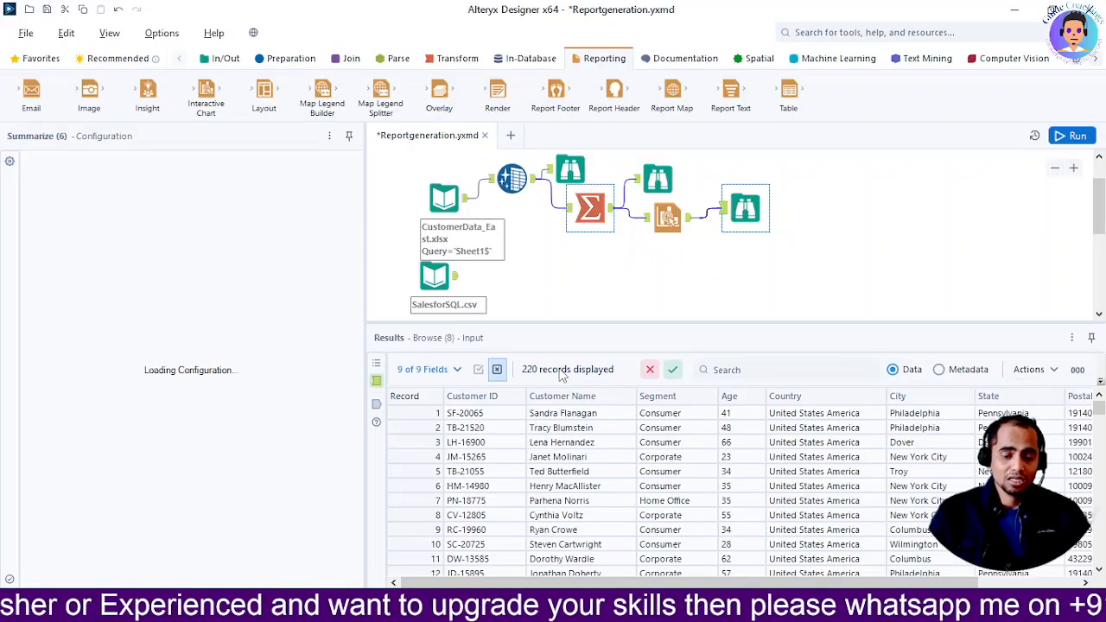
pyautogui.click(593, 225)
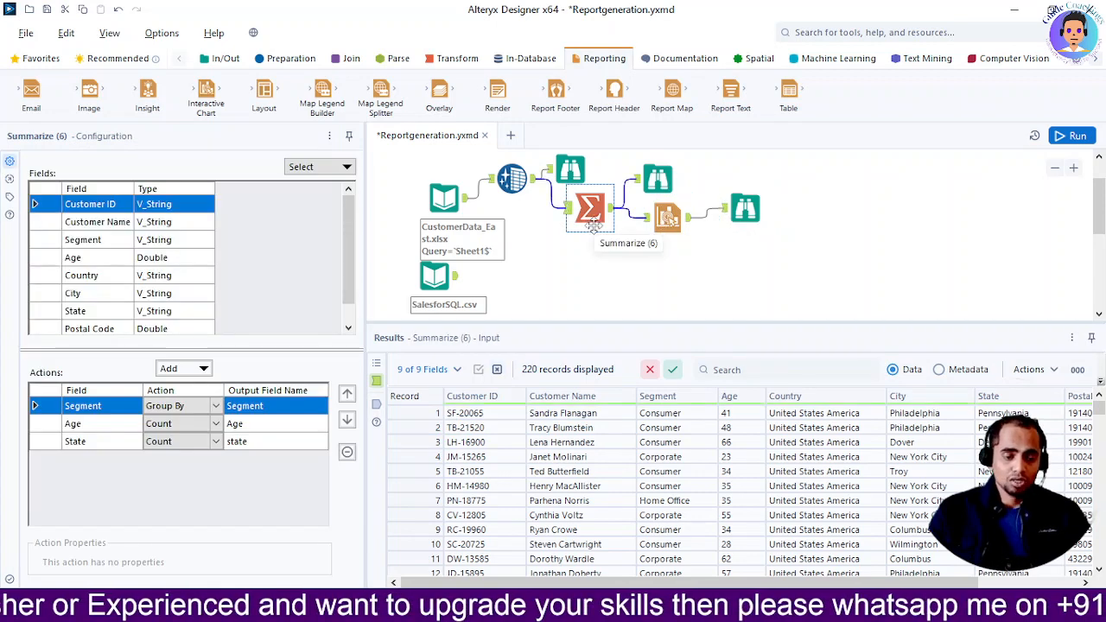
pyautogui.click(655, 185)
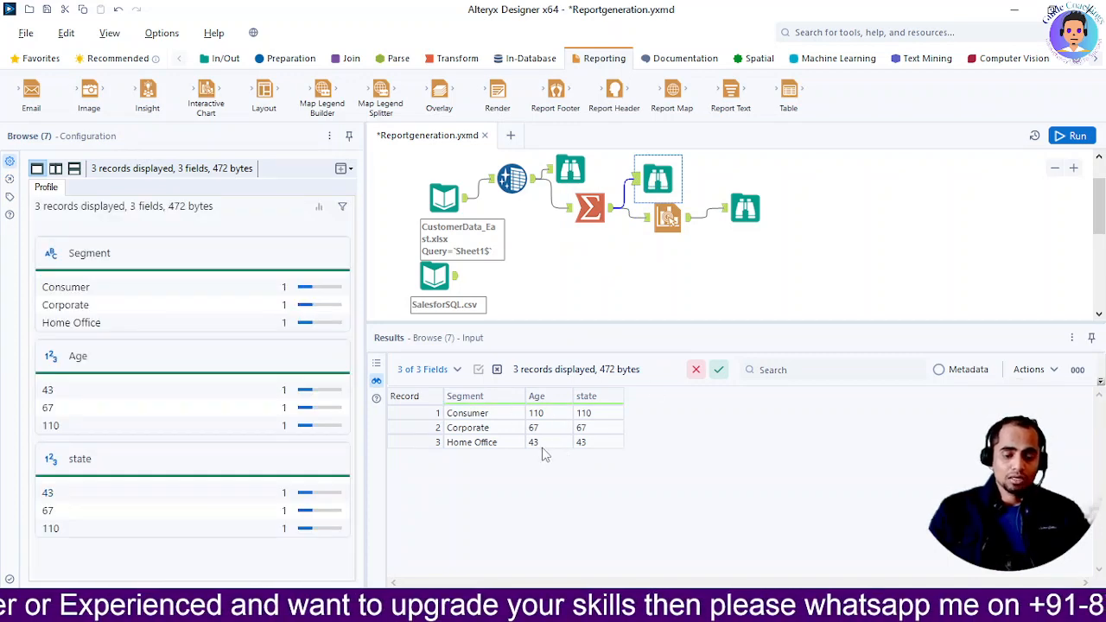
pyautogui.click(590, 210)
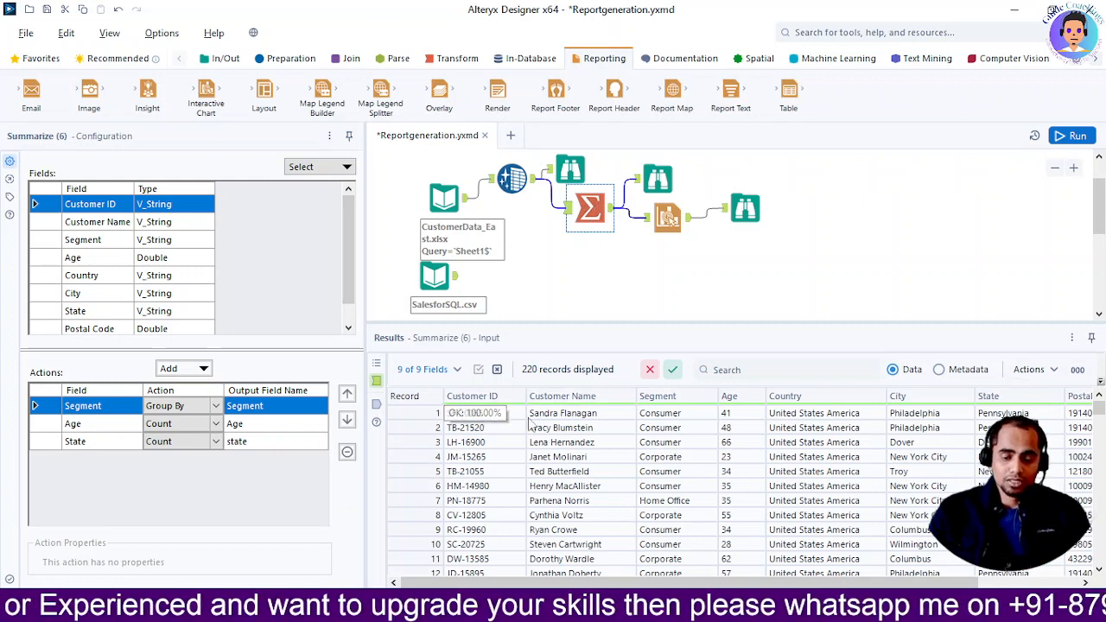
pyautogui.moveTo(494, 583)
pyautogui.mouseDown()
pyautogui.moveTo(539, 582)
pyautogui.moveTo(493, 582)
pyautogui.mouseUp()
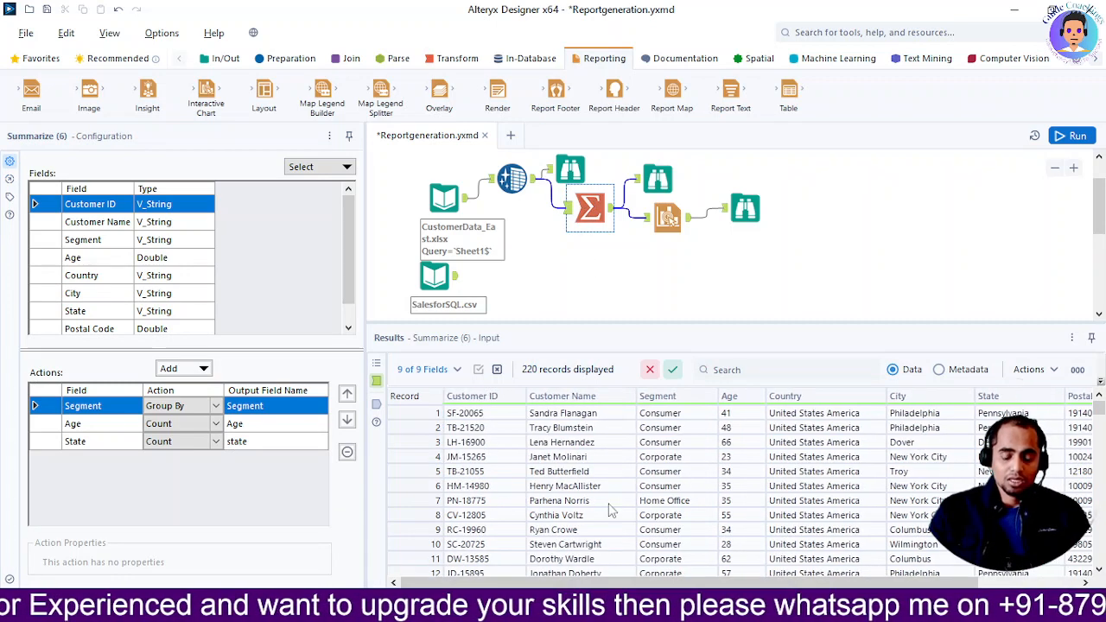
pyautogui.click(657, 179)
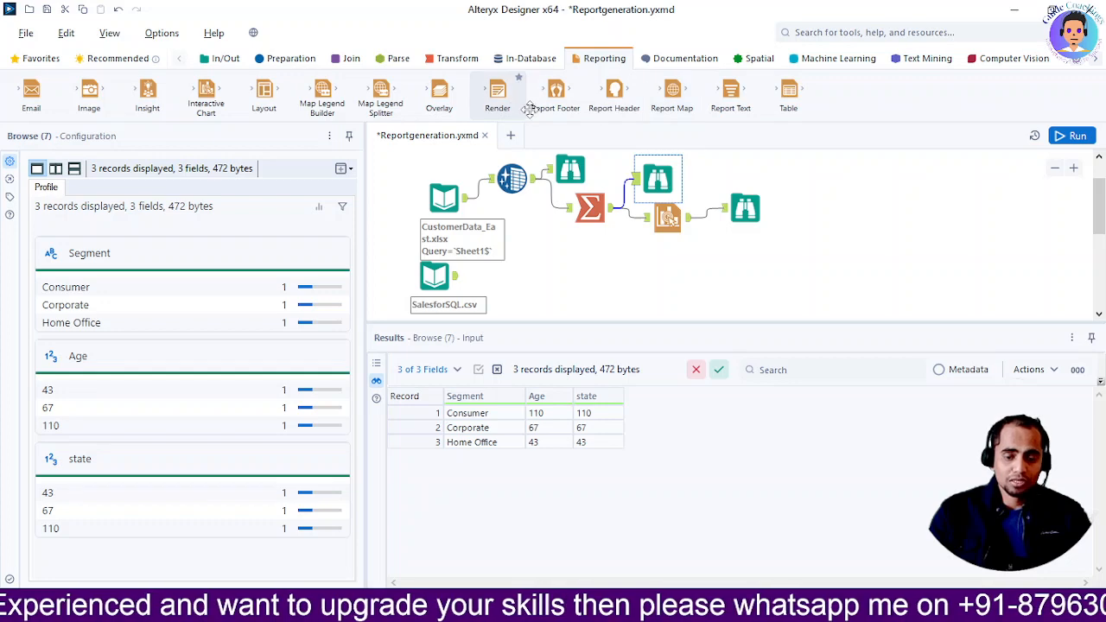
pyautogui.hotkey('alt', 'Tab')
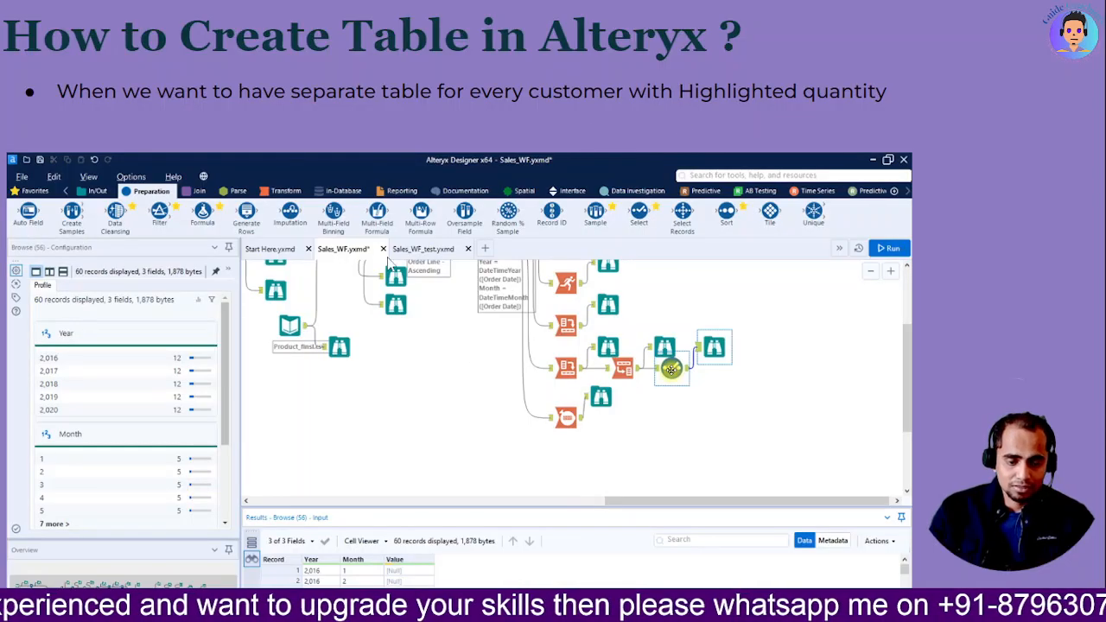
pyautogui.hotkey('alt', 'Tab')
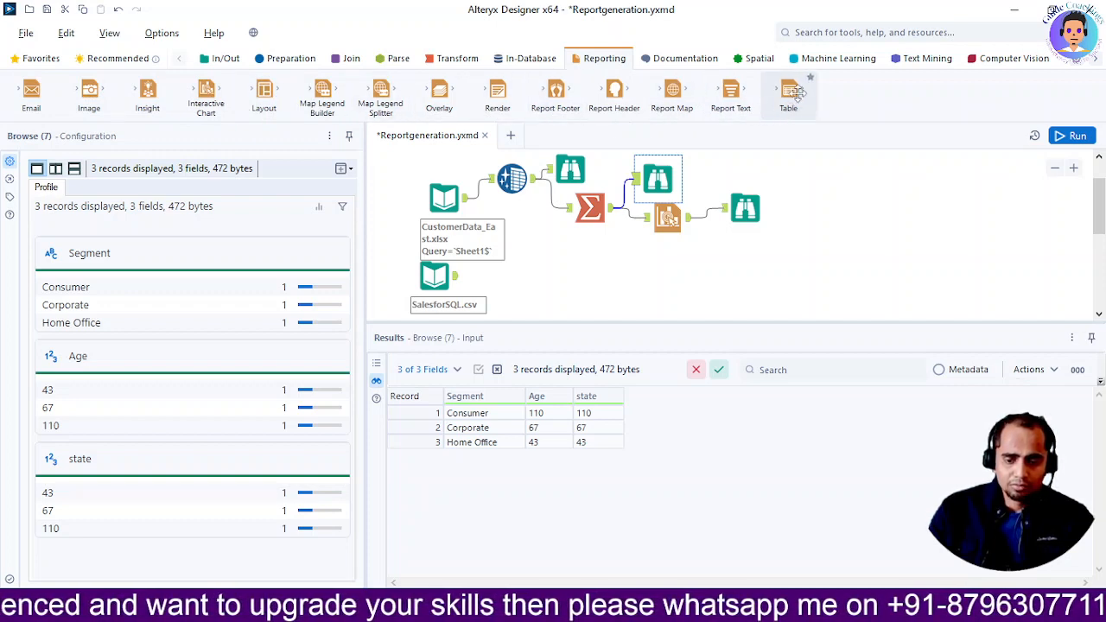
# Add a Table reporting tool to the workflow and connect it to the Summarize tool's output
pyautogui.moveTo(796, 93); pyautogui.dragTo(800, 95)
pyautogui.moveTo(800, 93); pyautogui.dragTo(649, 250)
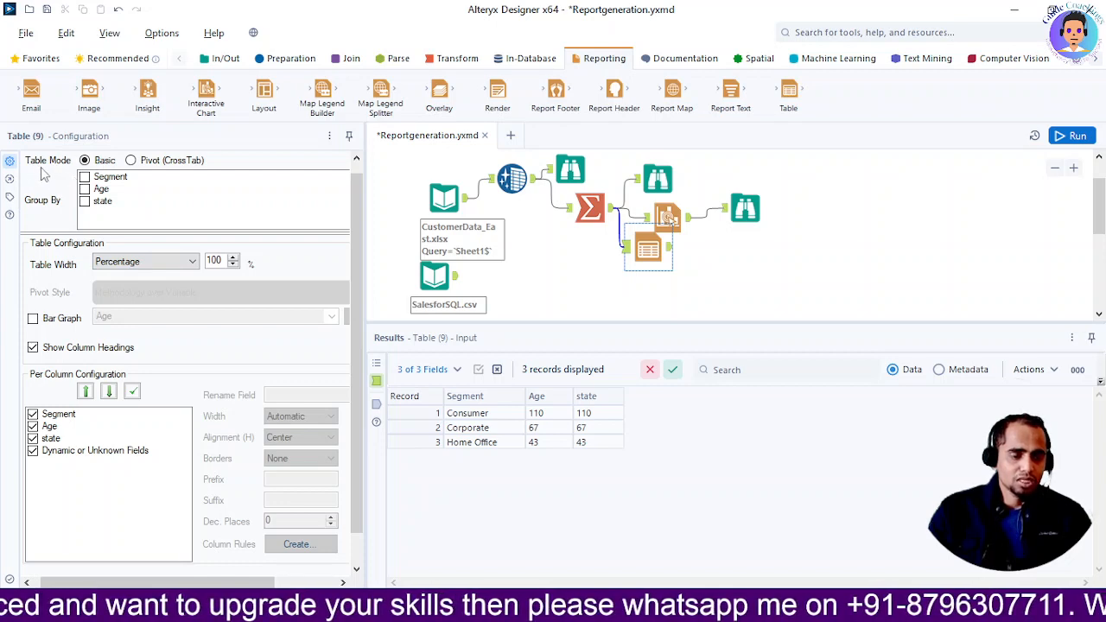
pyautogui.click(83, 177)
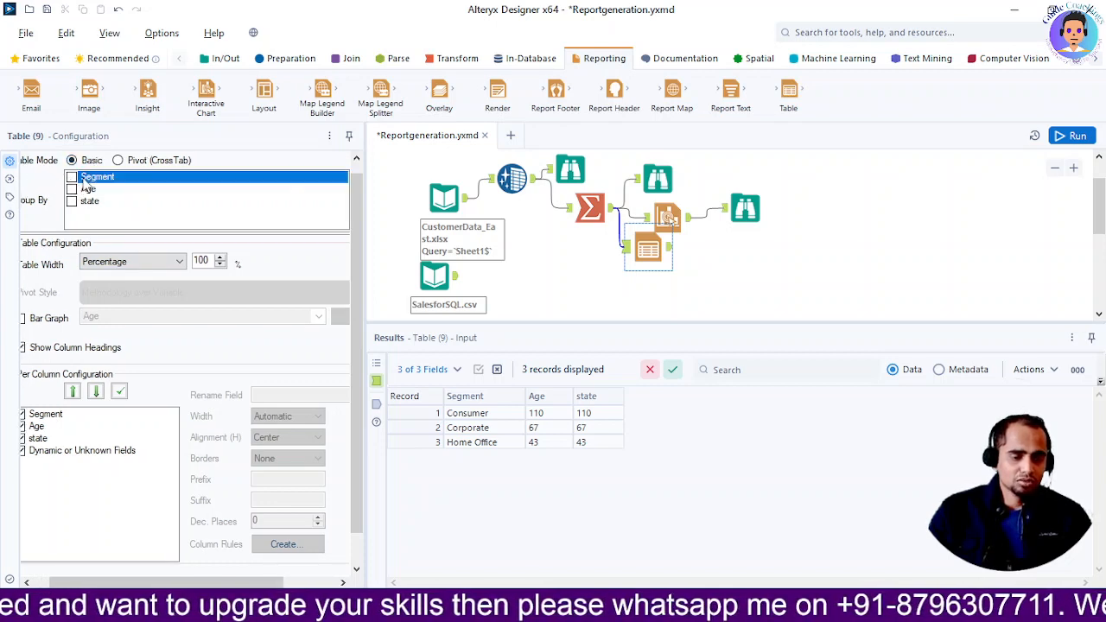
pyautogui.click(71, 177)
pyautogui.click(72, 189)
pyautogui.click(72, 201)
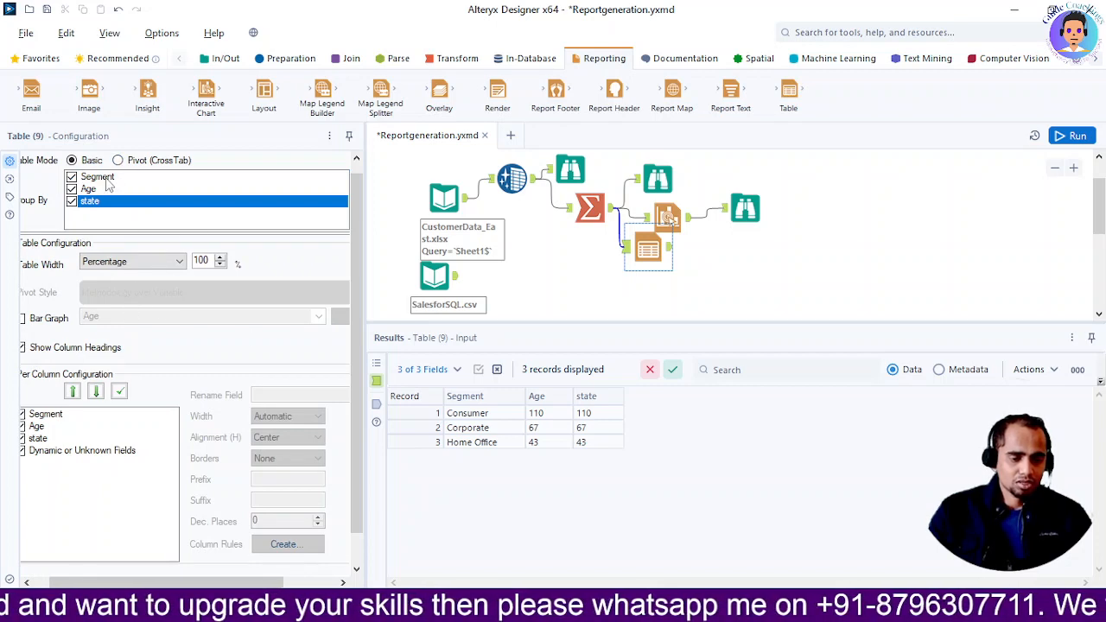
pyautogui.click(72, 178)
pyautogui.click(72, 188)
pyautogui.click(72, 201)
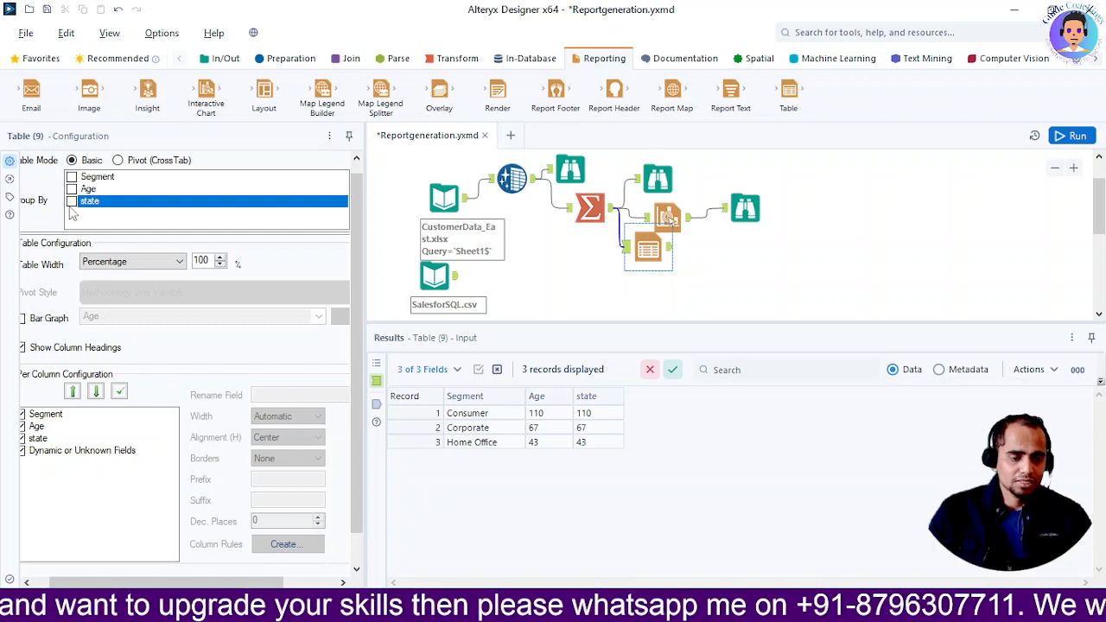
# Group the table by Segment only and look through its table and per-column configuration settings
pyautogui.click(72, 177)
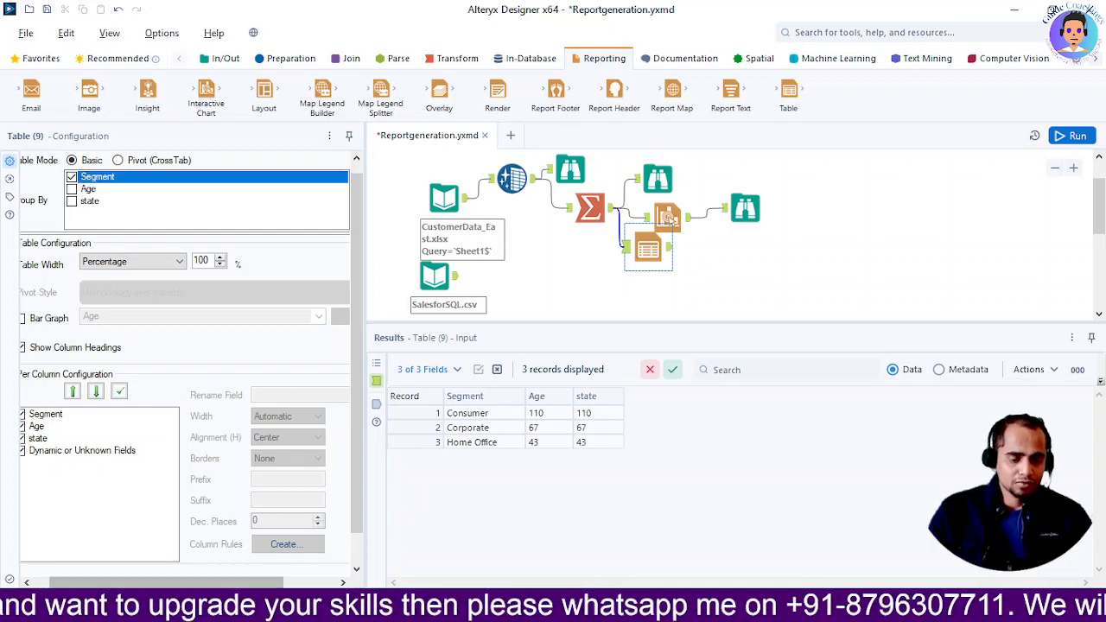
pyautogui.moveTo(140, 587); pyautogui.dragTo(118, 587)
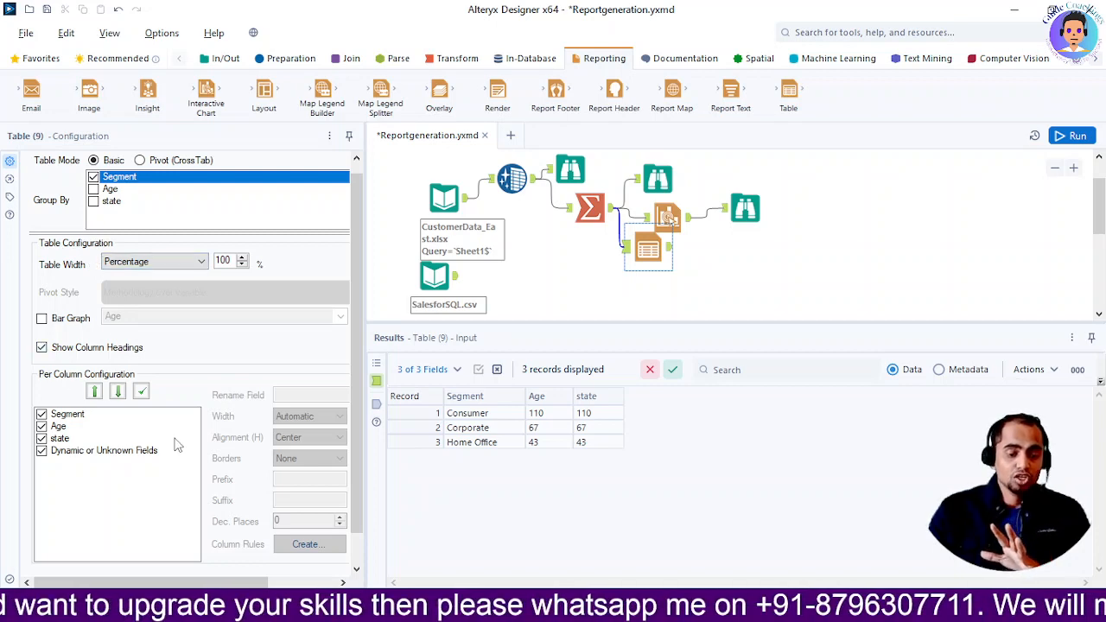
pyautogui.scroll(-1, 361, 298)
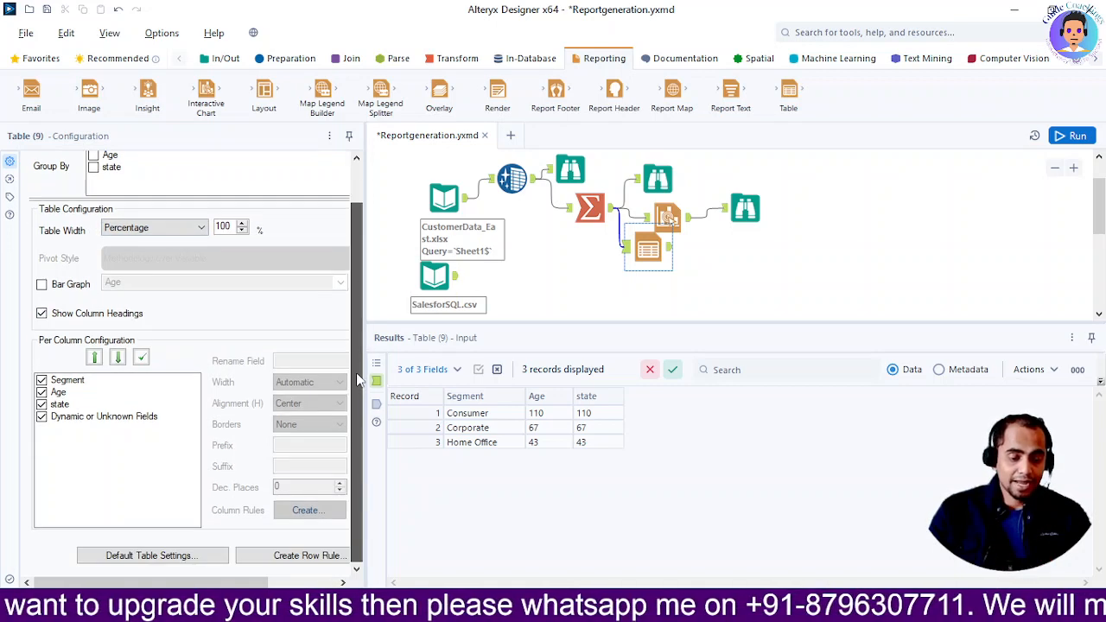
pyautogui.moveTo(134, 585); pyautogui.dragTo(156, 585)
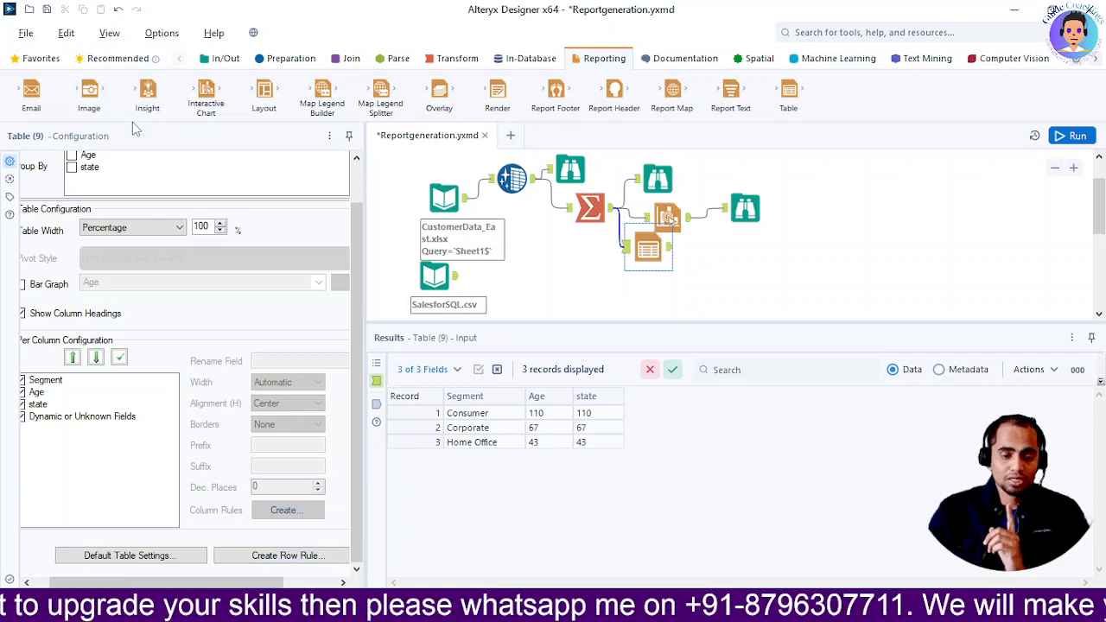
# Connect a Browse tool to the Table tool's output and run the workflow
pyautogui.click(23, 57)
pyautogui.moveTo(31, 91); pyautogui.dragTo(709, 291)
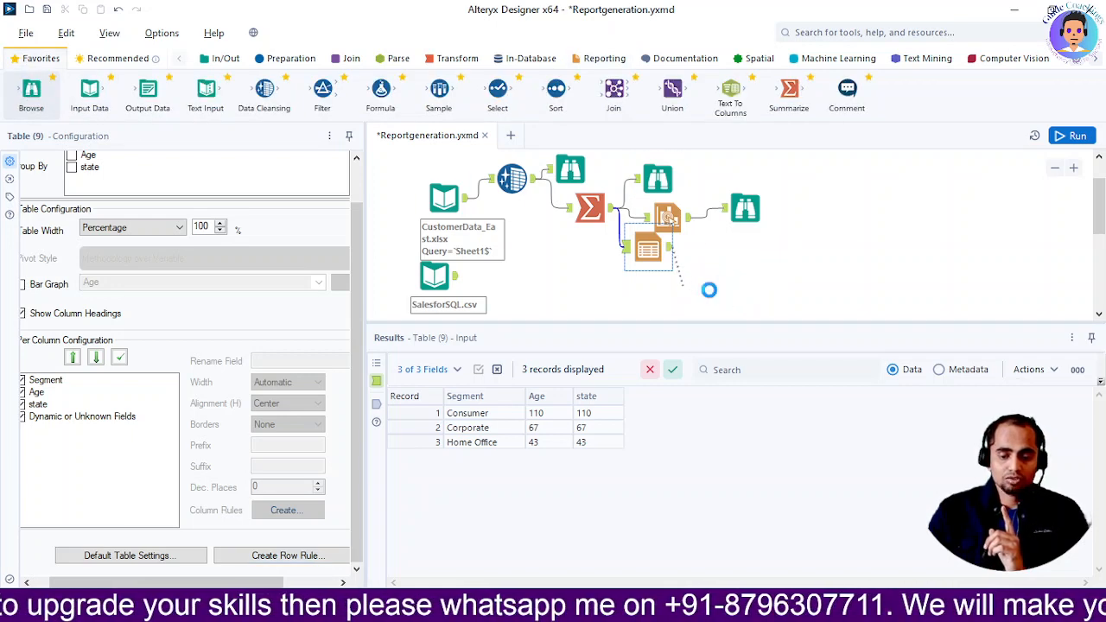
pyautogui.click(1074, 137)
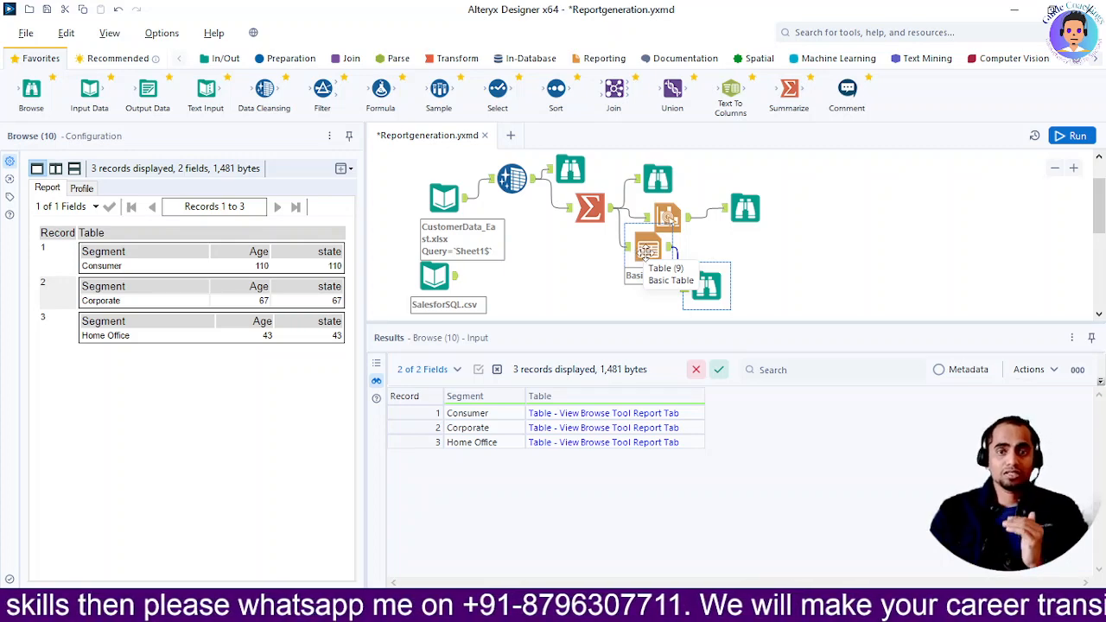
# Create a row styling rule for the Table tool that applies when Age is >= 50
pyautogui.click(648, 251)
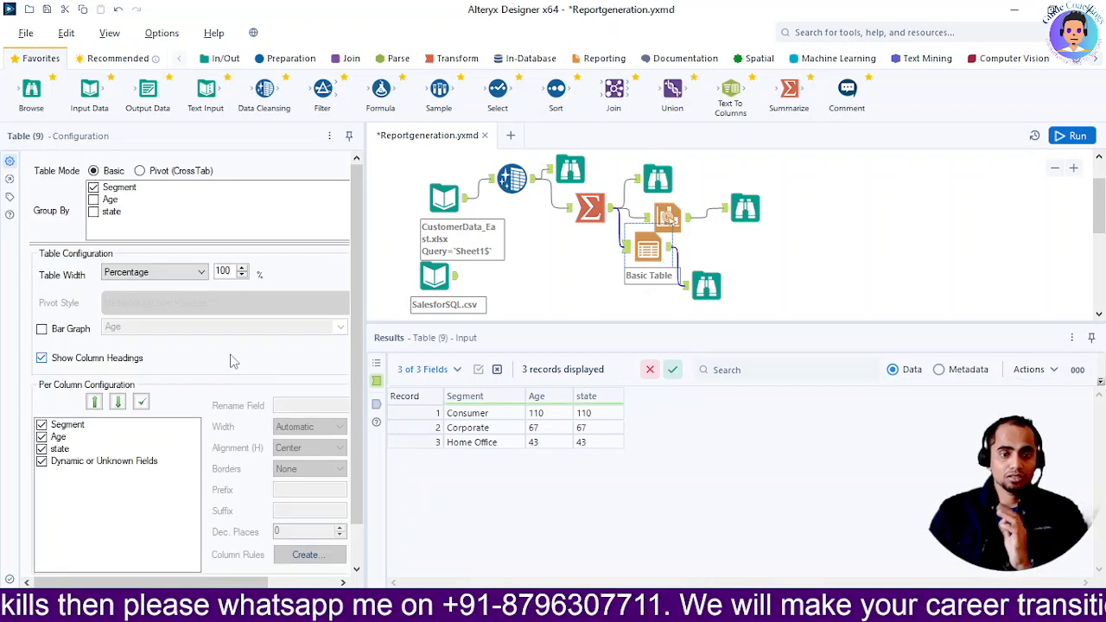
pyautogui.scroll(-1, 206, 380)
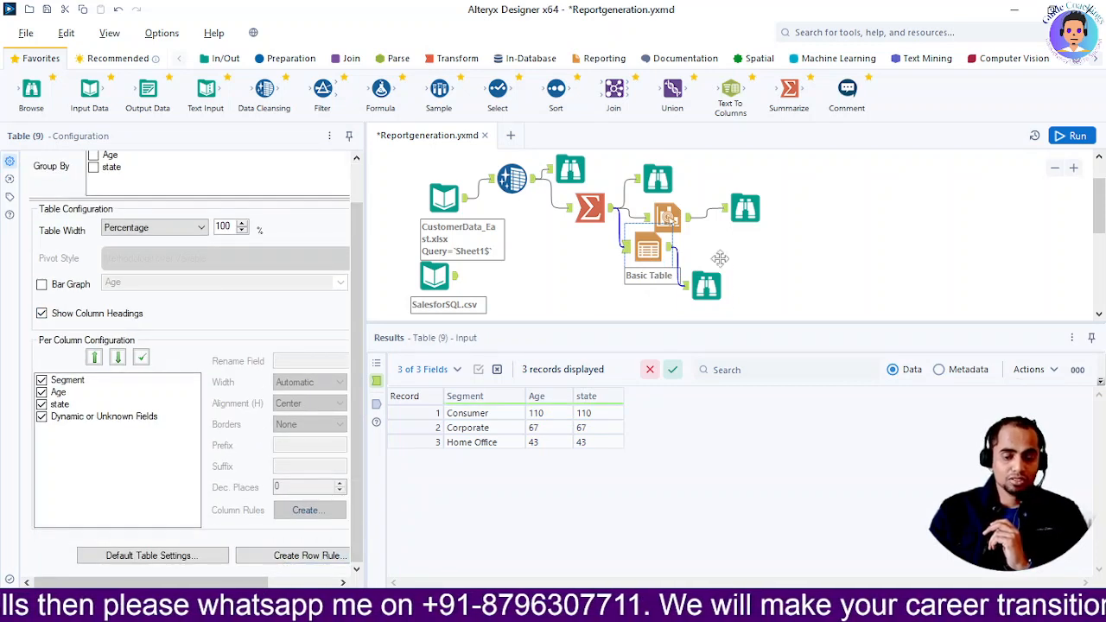
pyautogui.click(278, 560)
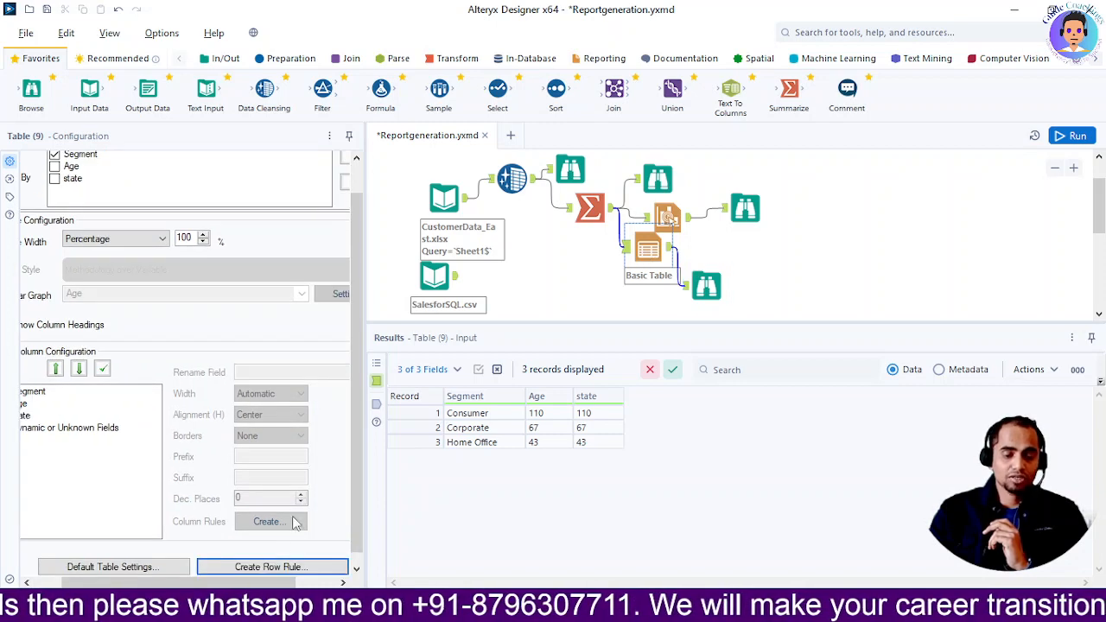
pyautogui.click(246, 567)
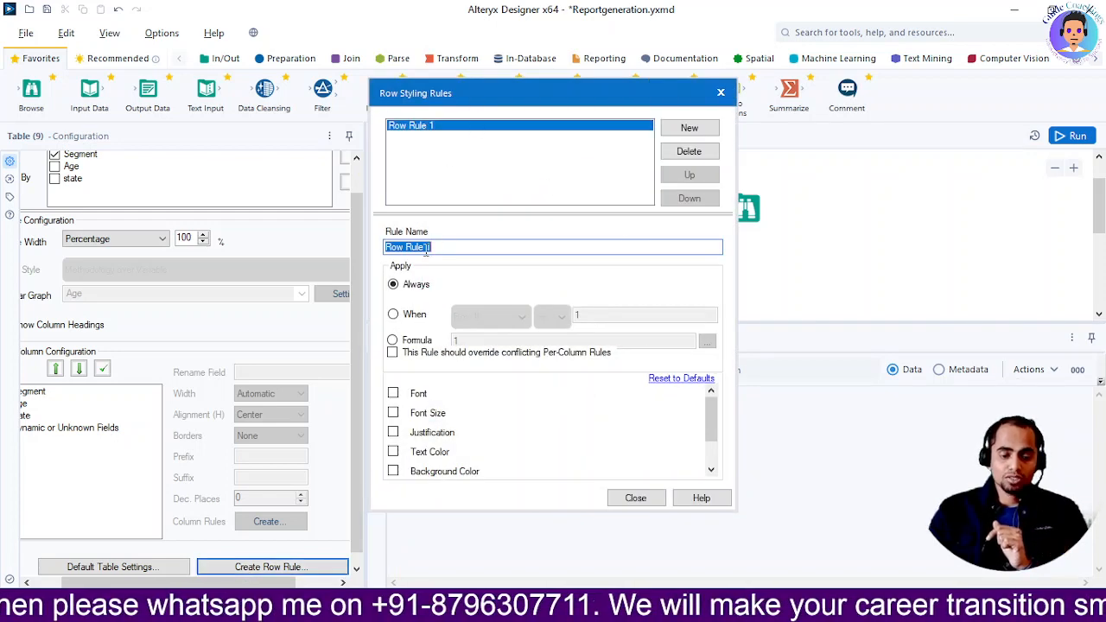
pyautogui.click(393, 315)
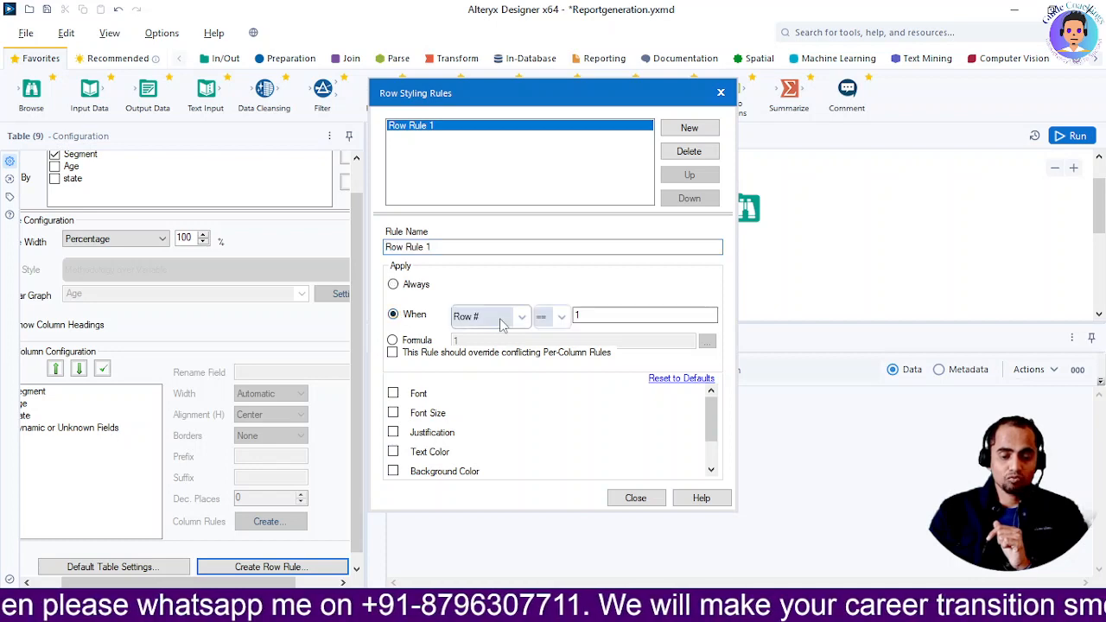
pyautogui.click(527, 318)
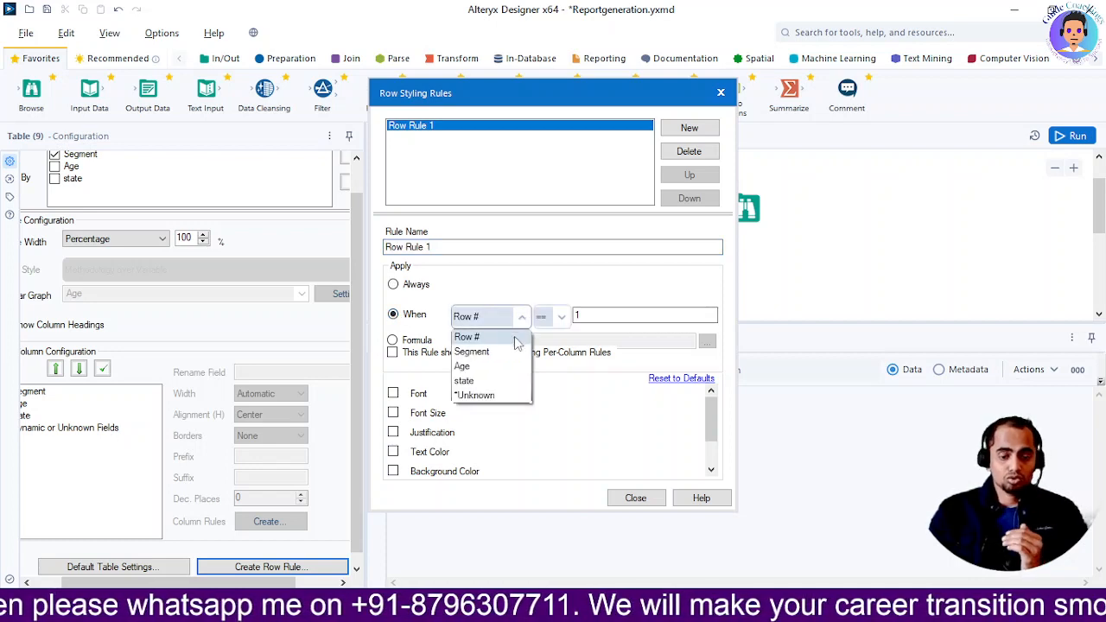
pyautogui.click(465, 366)
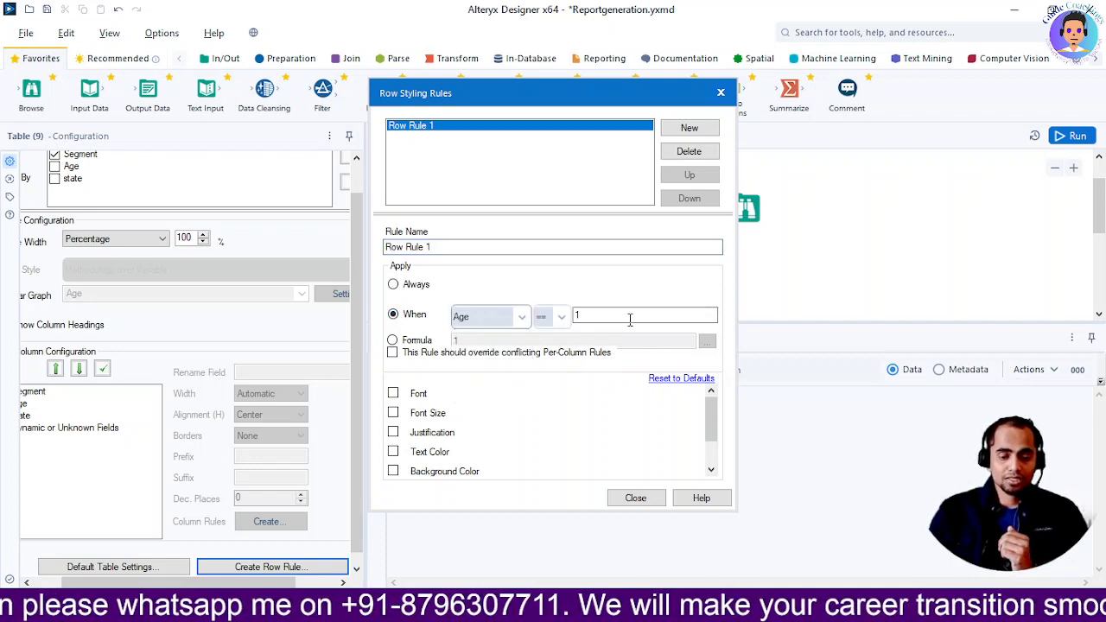
pyautogui.click(622, 316)
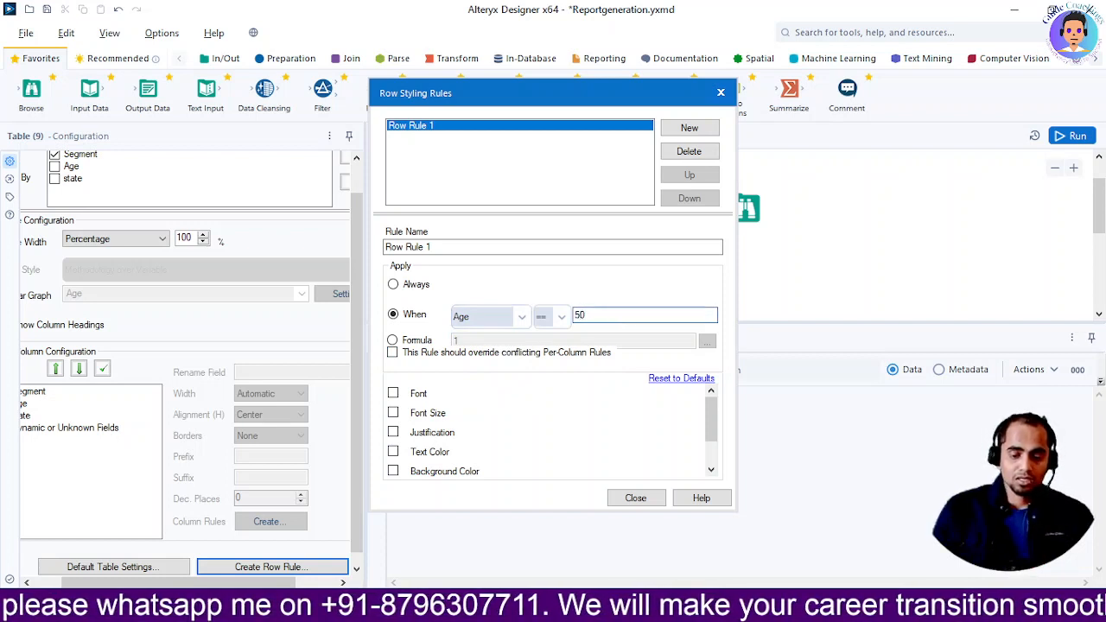
pyautogui.click(560, 317)
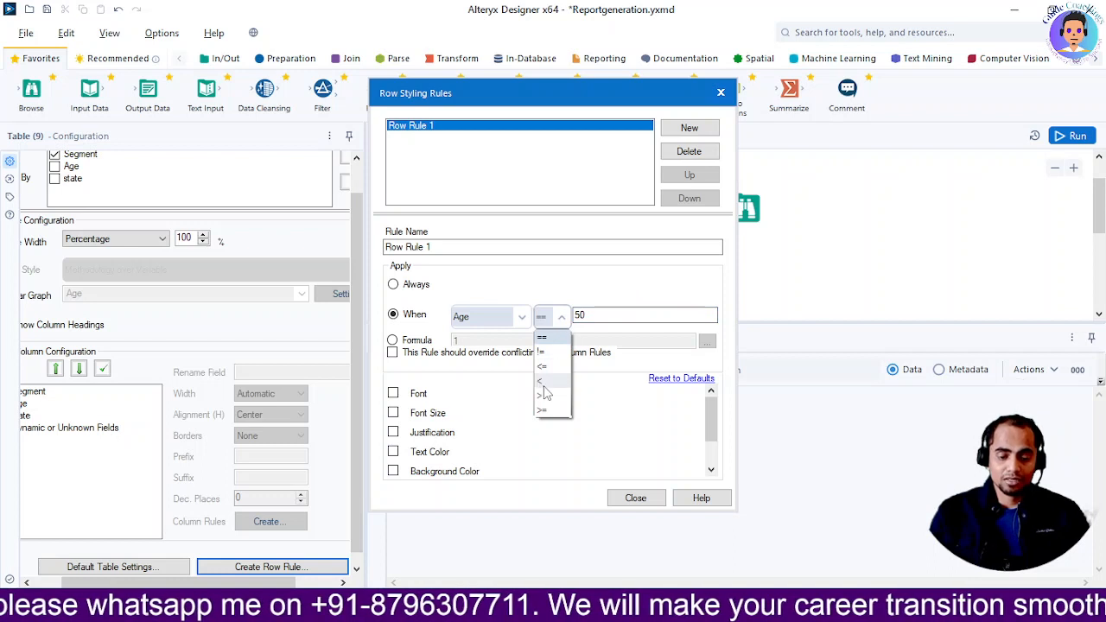
pyautogui.click(553, 410)
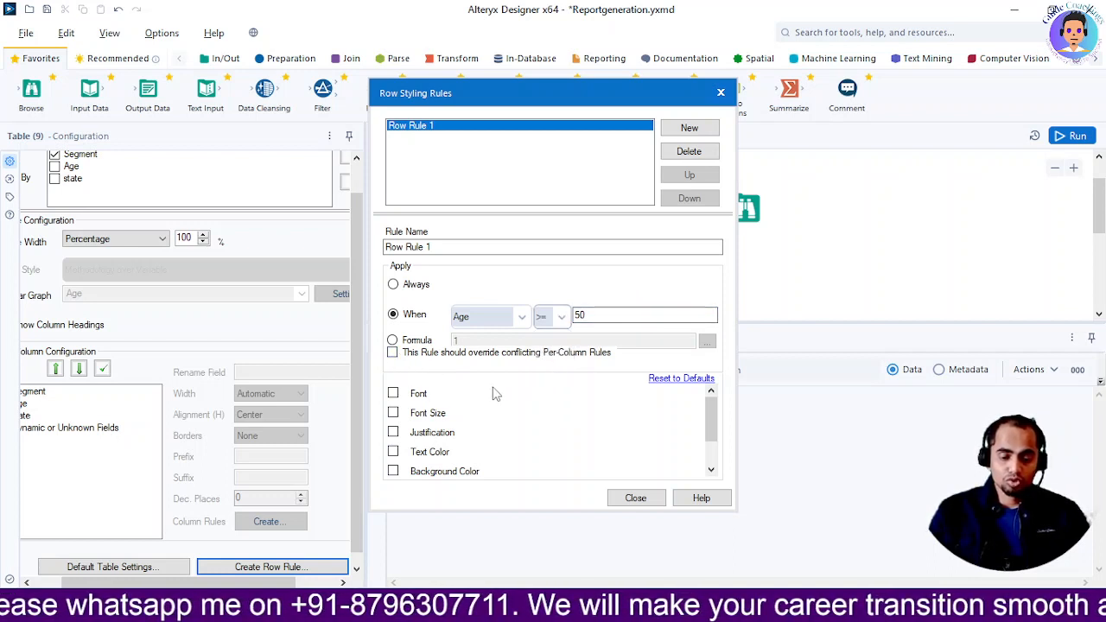
# Enable the font style in the row rule and make it bold Arial
pyautogui.click(393, 393)
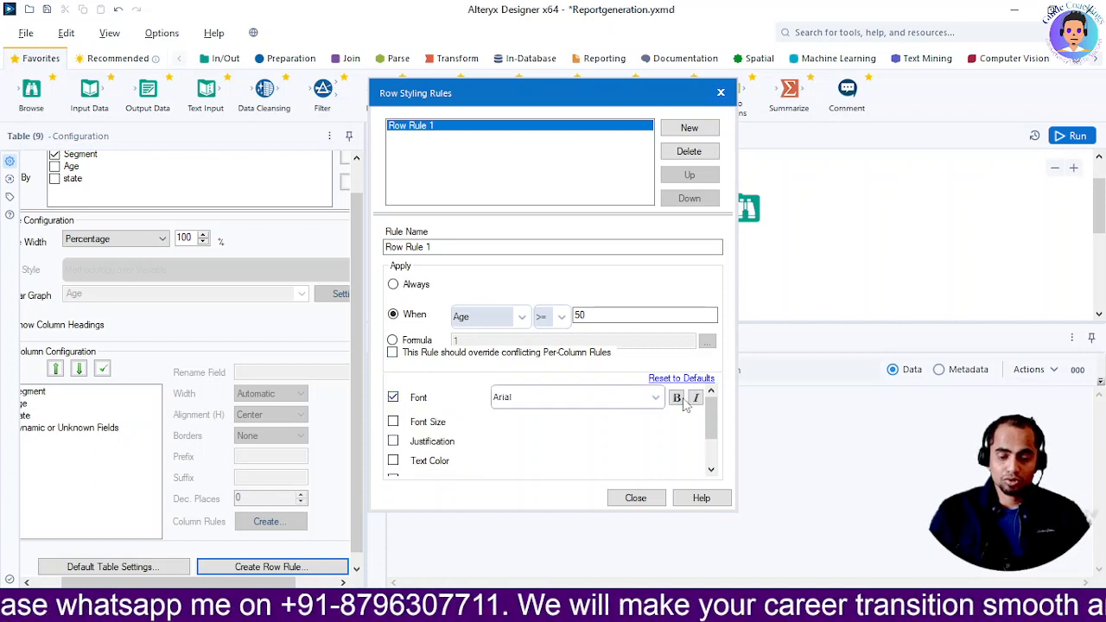
pyautogui.click(677, 399)
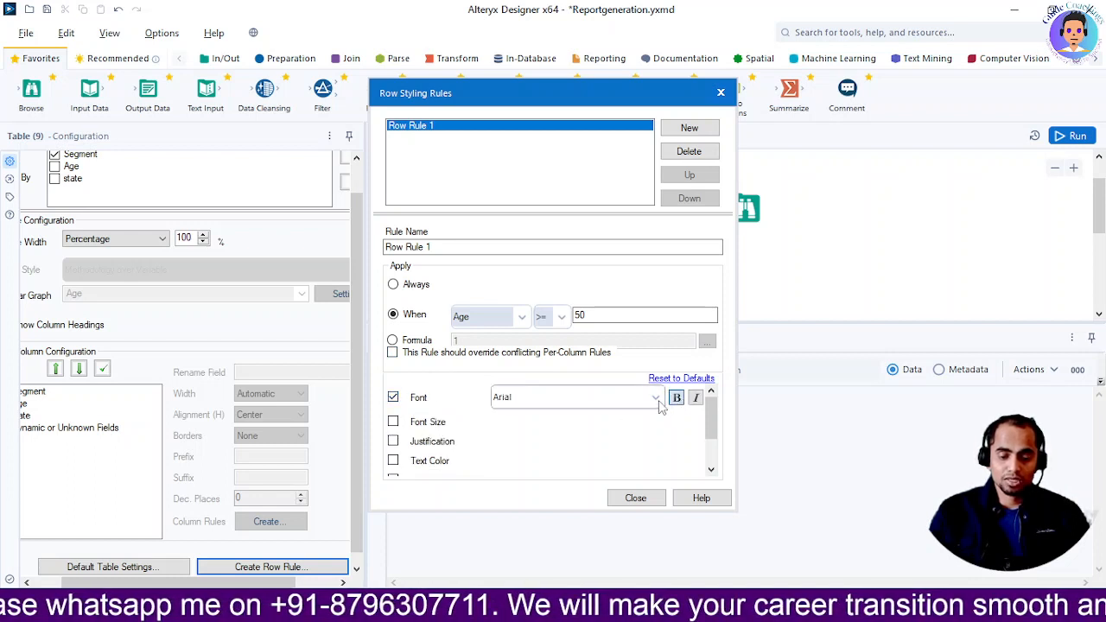
pyautogui.click(658, 403)
pyautogui.click(658, 404)
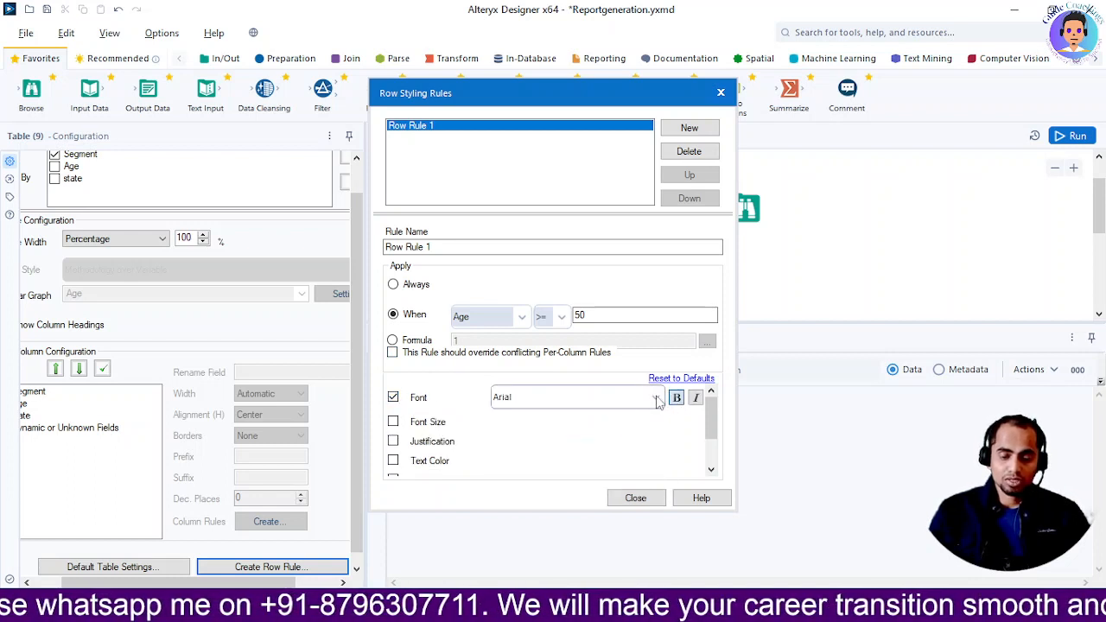
pyautogui.click(626, 402)
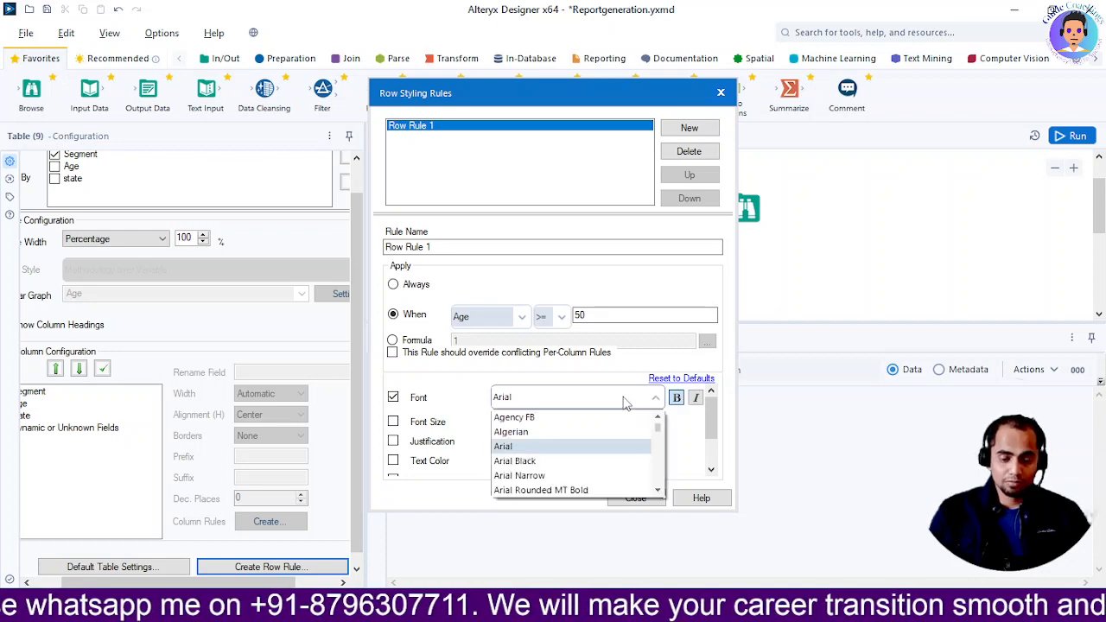
pyautogui.click(626, 403)
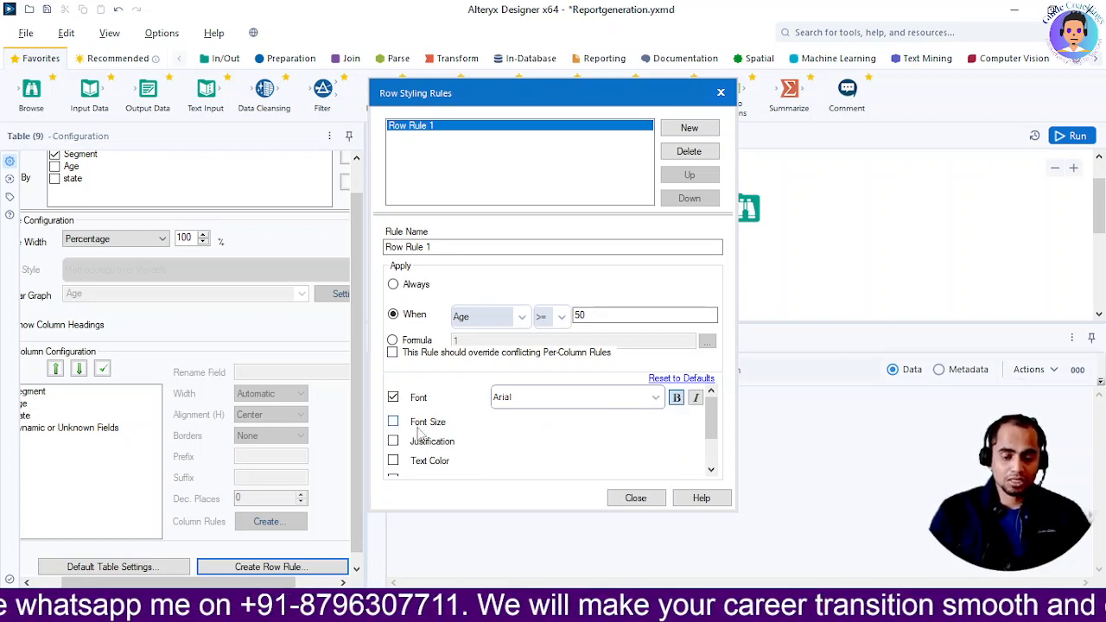
# Set the row rule's text color to light red (R=255, G=128, B=128) and close the row styling rules
pyautogui.scroll(-2, 421, 432)
pyautogui.click(394, 408)
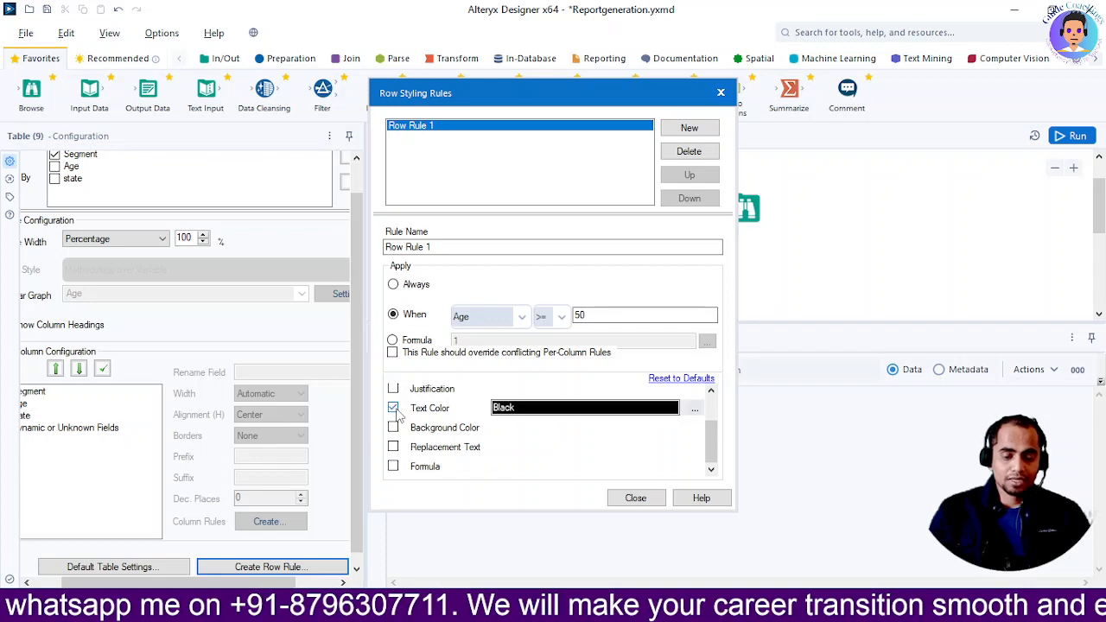
pyautogui.click(601, 409)
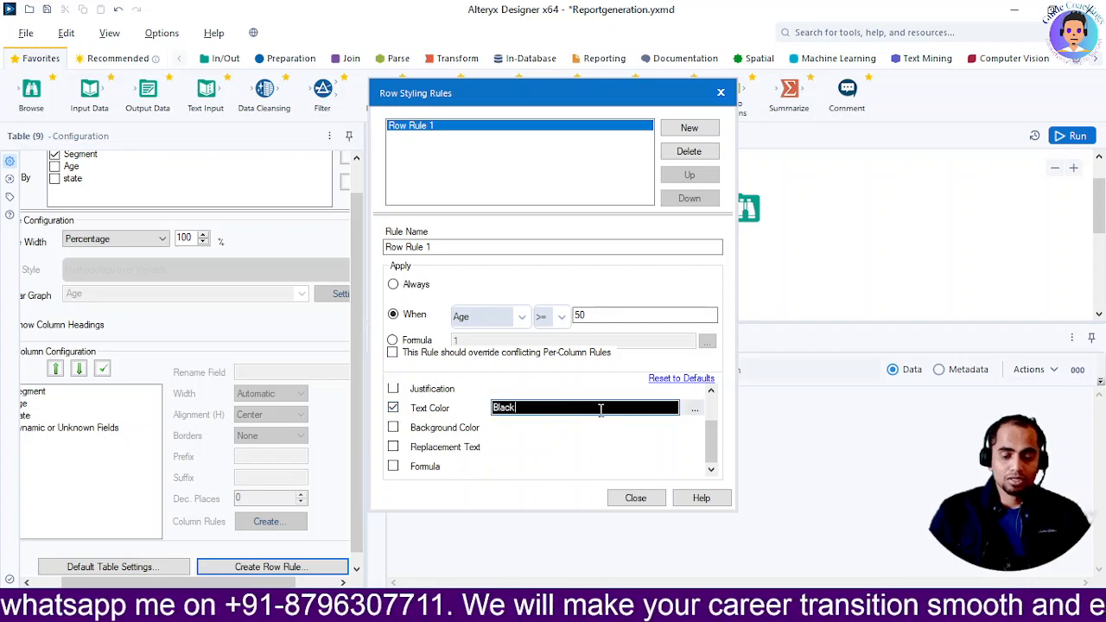
pyautogui.click(696, 409)
pyautogui.click(514, 158)
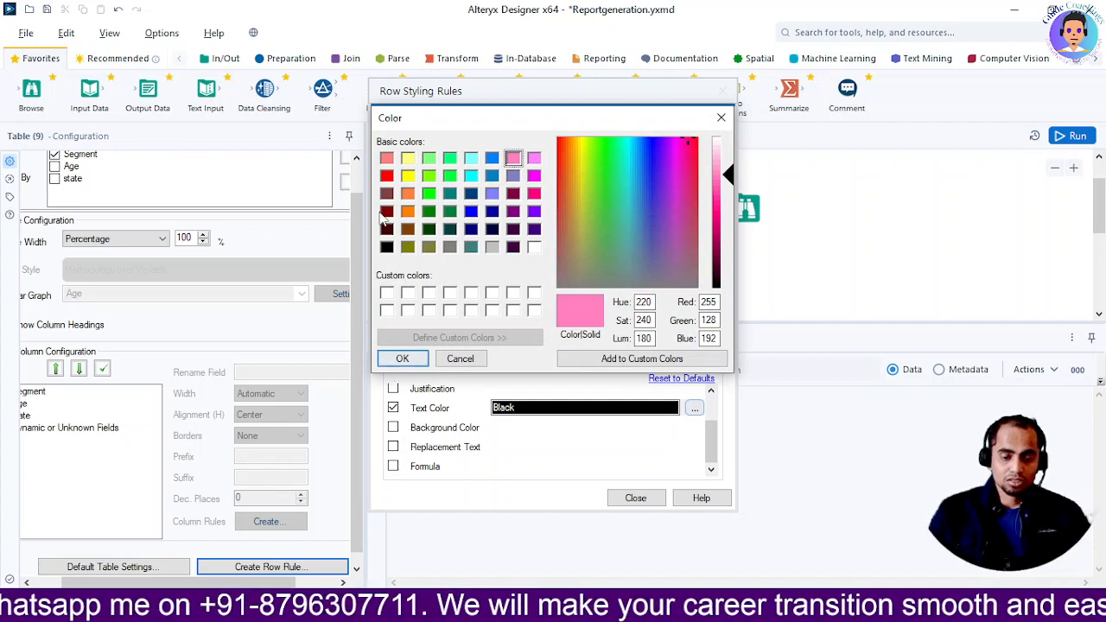
pyautogui.click(386, 176)
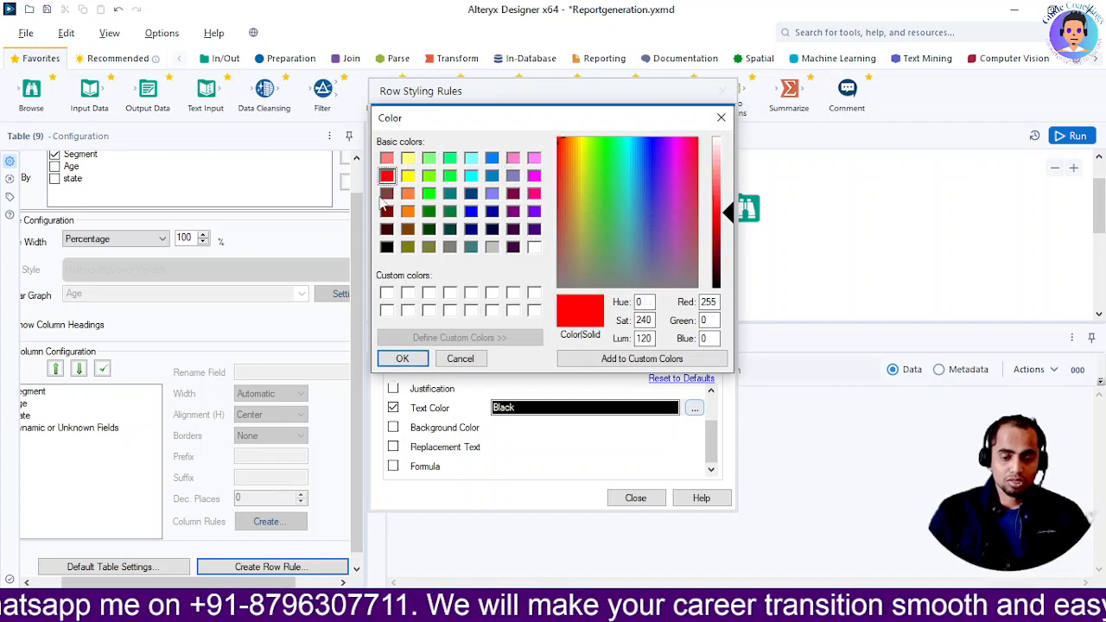
pyautogui.click(386, 158)
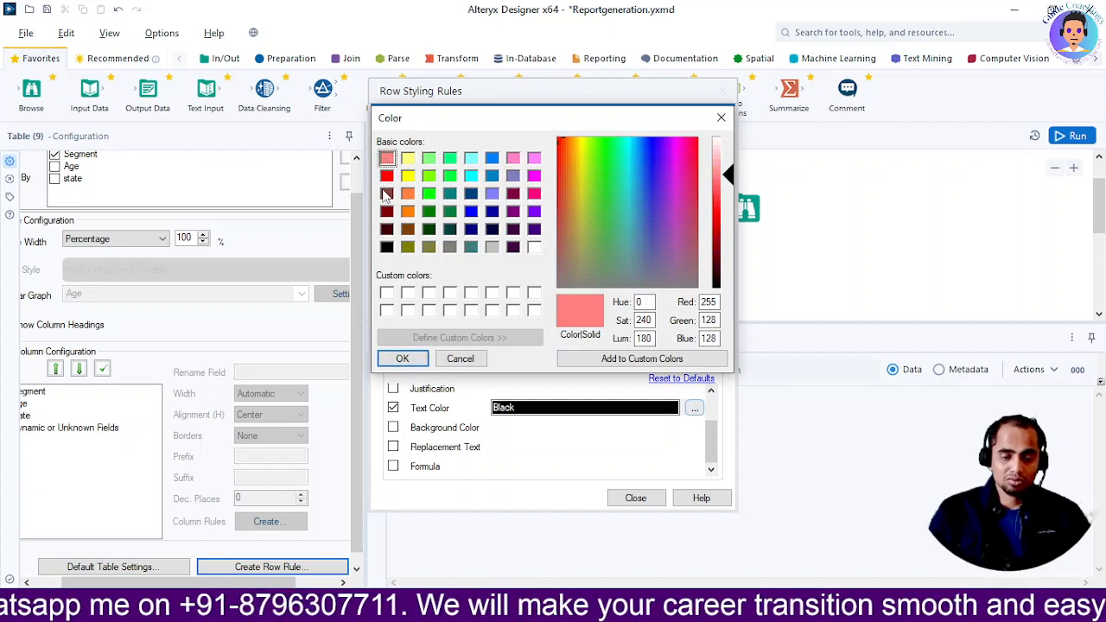
pyautogui.click(403, 359)
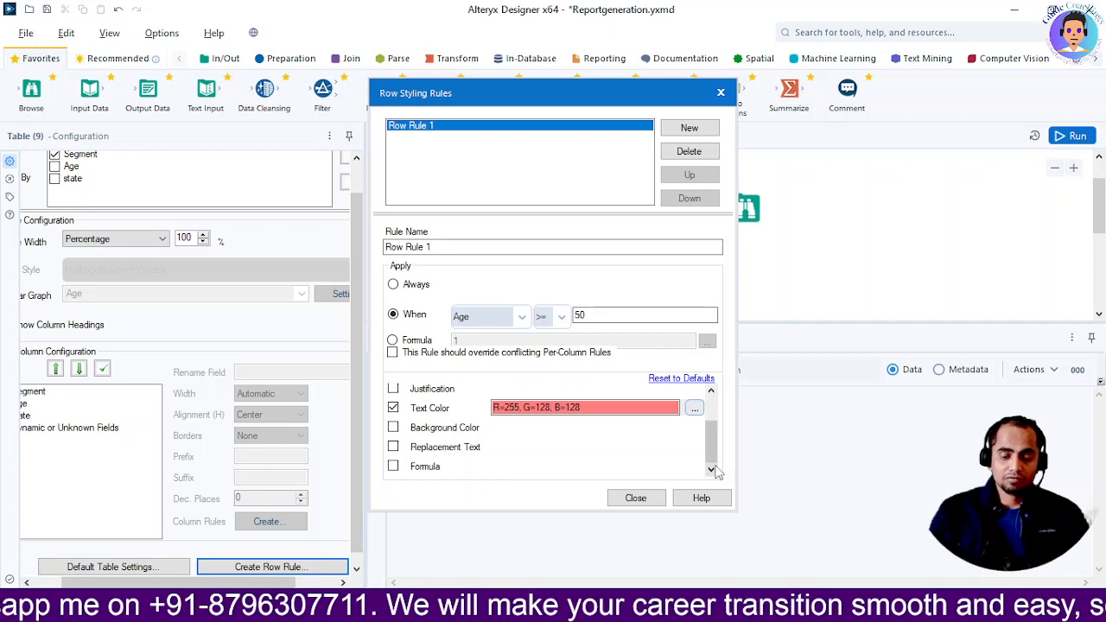
pyautogui.click(635, 499)
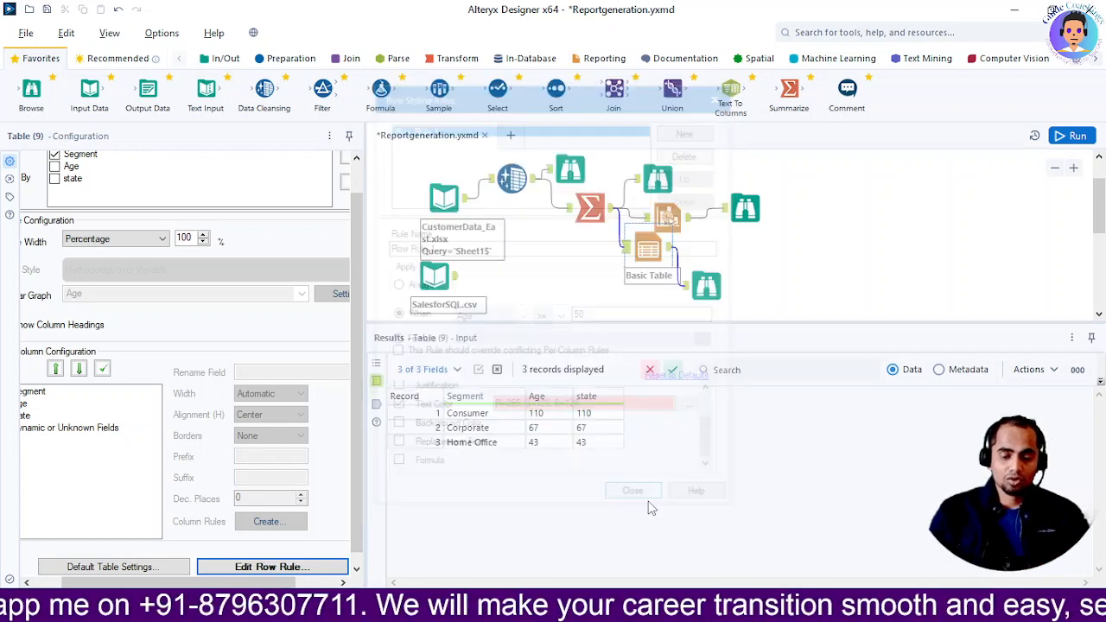
# Run the workflow and view the styled table report in the Table's Browse tool, with a slightly wider configuration pane
pyautogui.click(708, 285)
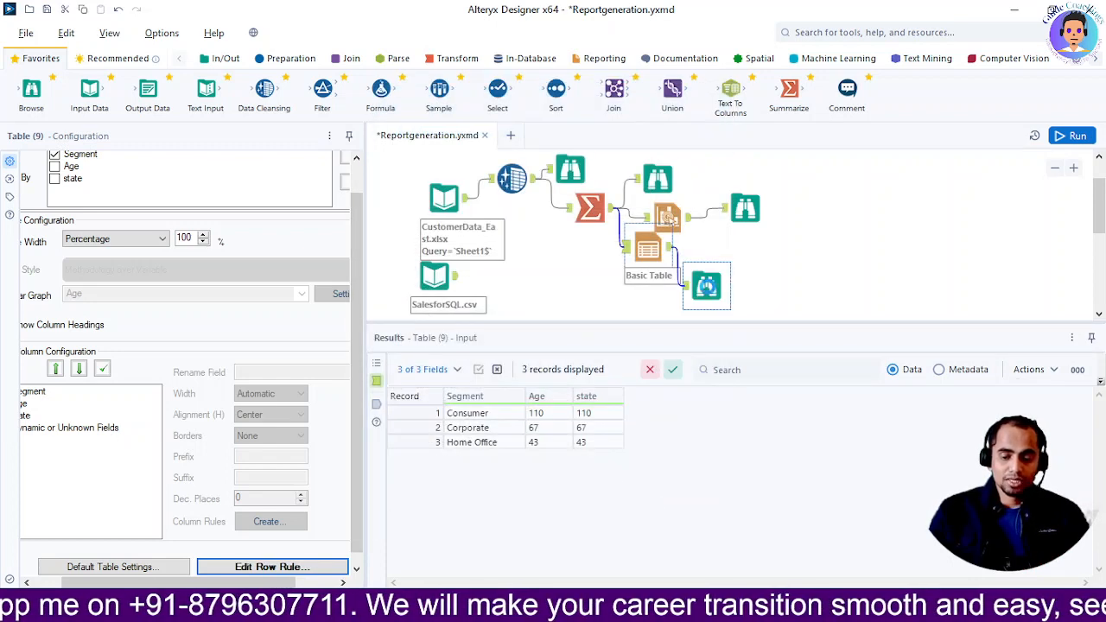
pyautogui.click(1071, 138)
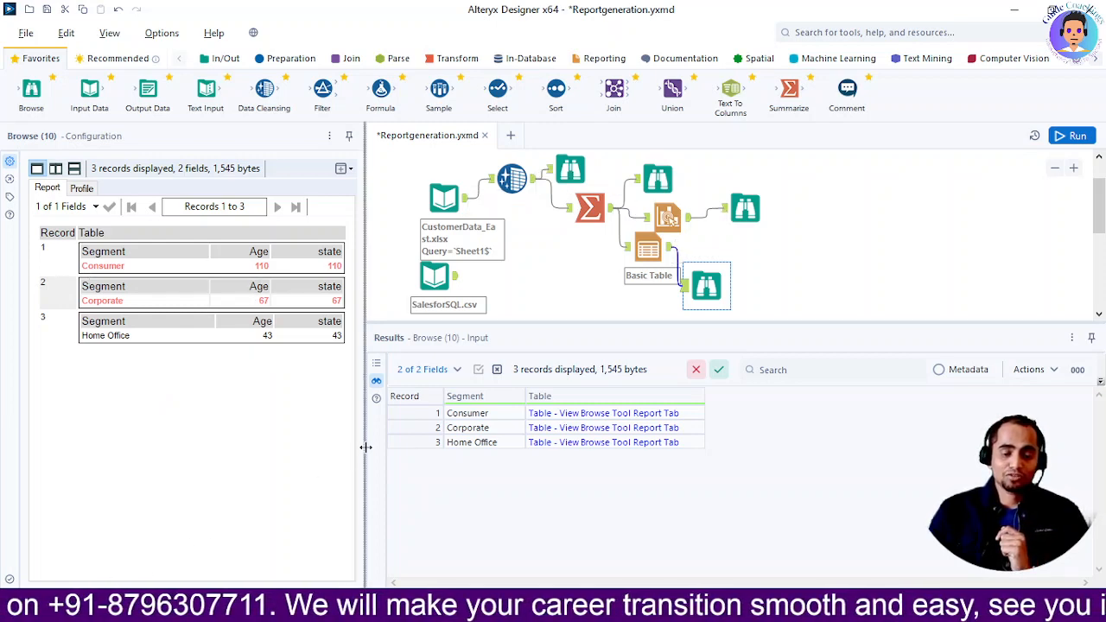
pyautogui.moveTo(373, 456); pyautogui.dragTo(380, 454)
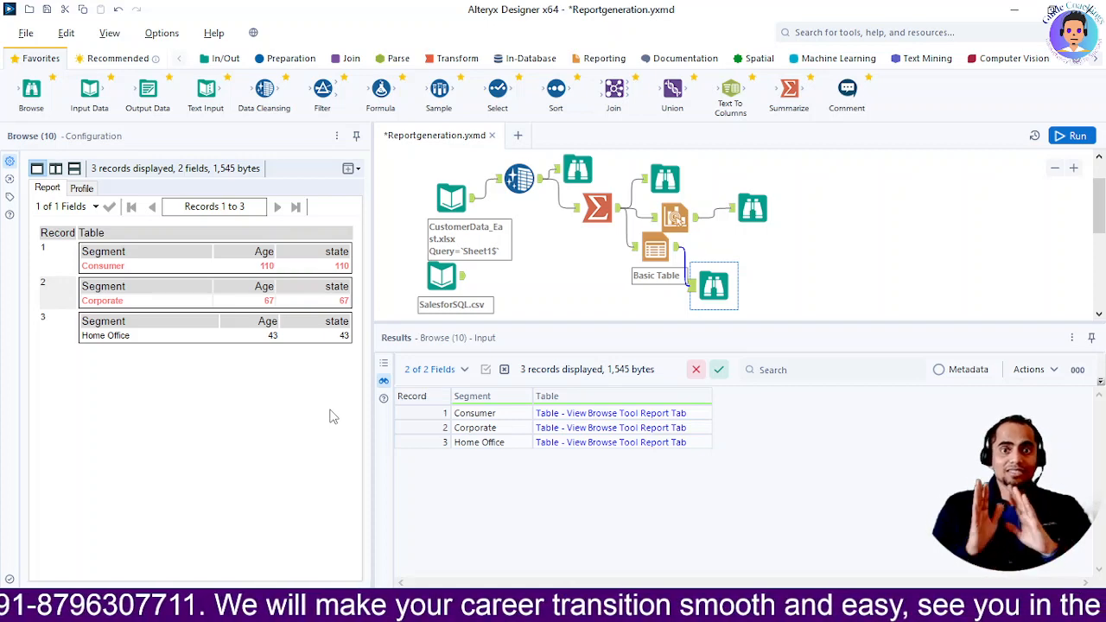
pyautogui.click(650, 256)
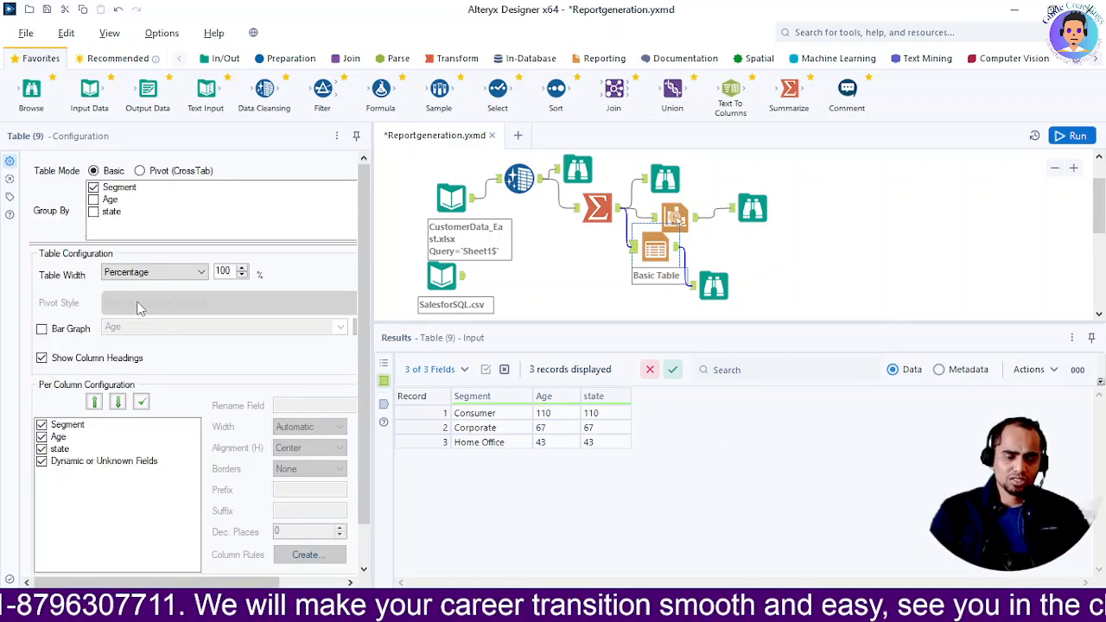
pyautogui.scroll(-1, 305, 516)
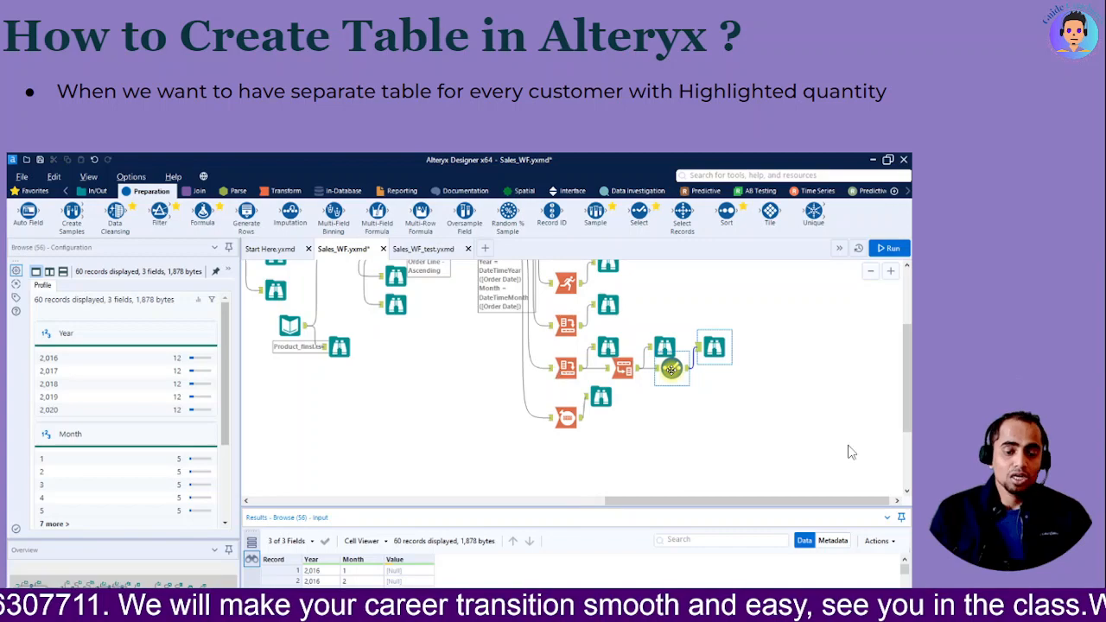
pyautogui.click(970, 356)
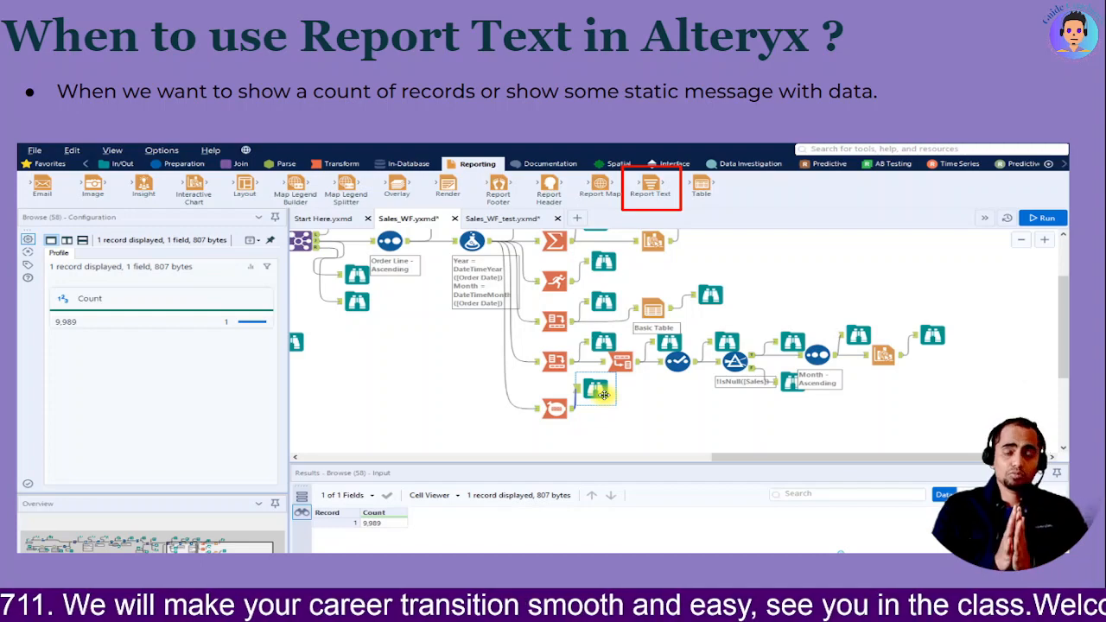
pyautogui.hotkey('alt', 'Tab')
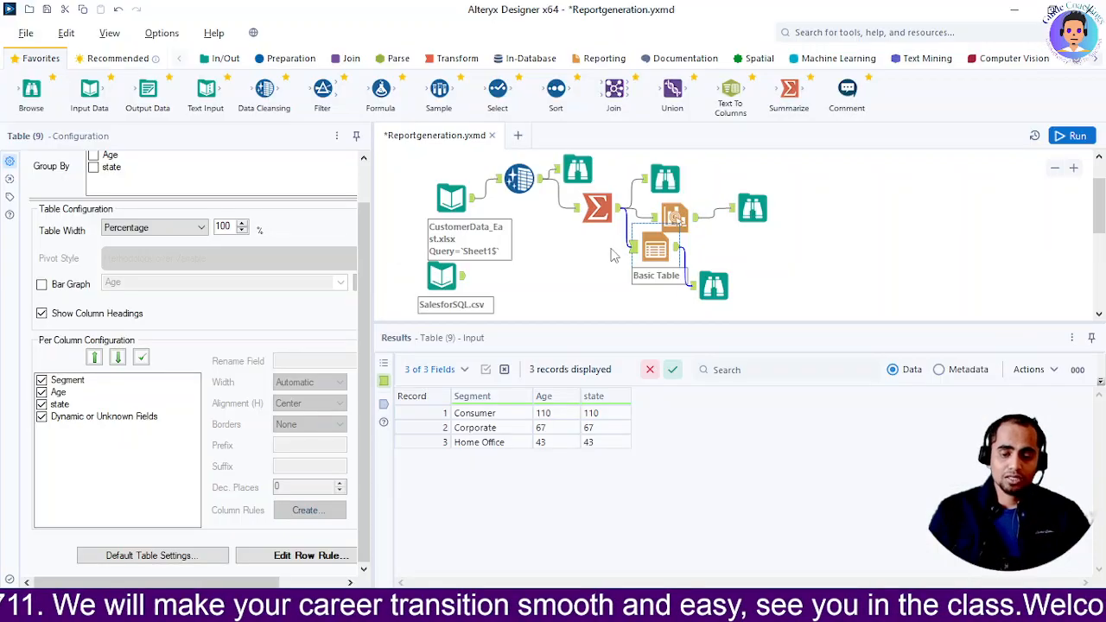
pyautogui.click(597, 209)
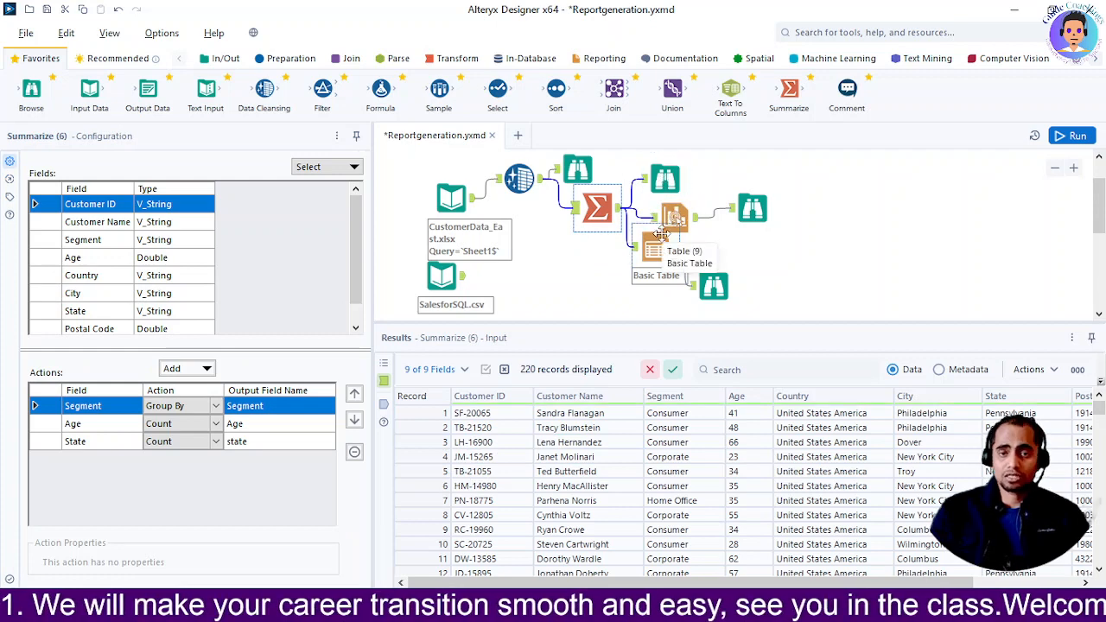
pyautogui.click(666, 183)
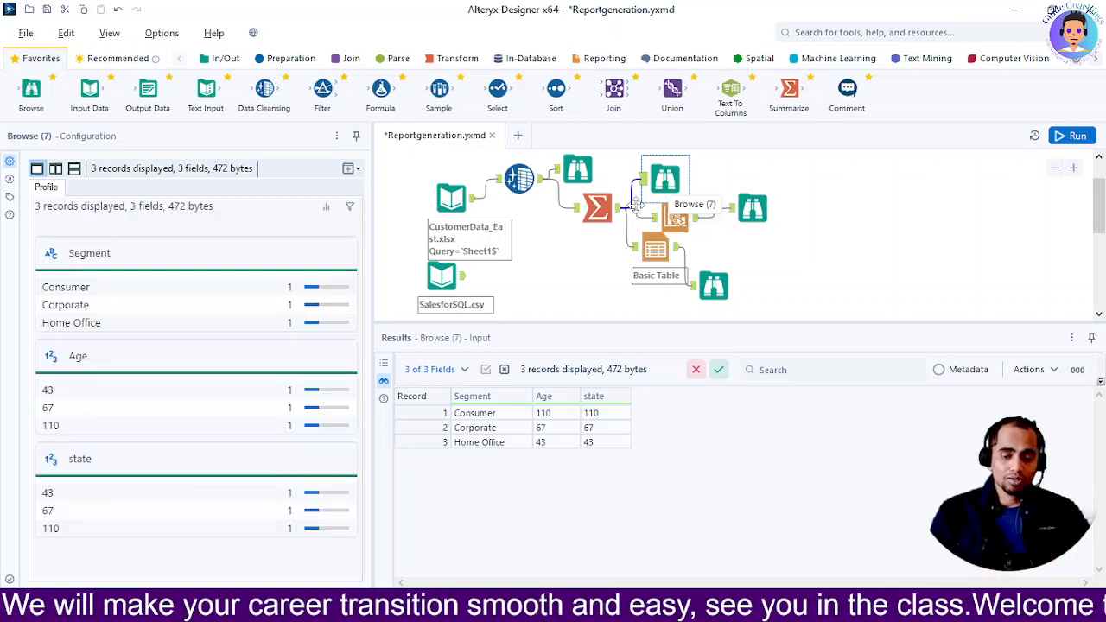
# Add a Count Records tool fed by the CustomerData_East.xlsx input and place it below the Summarize branch
pyautogui.click(451, 59)
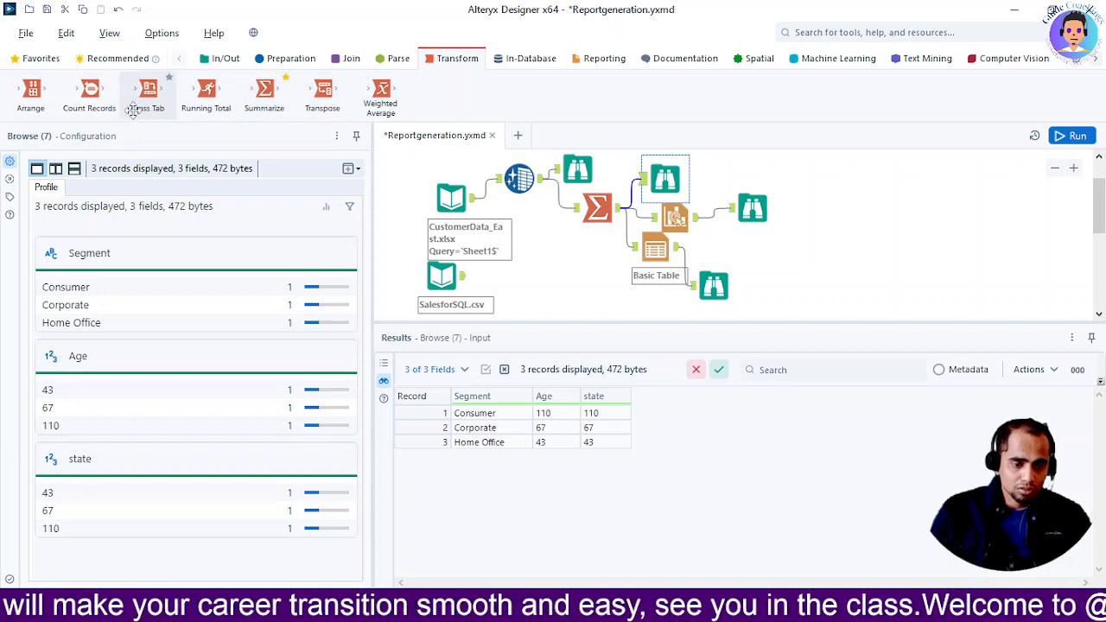
pyautogui.moveTo(81, 97); pyautogui.dragTo(558, 237)
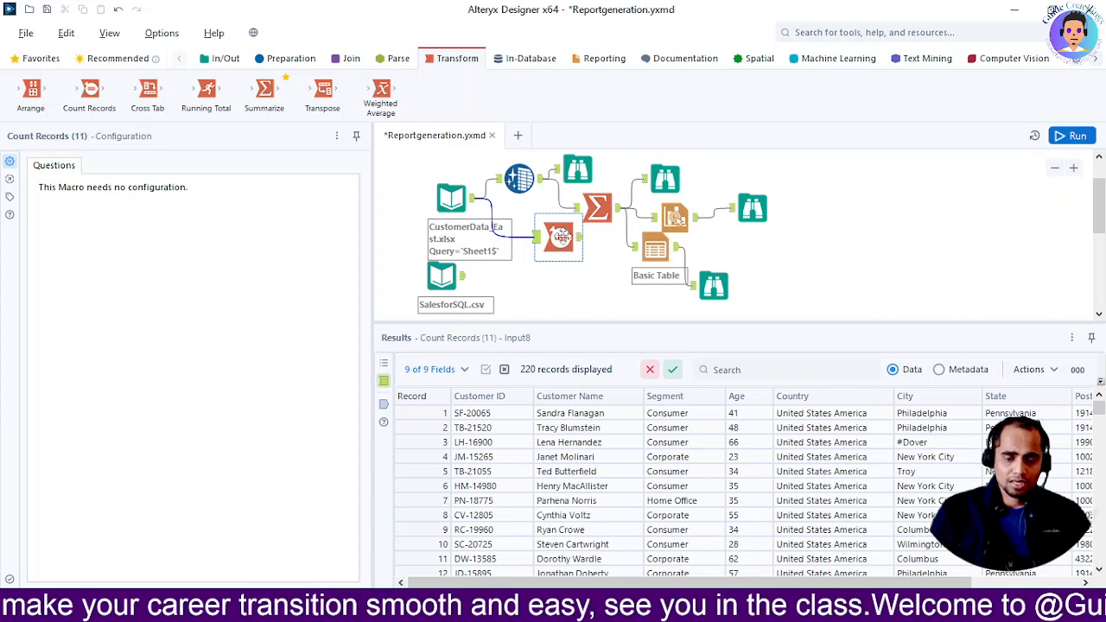
pyautogui.moveTo(560, 244); pyautogui.dragTo(549, 259)
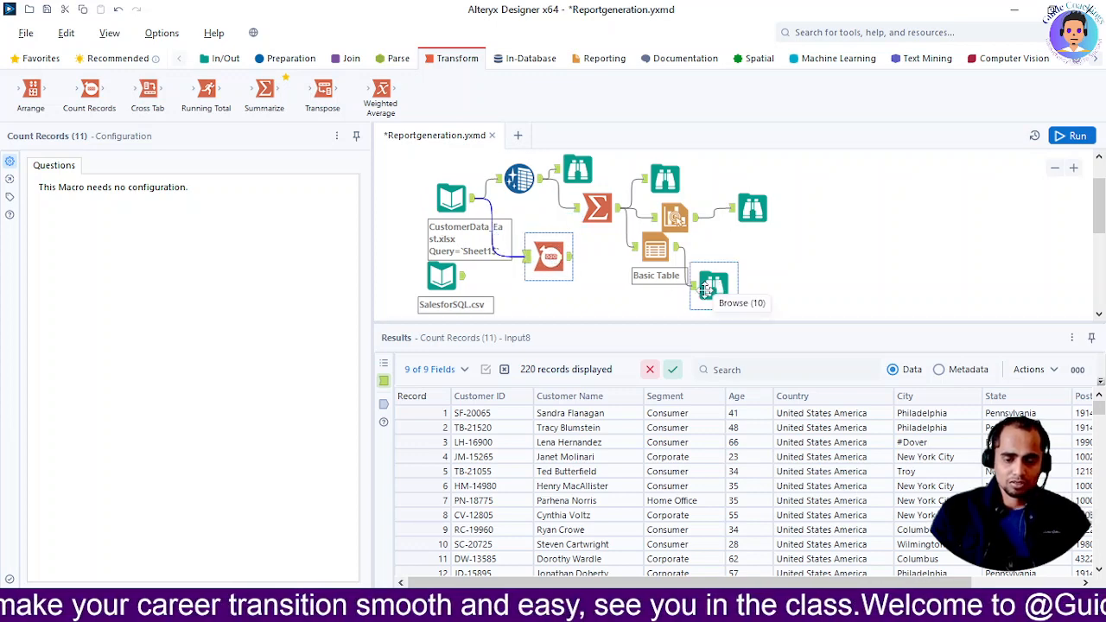
# Attach a Browse tool to Count Records after moving the Table's Browse aside, and run the workflow to view the record count
pyautogui.moveTo(714, 283); pyautogui.dragTo(772, 278)
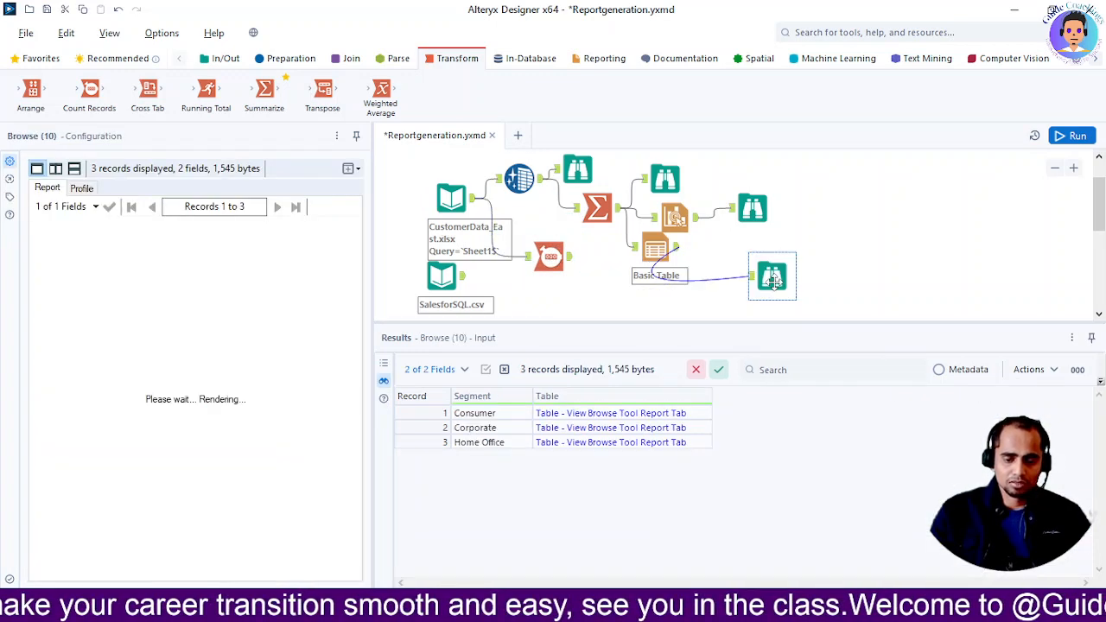
pyautogui.click(31, 63)
pyautogui.moveTo(31, 86); pyautogui.dragTo(608, 283)
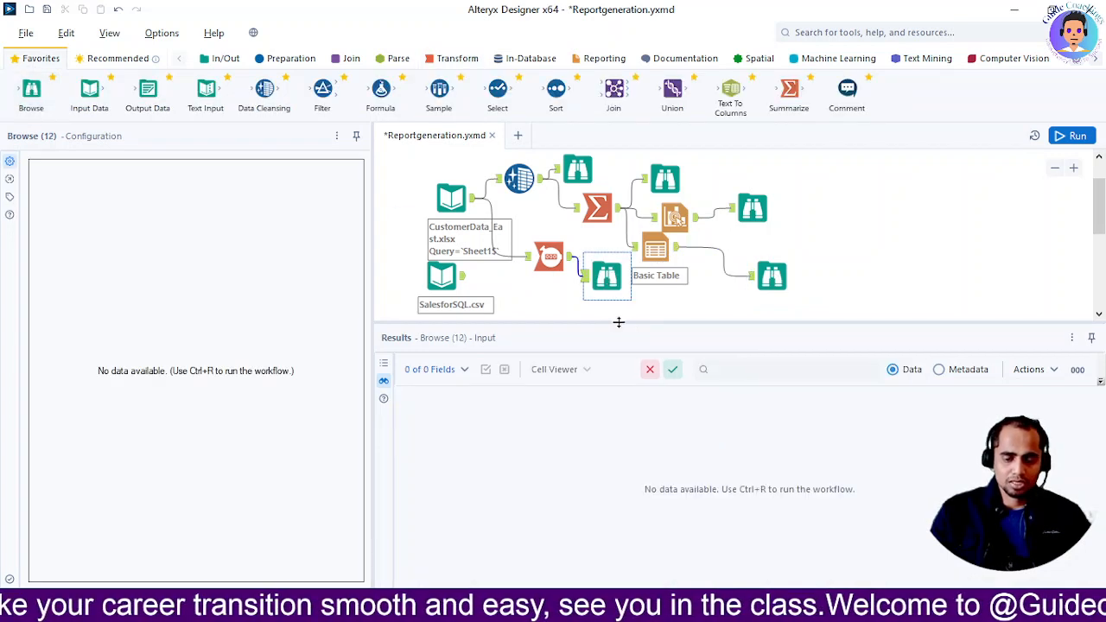
pyautogui.click(1072, 136)
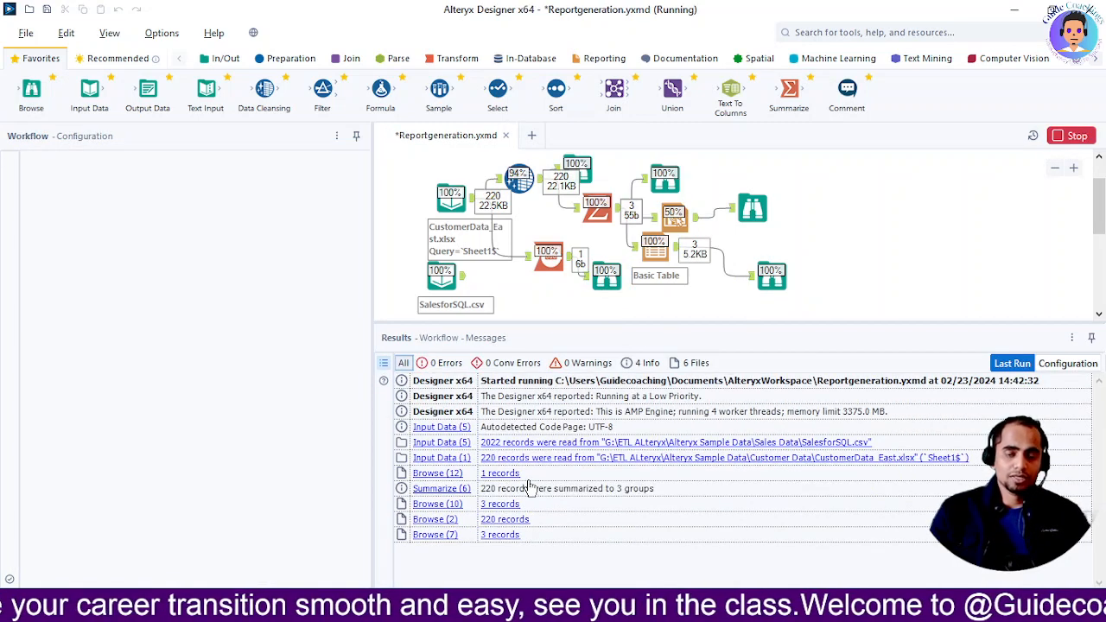
pyautogui.click(529, 481)
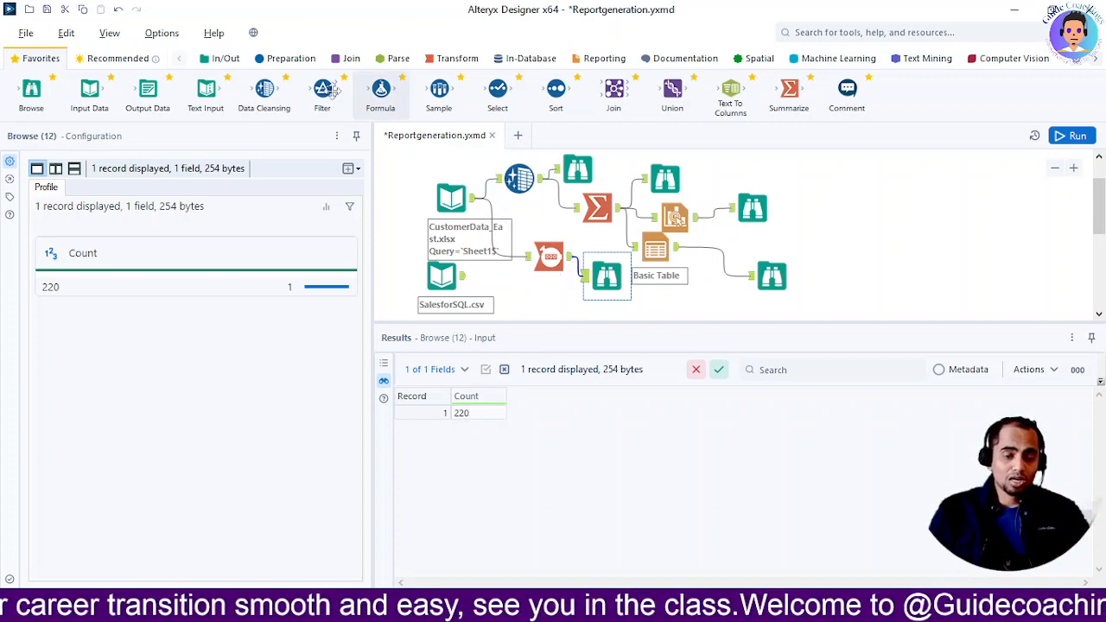
# Insert a Report Text tool between Count Records and its Browse tool, and run the workflow
pyautogui.click(599, 58)
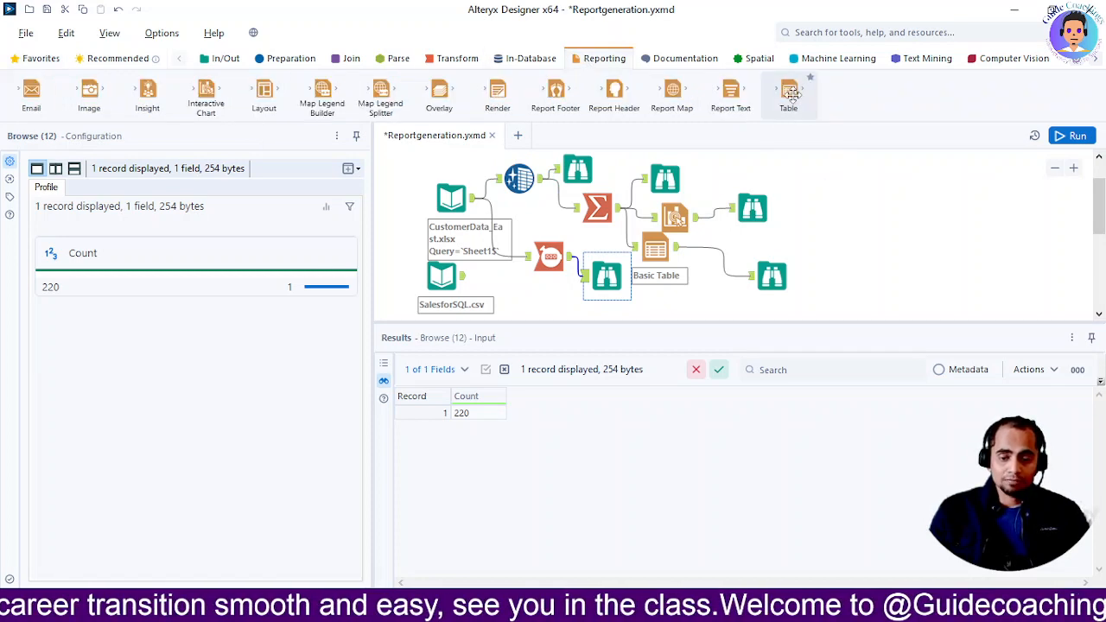
pyautogui.moveTo(730, 92); pyautogui.dragTo(677, 406)
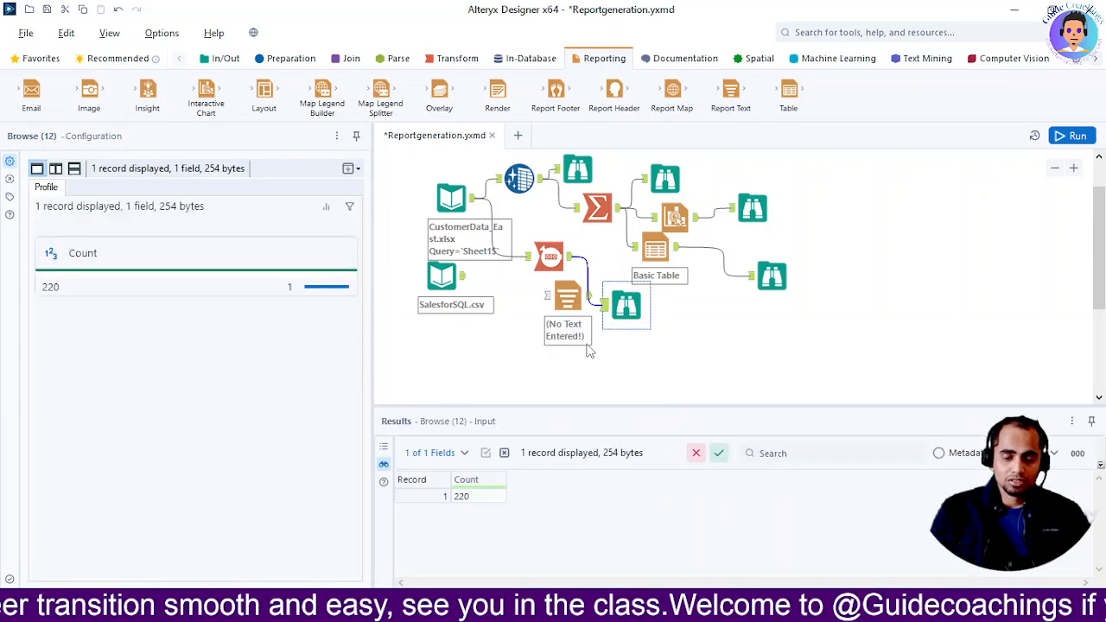
pyautogui.moveTo(626, 304); pyautogui.dragTo(626, 344)
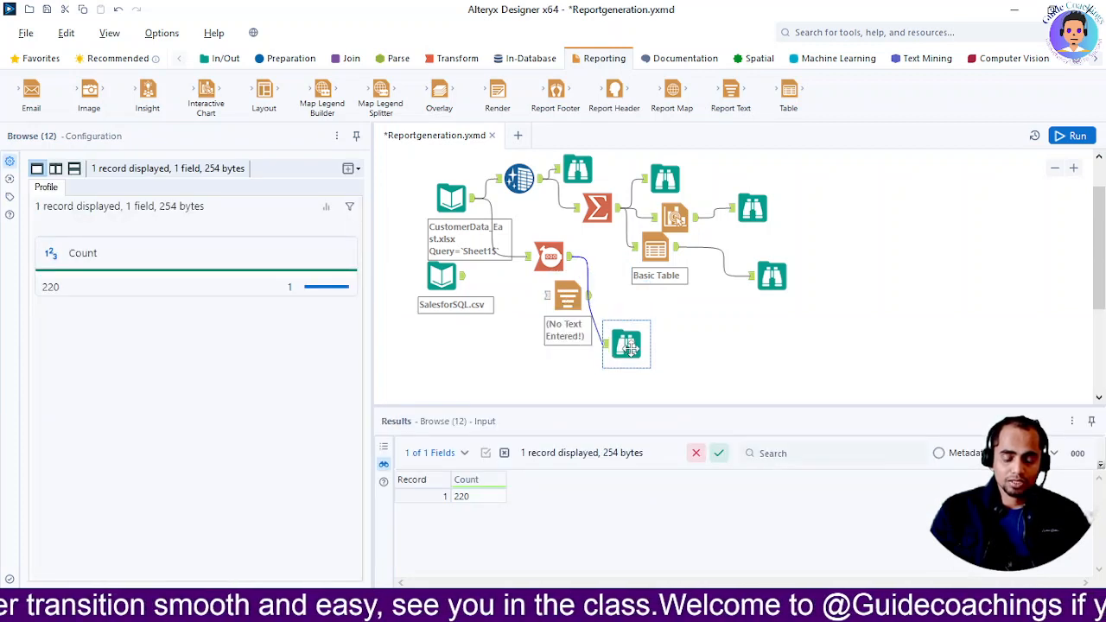
pyautogui.click(566, 298)
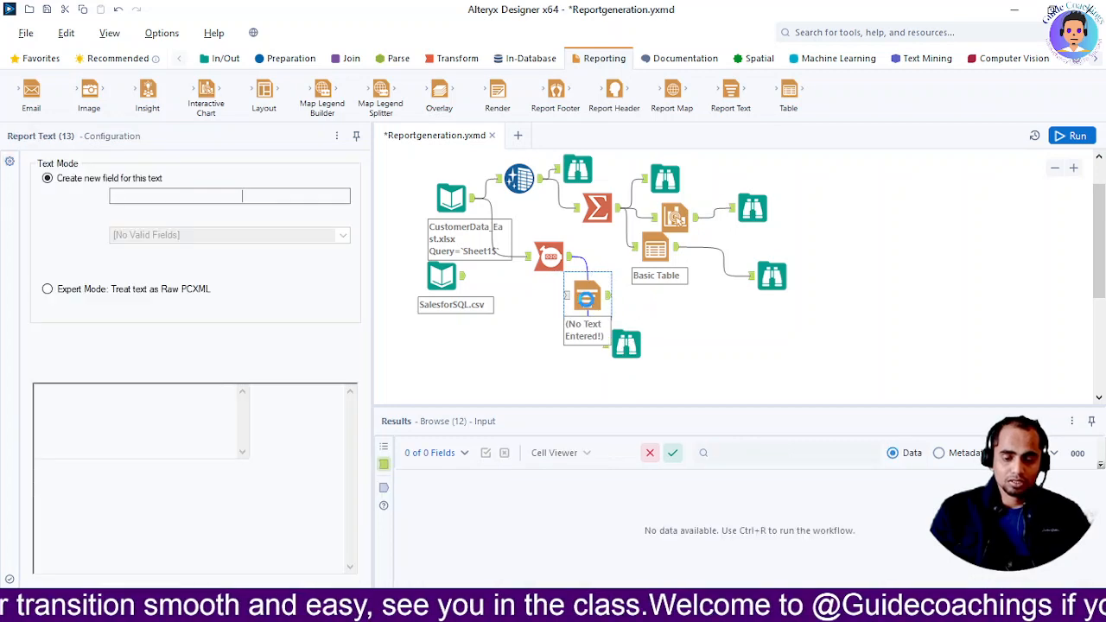
pyautogui.moveTo(566, 298); pyautogui.dragTo(586, 298)
pyautogui.hotkey('ctrl', 'r')
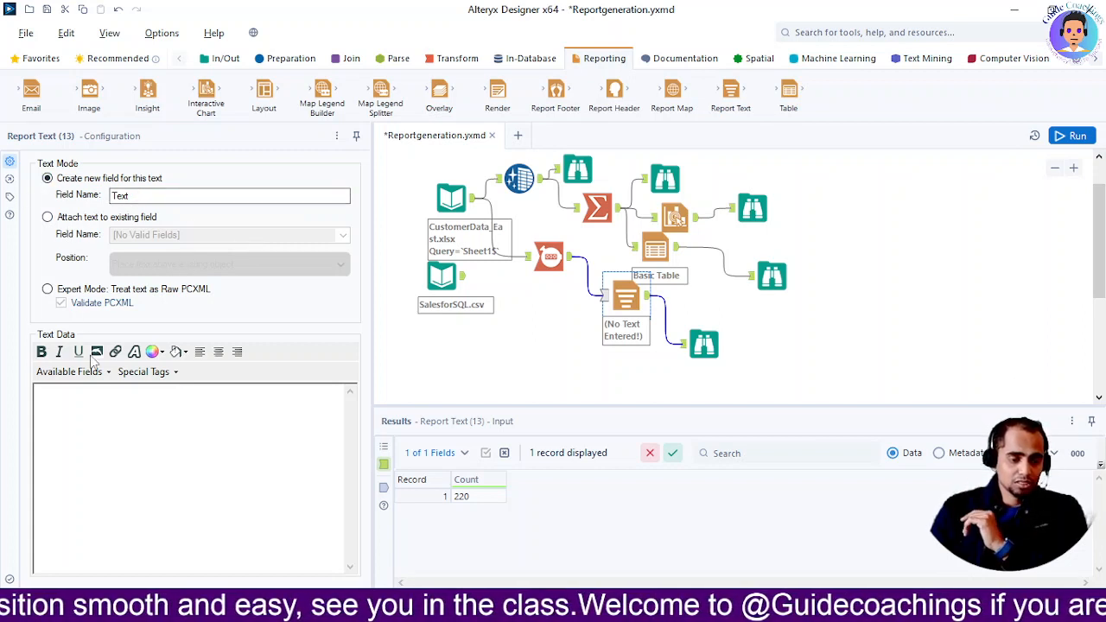
# Enter "Total Count is 220" as the report text and format it bold, italic and underlined
pyautogui.click(206, 423)
pyautogui.write('Total Count is 220')
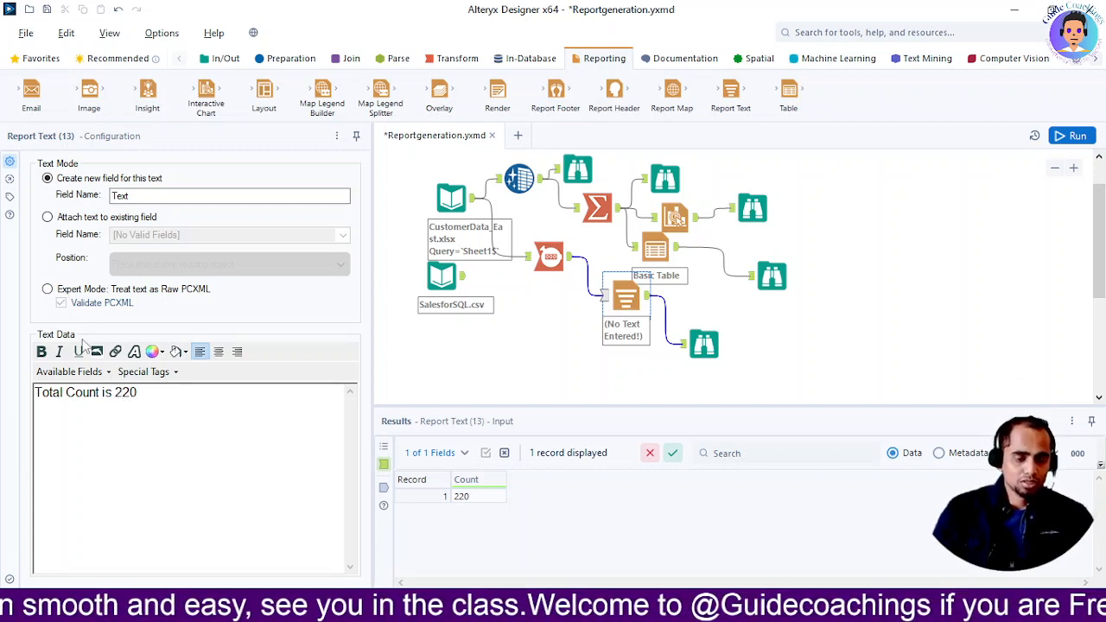
pyautogui.moveTo(172, 406); pyautogui.dragTo(17, 415)
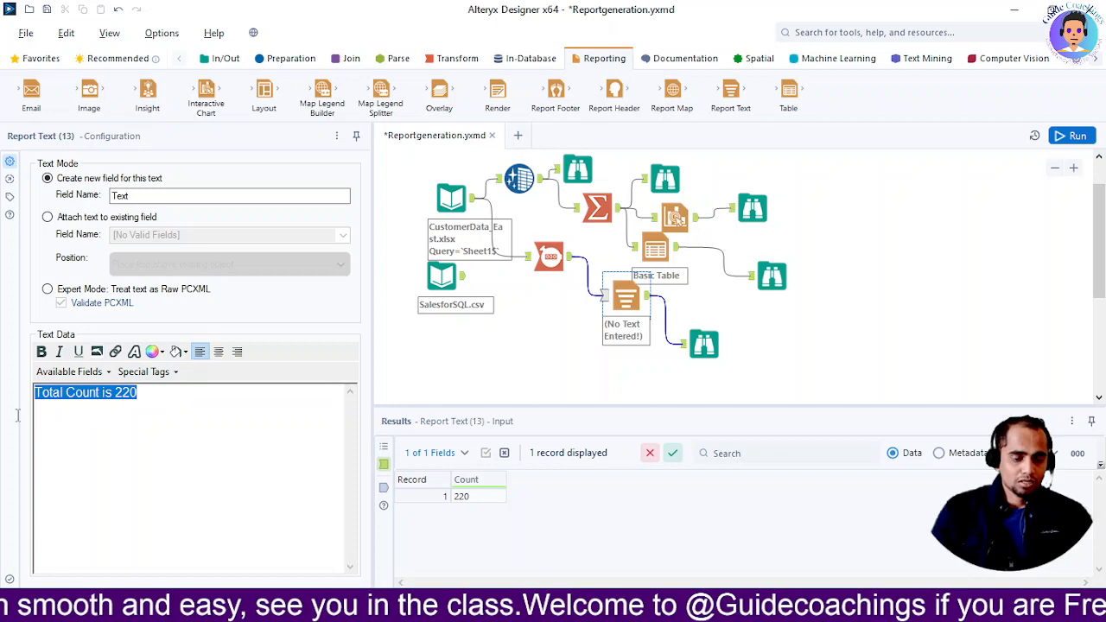
pyautogui.click(41, 351)
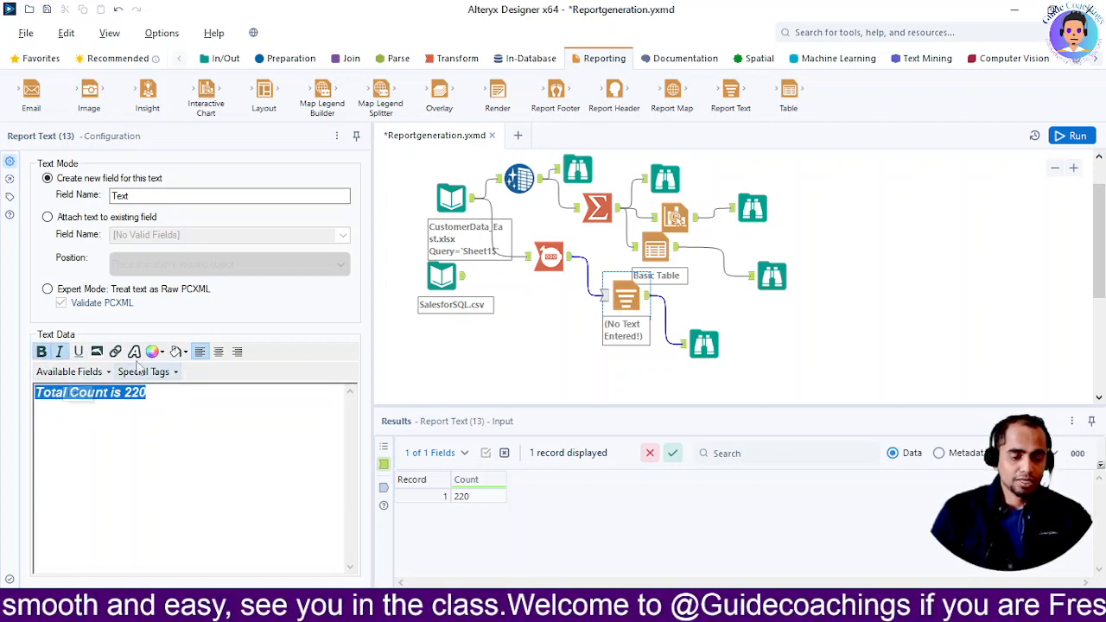
pyautogui.click(78, 353)
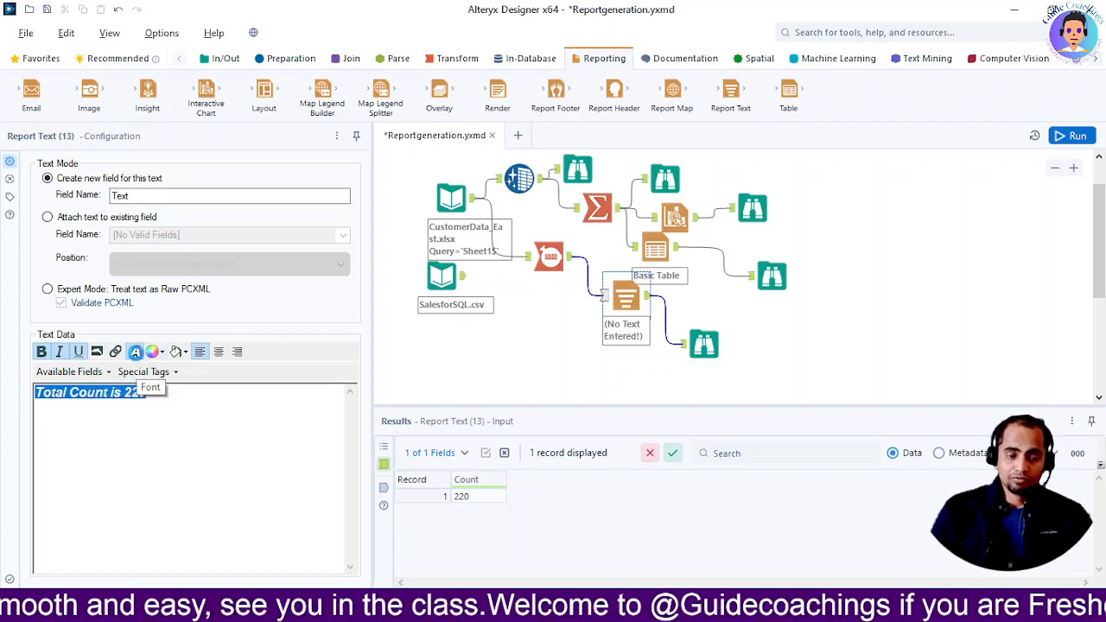
pyautogui.click(134, 352)
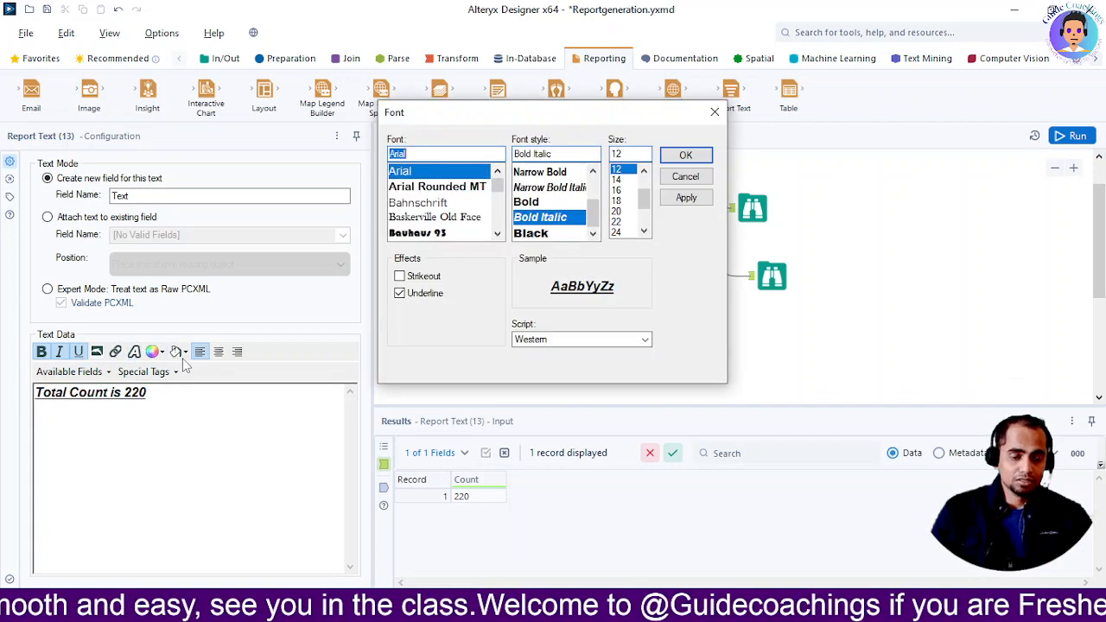
pyautogui.click(714, 110)
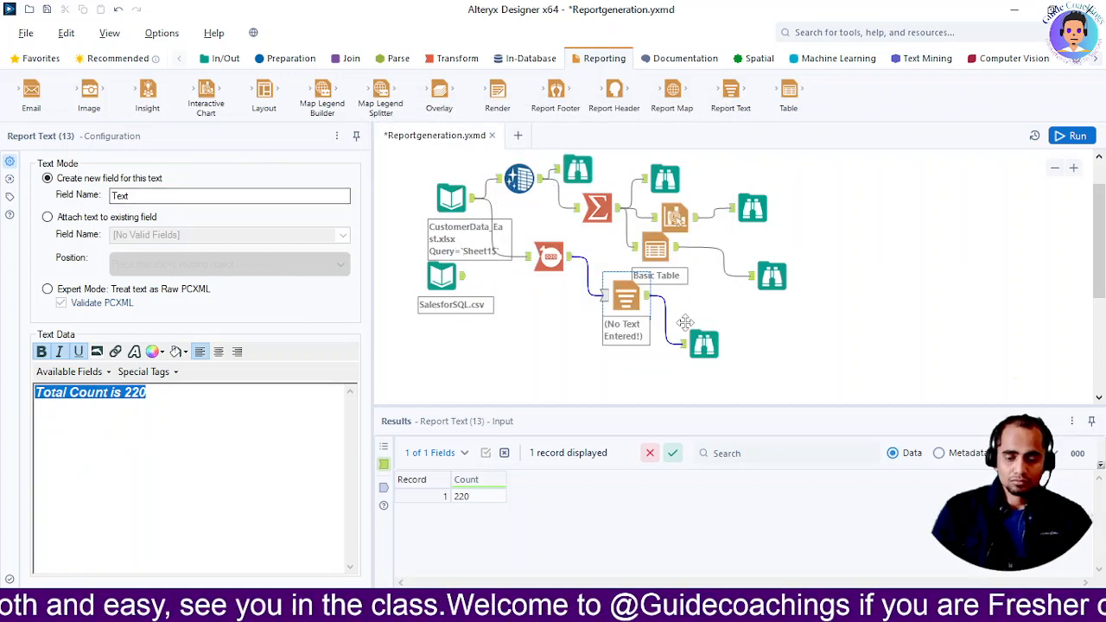
# Run the workflow and view the rendered report text in the Browse tool after Report Text
pyautogui.click(706, 344)
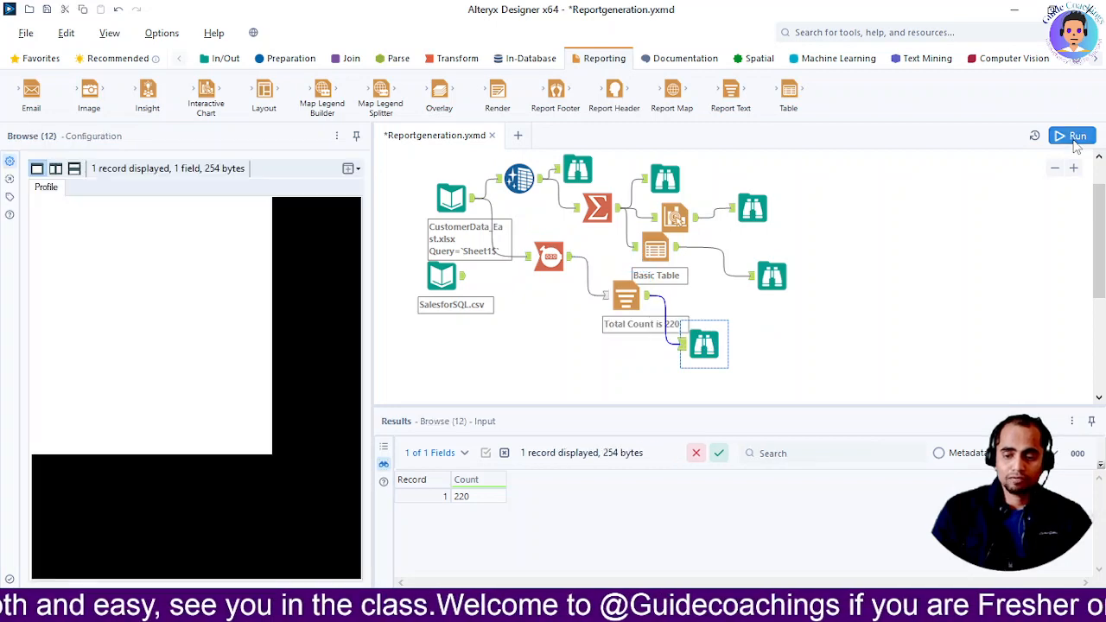
pyautogui.click(1075, 138)
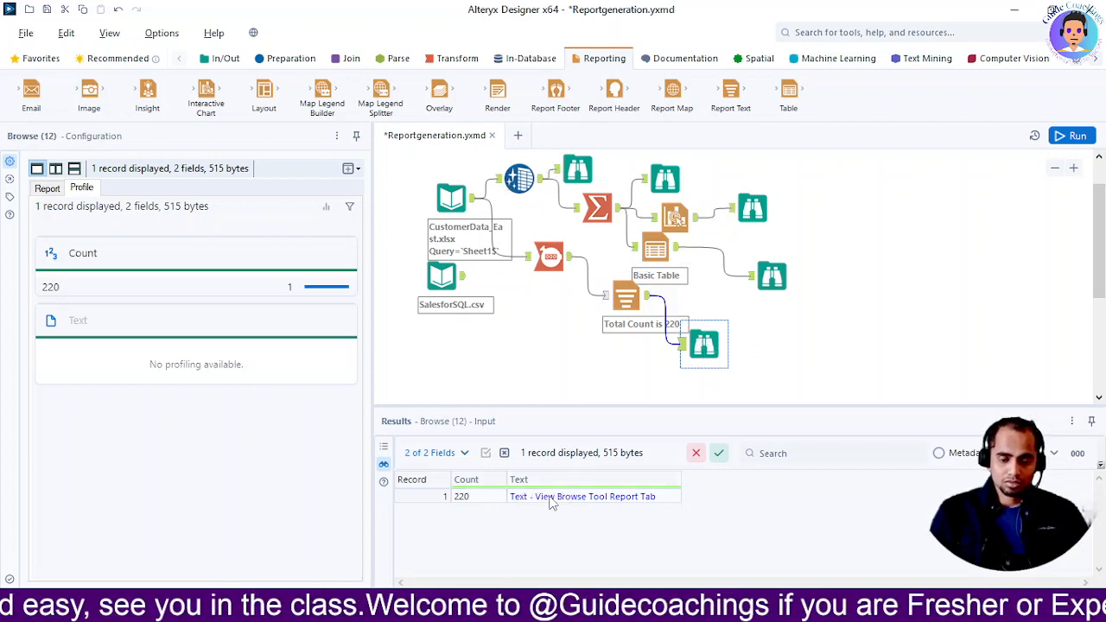
pyautogui.click(454, 499)
pyautogui.click(434, 499)
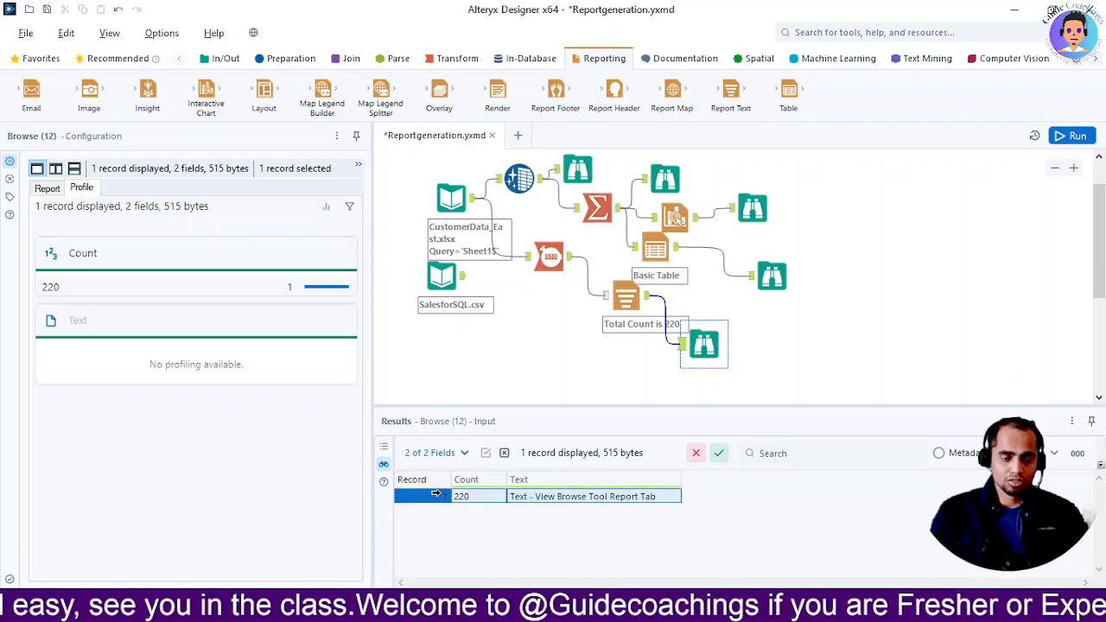
pyautogui.click(49, 191)
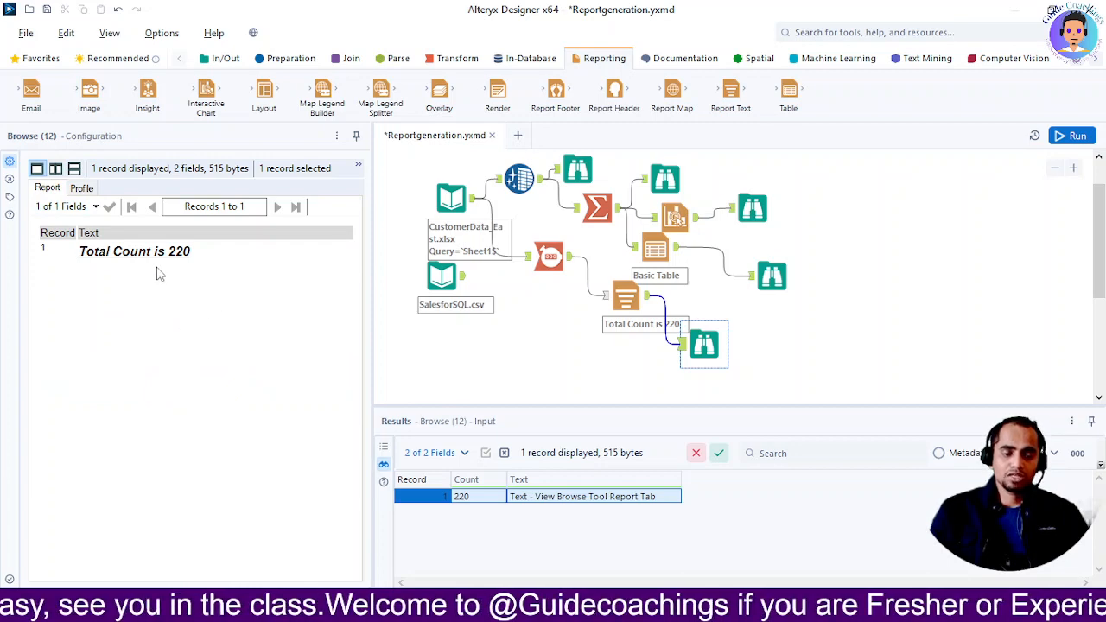
# Change the color of the whole report text to Cyan and rerun the workflow to refresh its Browse report
pyautogui.click(624, 296)
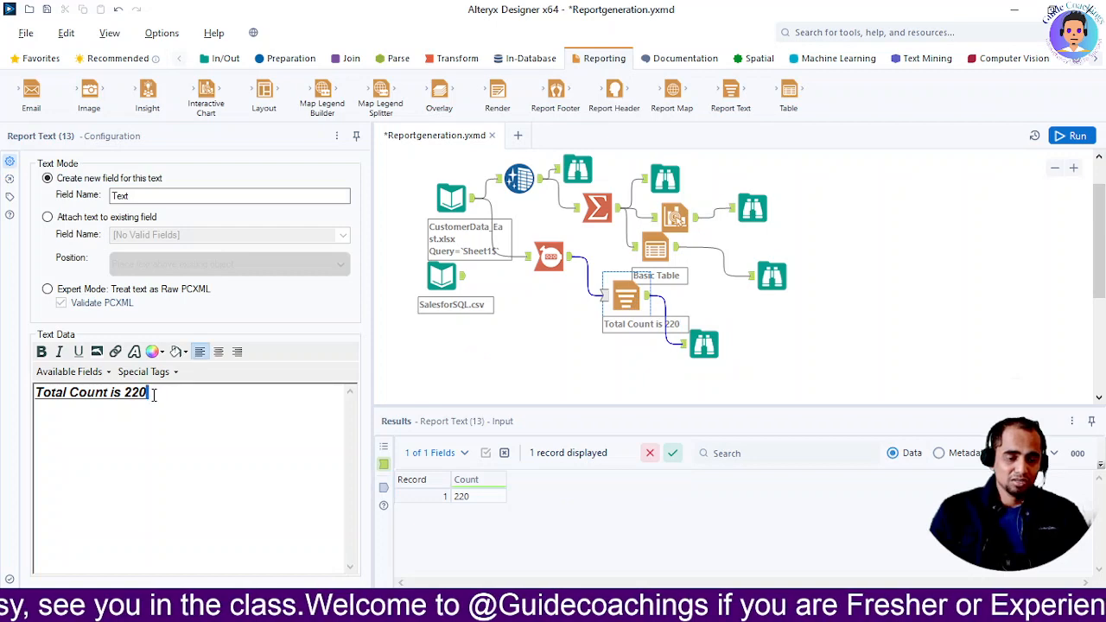
pyautogui.hotkey('ctrl', 'a')
pyautogui.click(160, 352)
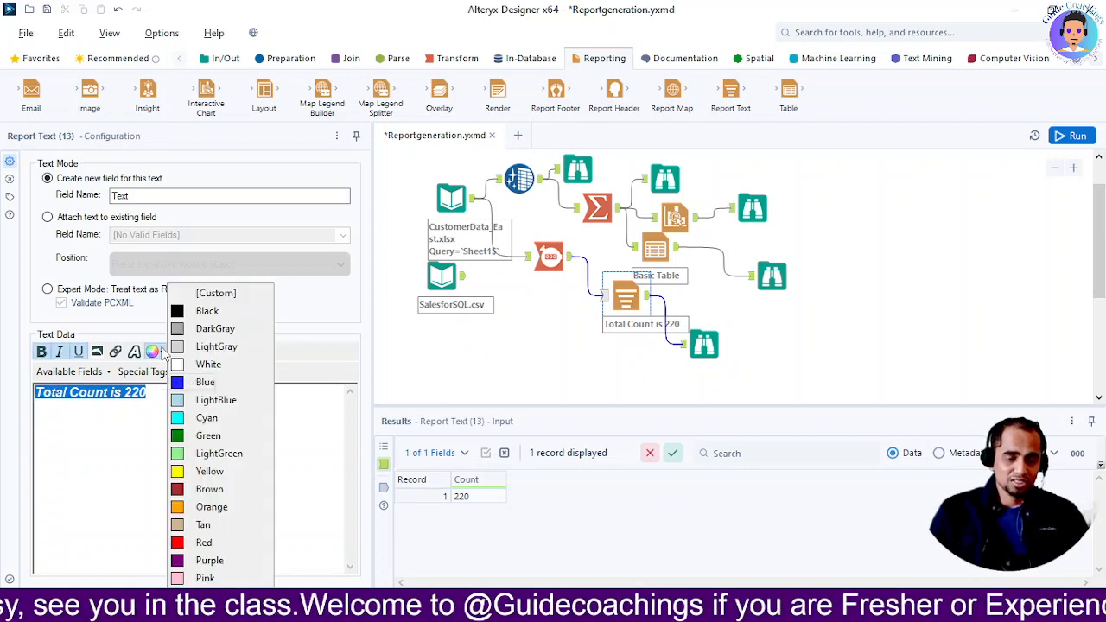
pyautogui.click(204, 417)
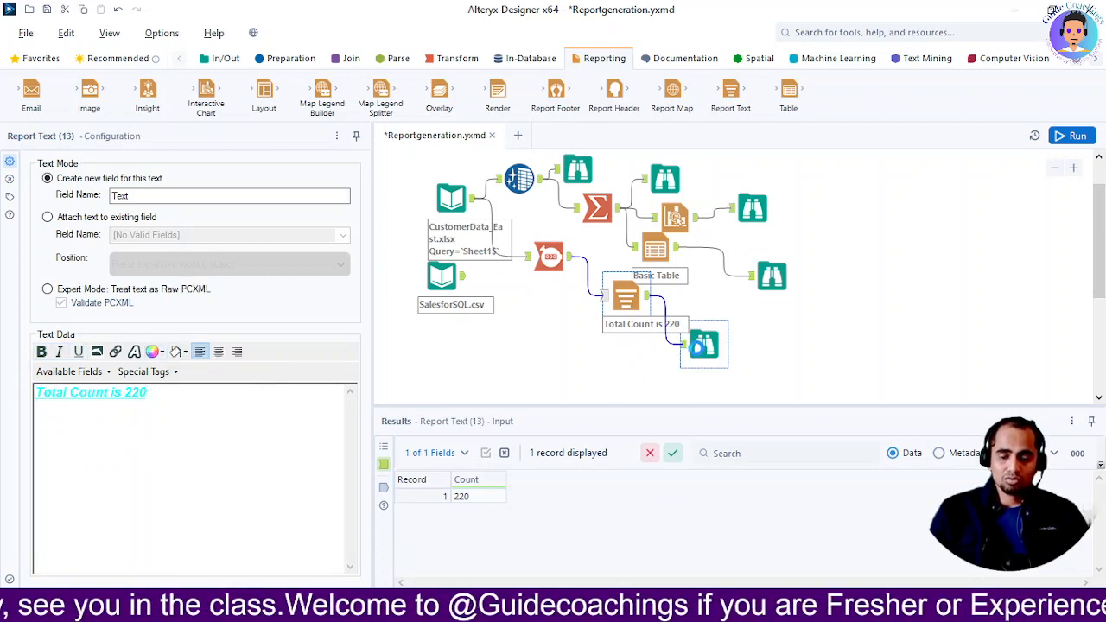
pyautogui.click(1080, 140)
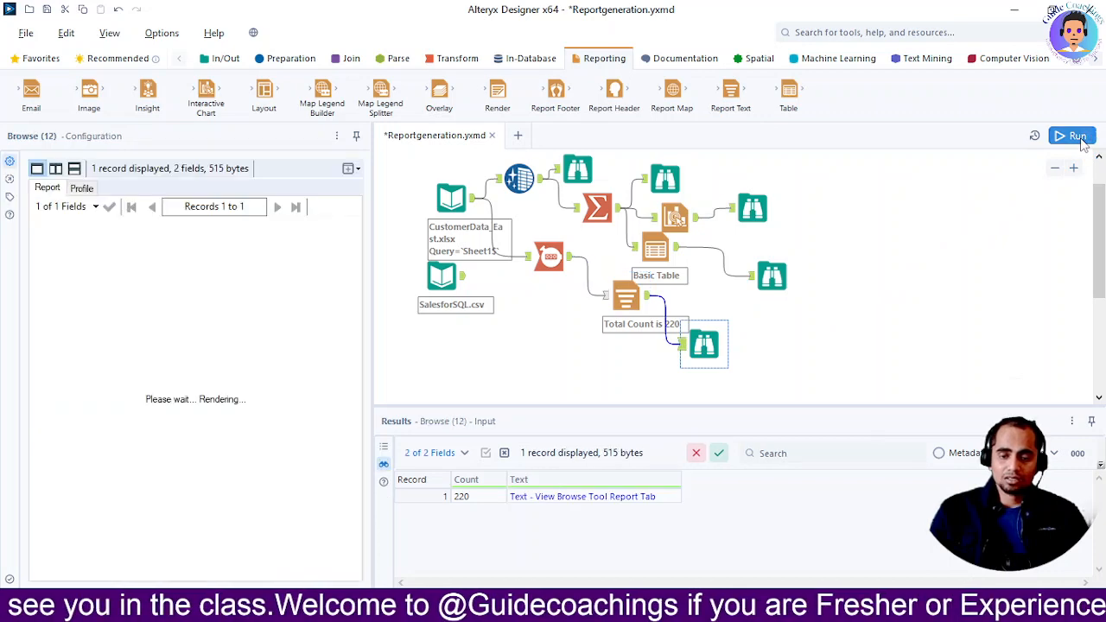
pyautogui.click(1078, 138)
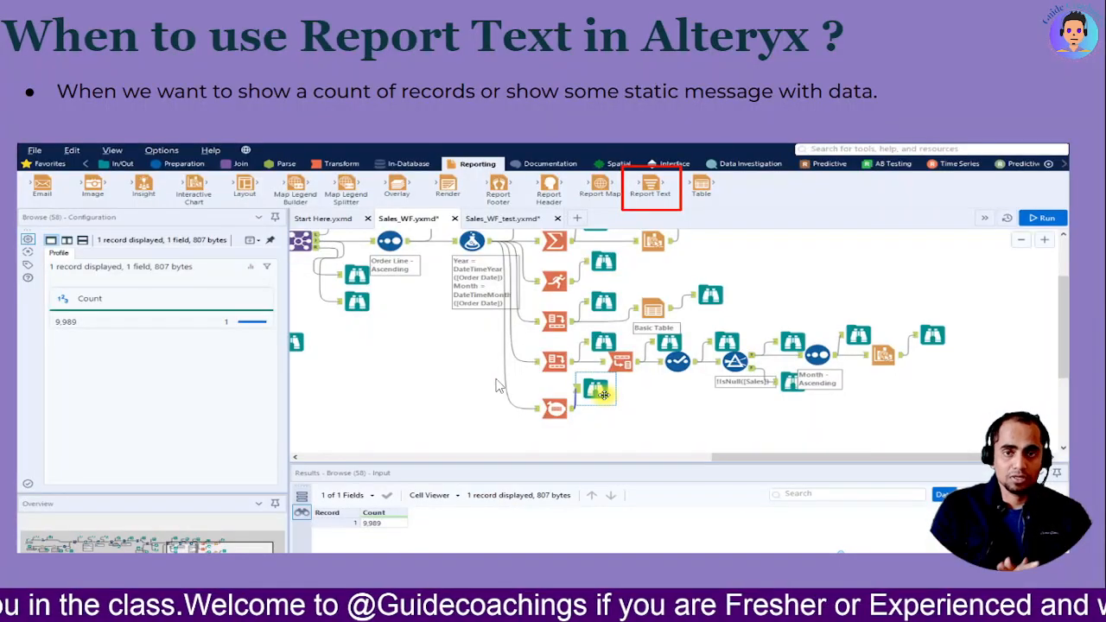
pyautogui.press('Right')
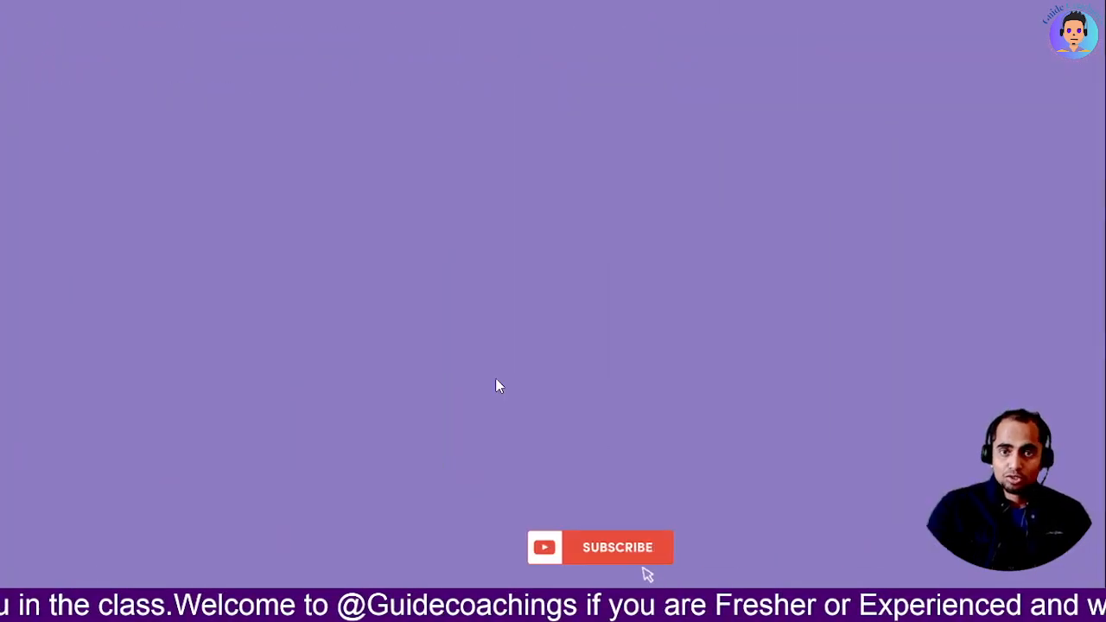